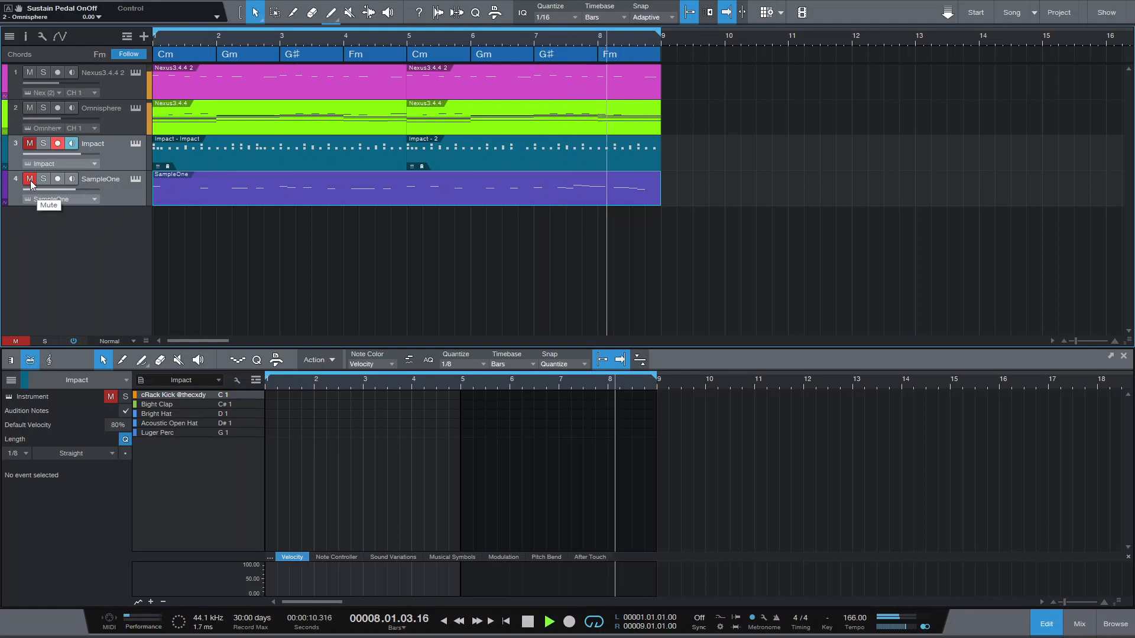
- Unmute the SampleOne track while the song plays
{"action": "left_click", "coordinate": [30, 181]}
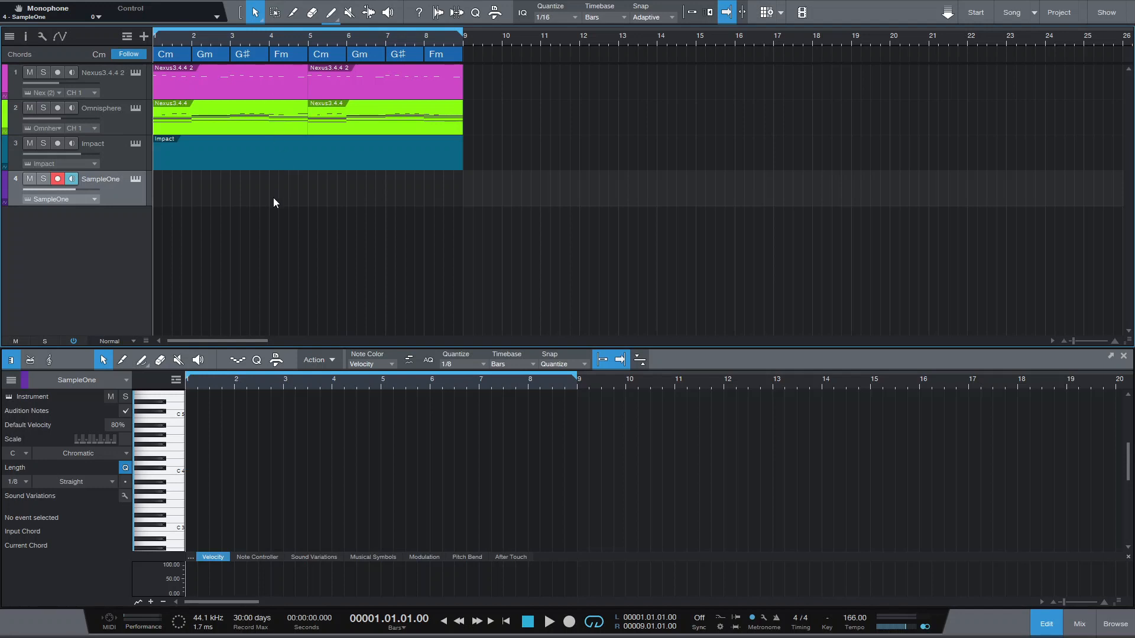
- Fill the Bright Hat row of the 64-step Impact pattern with a hit on every second step and audition it
{"action": "left_click", "coordinate": [254, 162]}
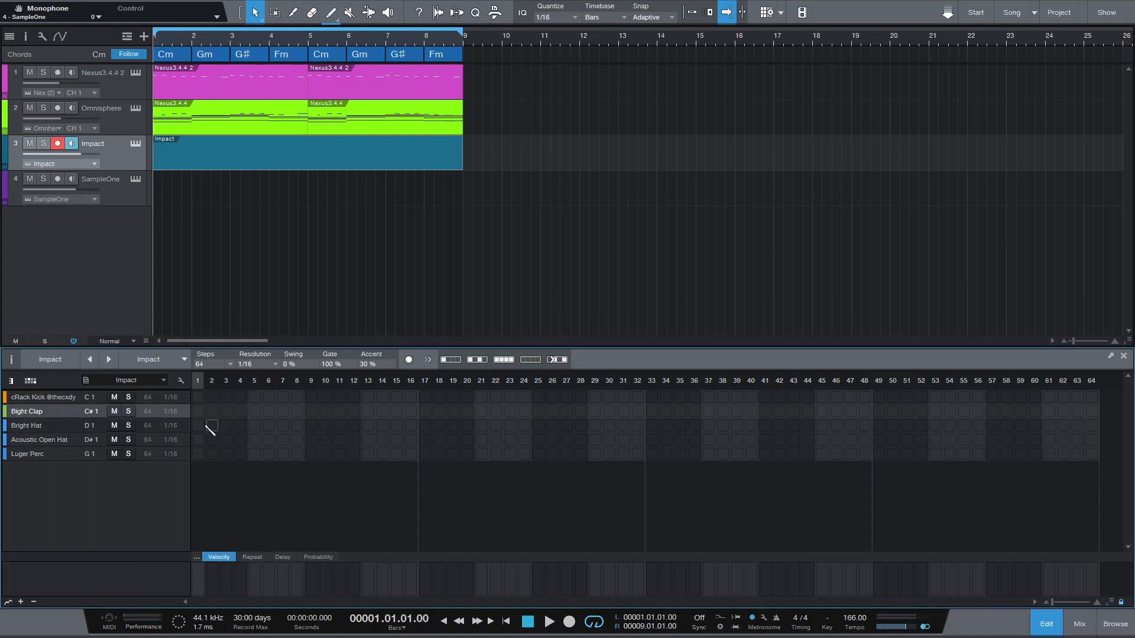
{"action": "left_click", "coordinate": [62, 425]}
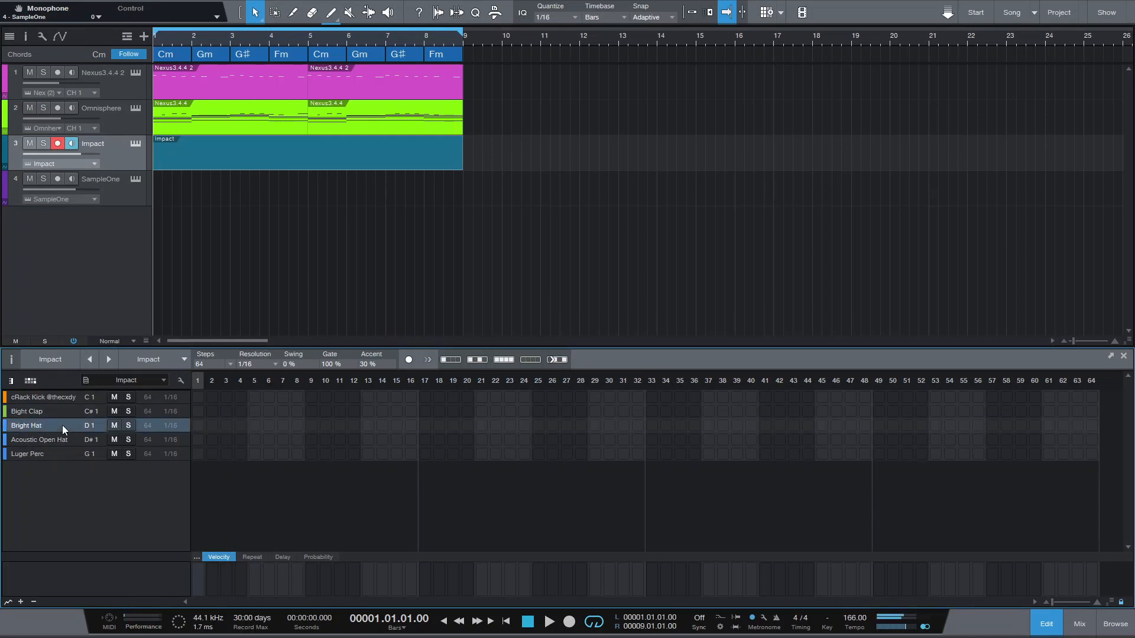
{"action": "left_click", "coordinate": [479, 360]}
{"action": "key", "text": "space"}
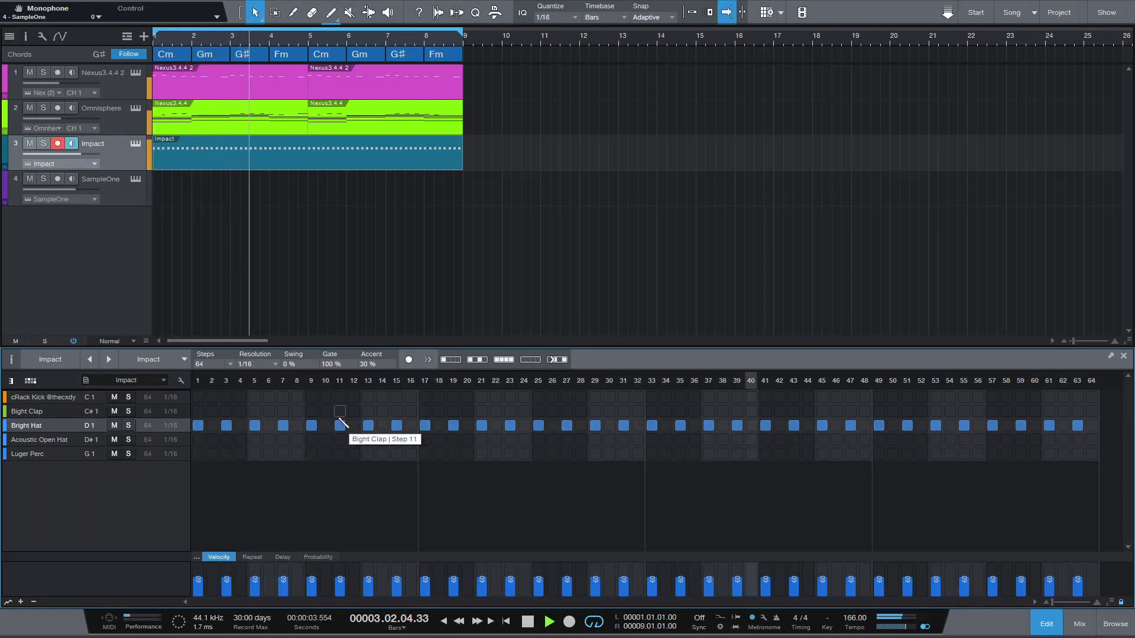
{"action": "key", "text": "space"}
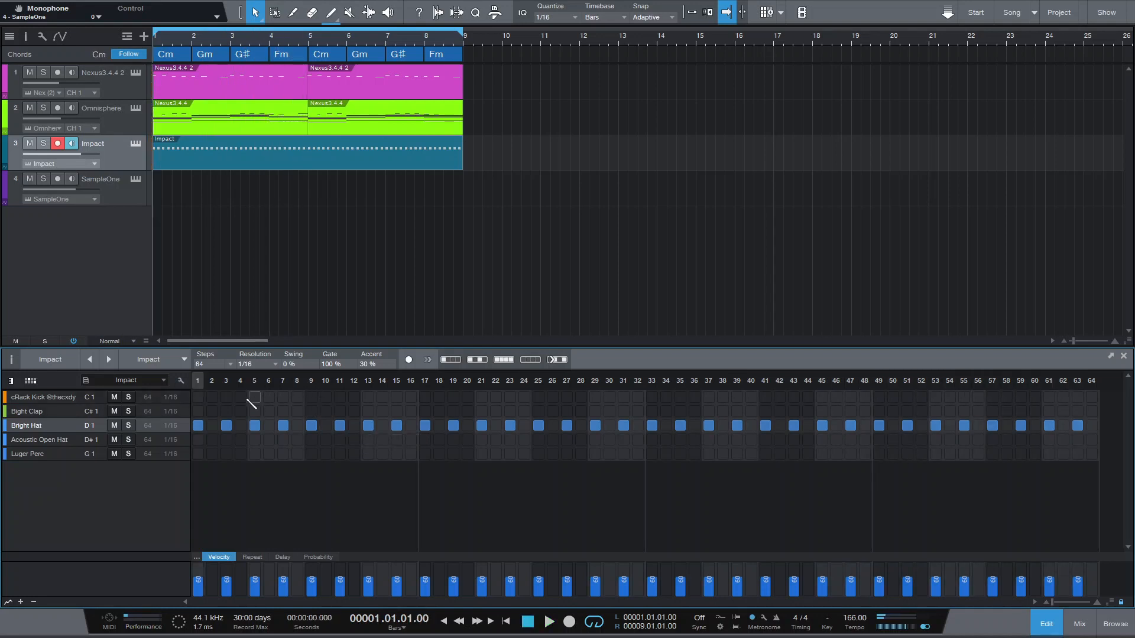
- Place Bight Clap hits on steps 9 and 25 and repeat them across the rest of the pattern
{"action": "left_click", "coordinate": [312, 411]}
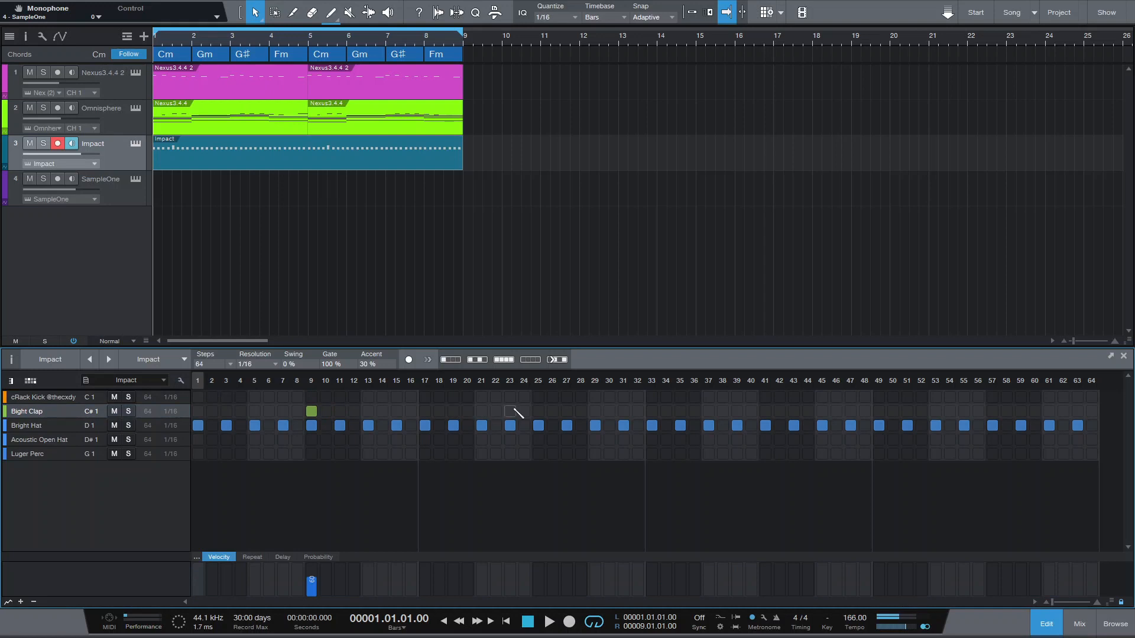
{"action": "left_click", "coordinate": [538, 411]}
{"action": "left_click", "coordinate": [531, 359]}
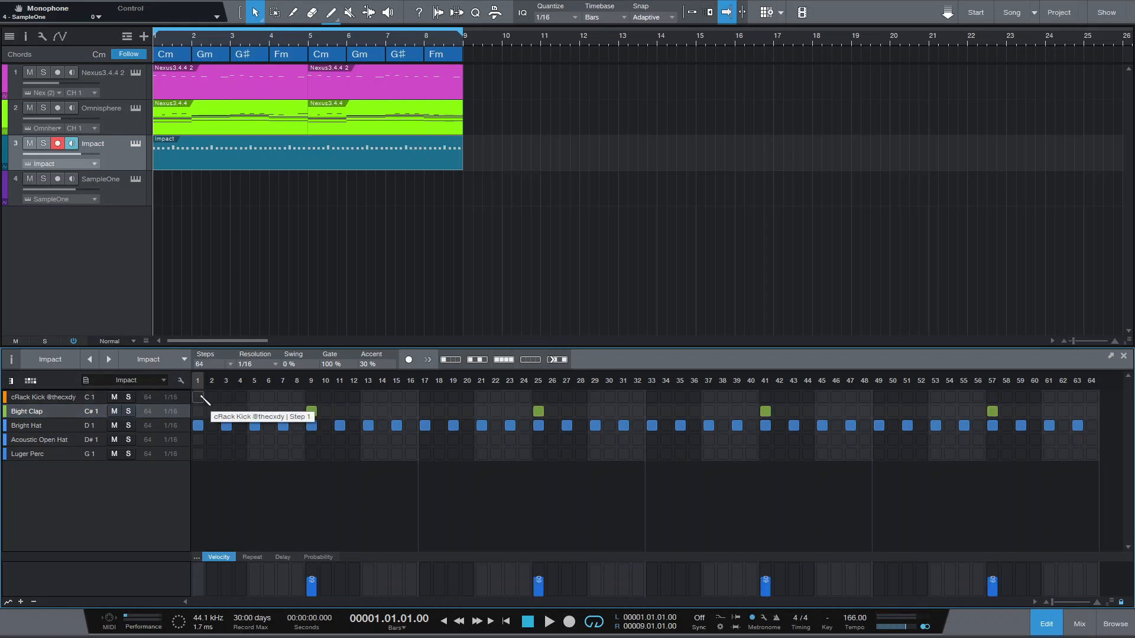
- Place cRack Kick hits on steps 1, 7 and 13 of the Impact pattern and audition them
{"action": "left_click", "coordinate": [199, 397]}
{"action": "left_click", "coordinate": [283, 397]}
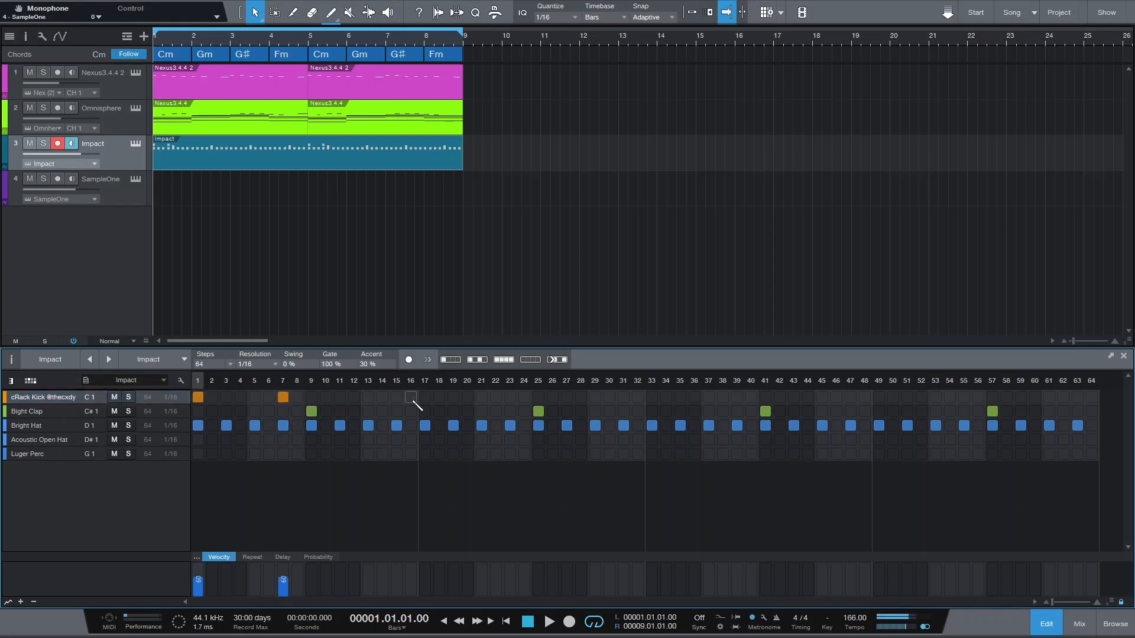
{"action": "left_click", "coordinate": [368, 398]}
{"action": "key", "text": "space"}
{"action": "key", "text": "space"}
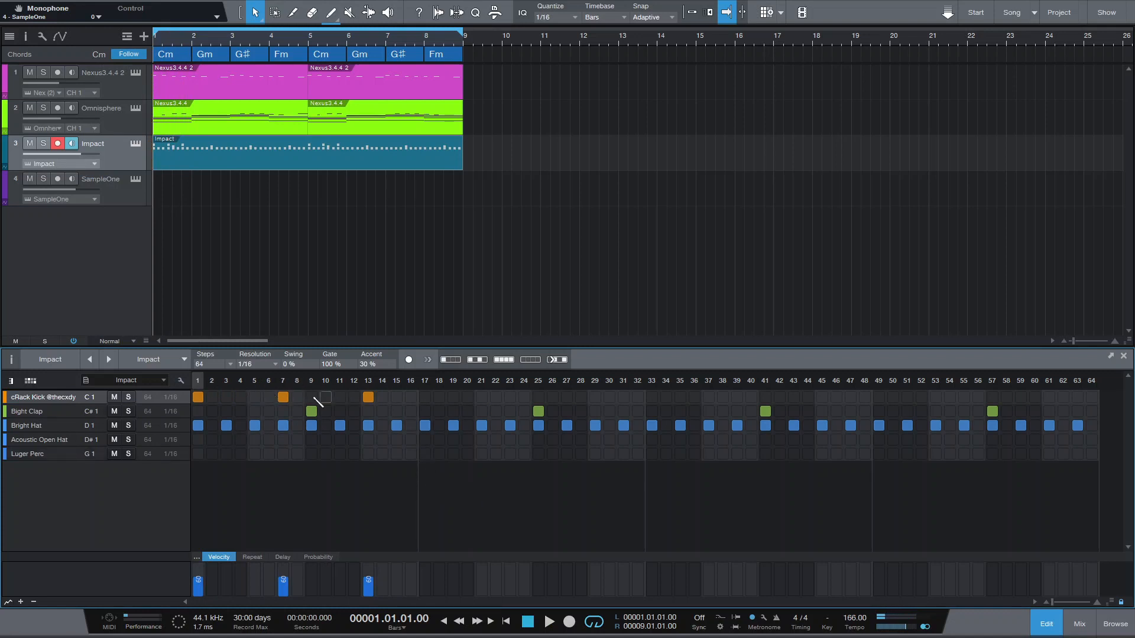
- Add cRack Kick hits on steps 21 and 27 and play back the drum pattern
{"action": "left_click", "coordinate": [482, 397]}
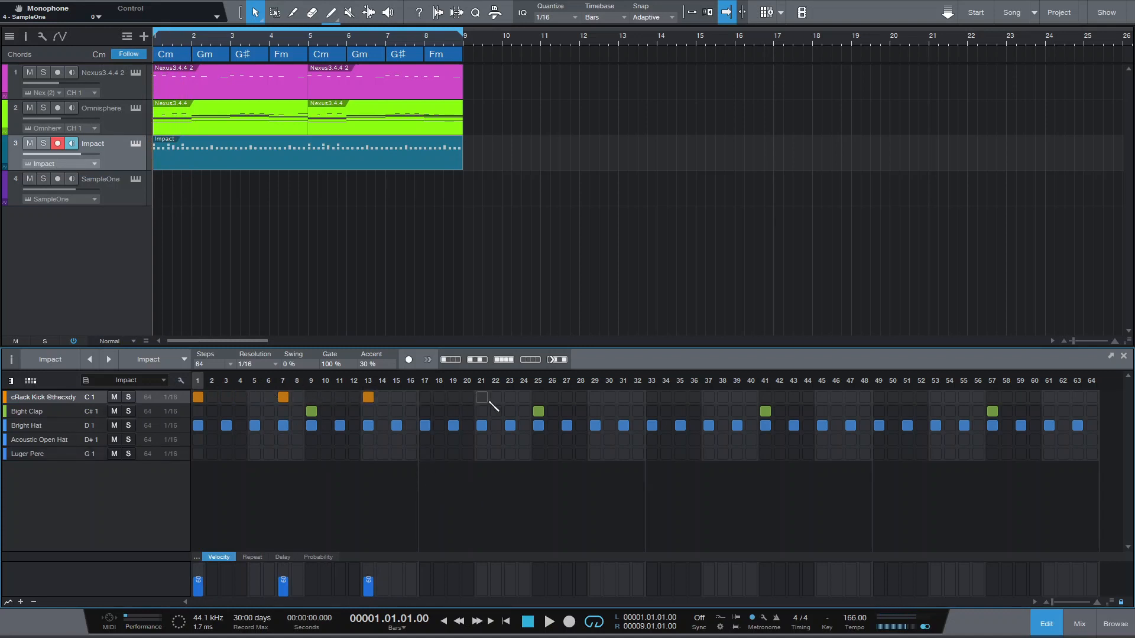
{"action": "left_click", "coordinate": [567, 398]}
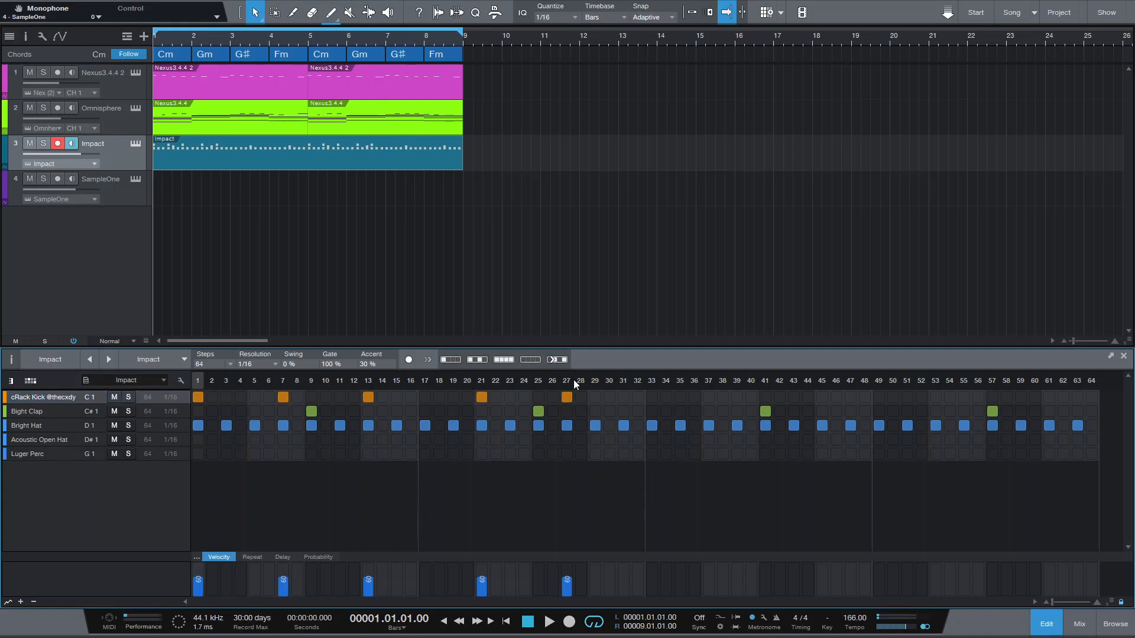
{"action": "key", "text": "space"}
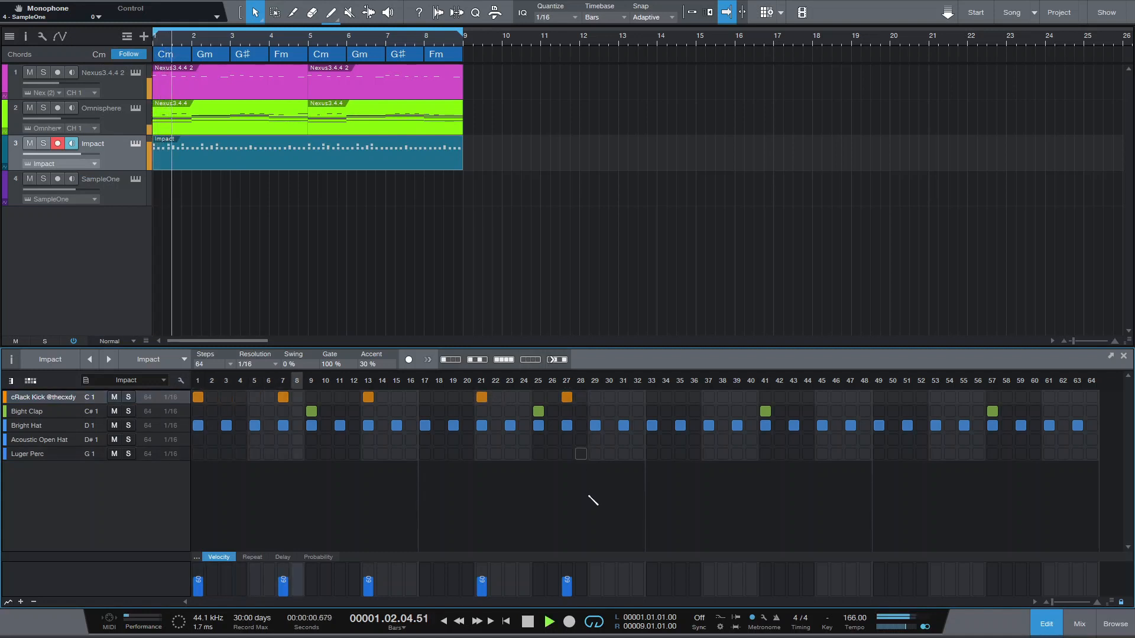
{"action": "key", "text": "space"}
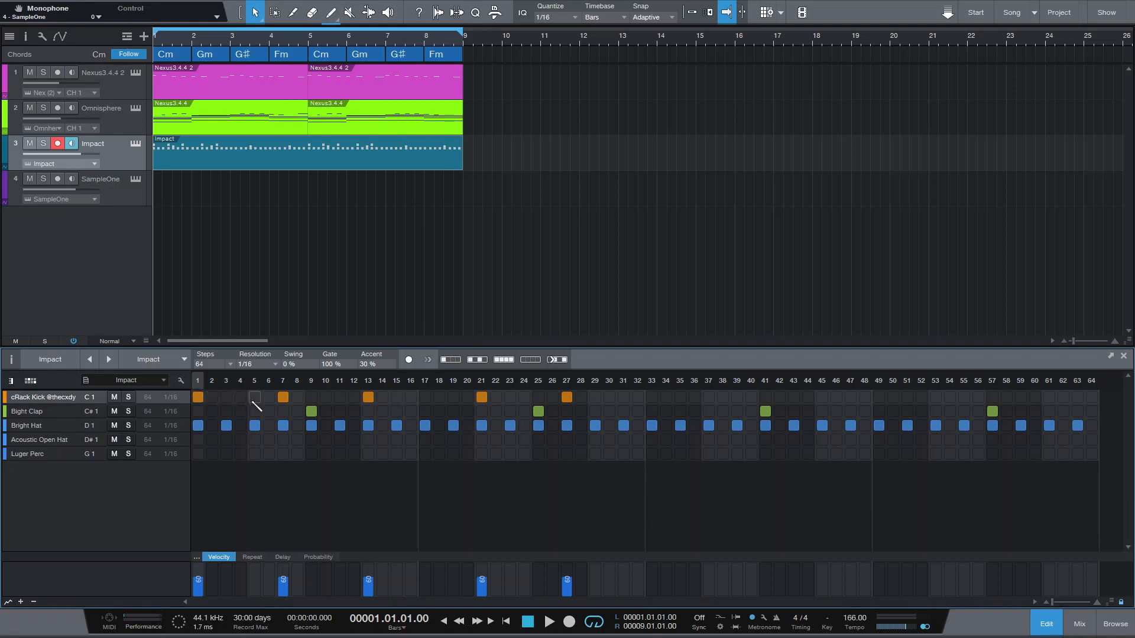
{"action": "key", "text": "space"}
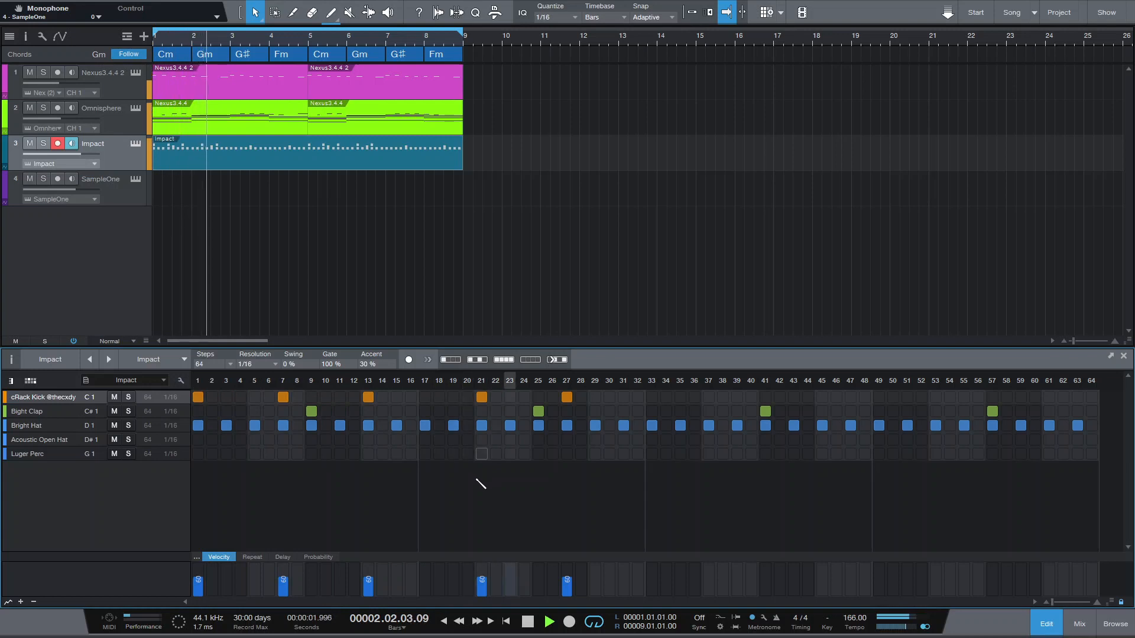
{"action": "key", "text": "space"}
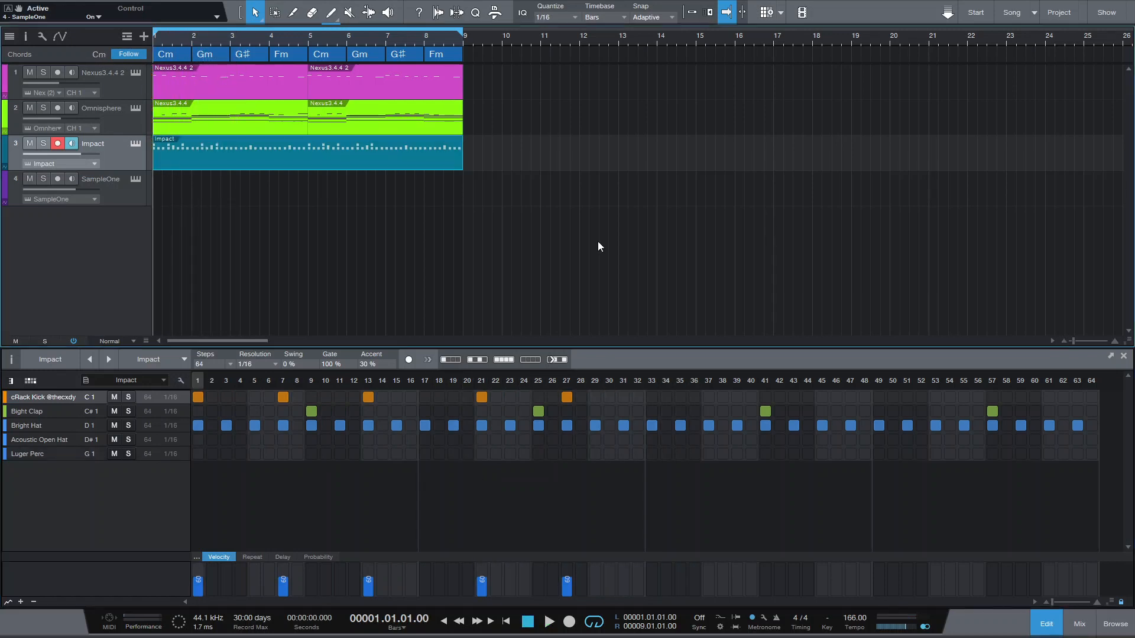
- In the SampleOne 808 instrument, turn up the Amp velocity amount and enable Mono mode
{"action": "left_click", "coordinate": [139, 180]}
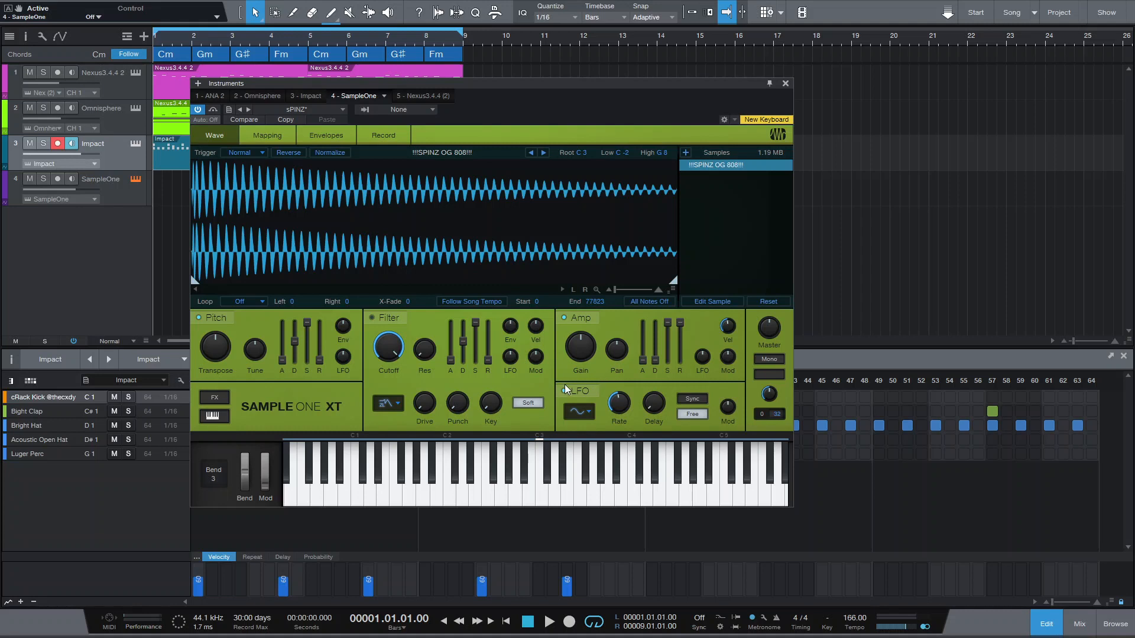
{"action": "left_click_drag", "start_coordinate": [727, 329], "coordinate": [726, 225]}
{"action": "left_click", "coordinate": [772, 361]}
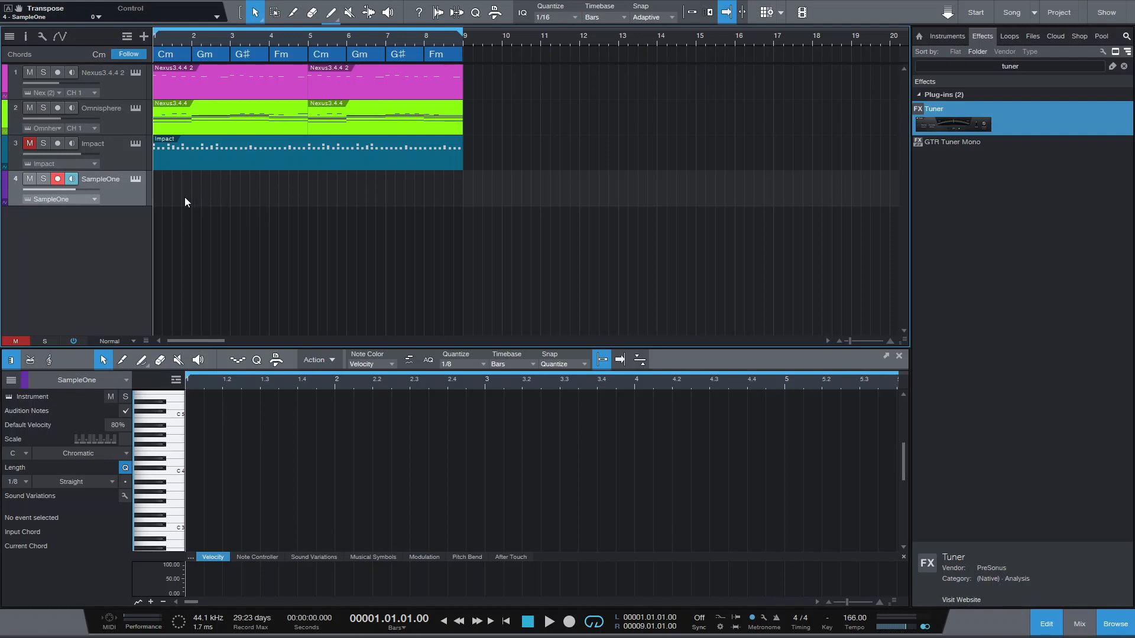
- Add eighth-length C 4 notes at 1.1.1, 1.2.3 and 1.4.1 in the SampleOne part
{"action": "left_click", "coordinate": [184, 200]}
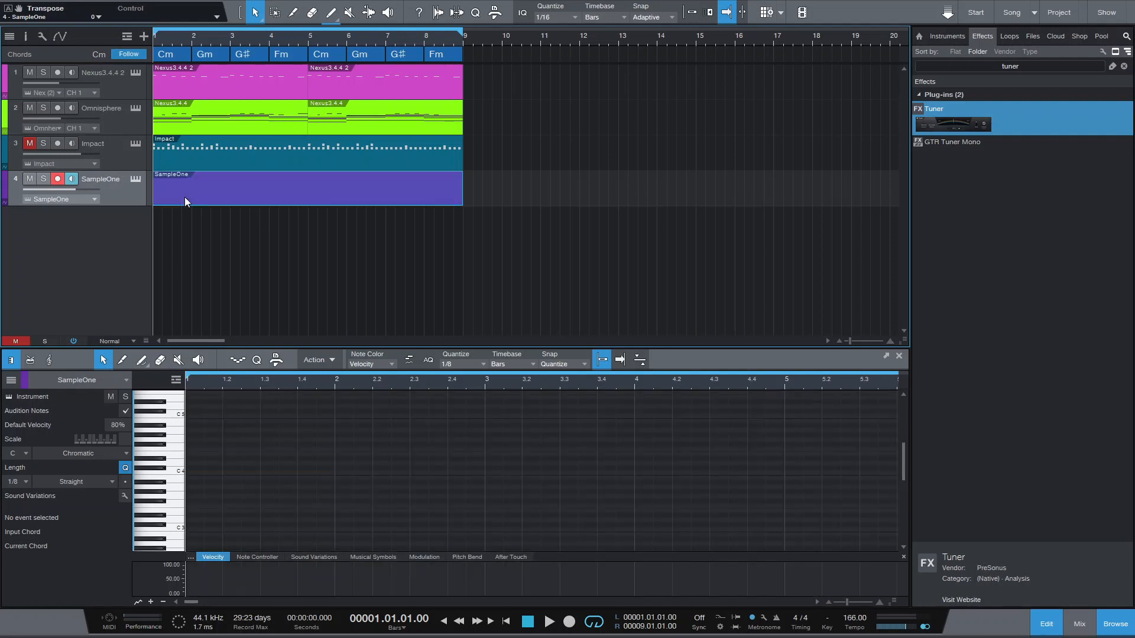
{"action": "double_click", "coordinate": [193, 473]}
{"action": "scroll", "coordinate": [250, 387], "scroll_direction": "up", "scroll_amount": 3}
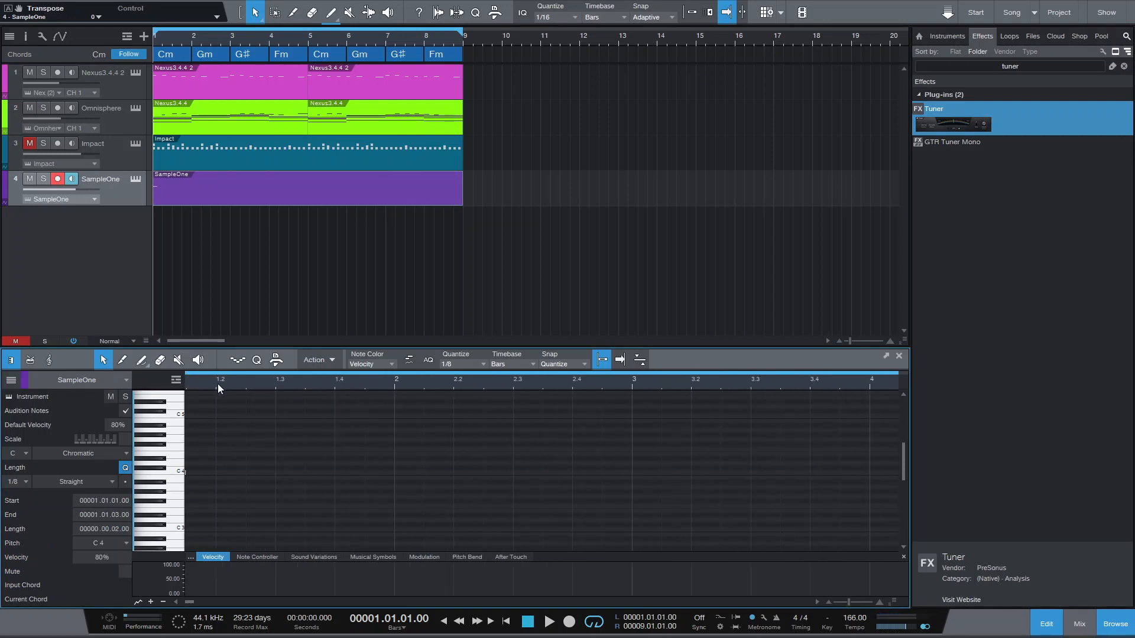
{"action": "double_click", "coordinate": [252, 473]}
{"action": "scroll", "coordinate": [239, 384], "scroll_direction": "down", "scroll_amount": 3}
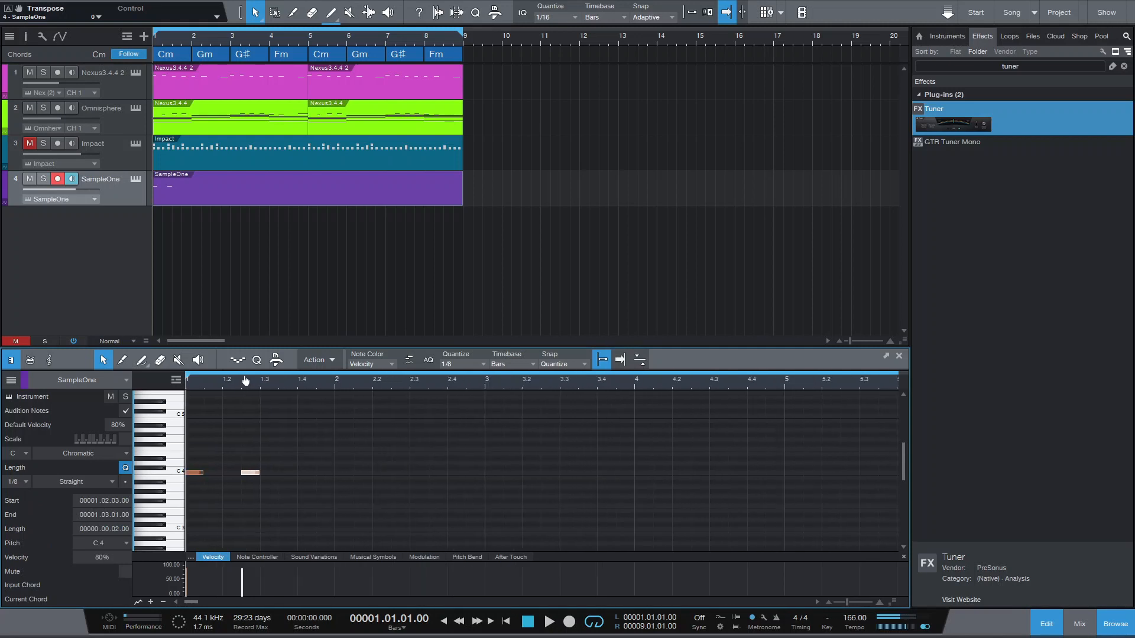
{"action": "double_click", "coordinate": [302, 473]}
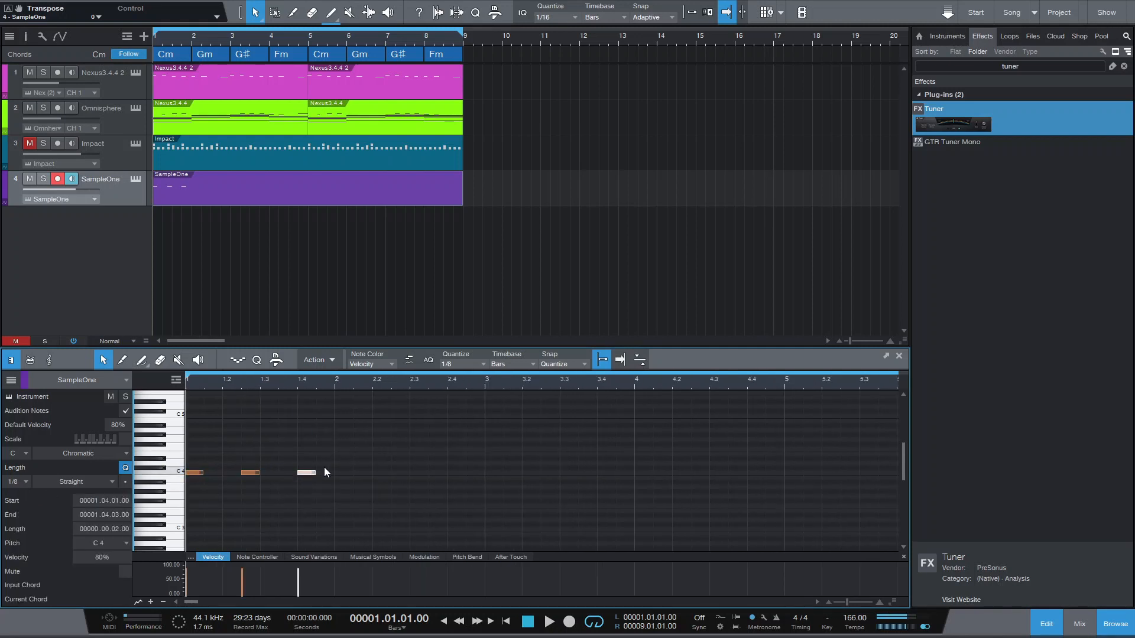
- Add eighth-length C 4 notes at 2.2.1 and 2.3.3 in the SampleOne part
{"action": "left_click", "coordinate": [378, 476]}
{"action": "double_click", "coordinate": [379, 475]}
{"action": "left_click", "coordinate": [375, 385]}
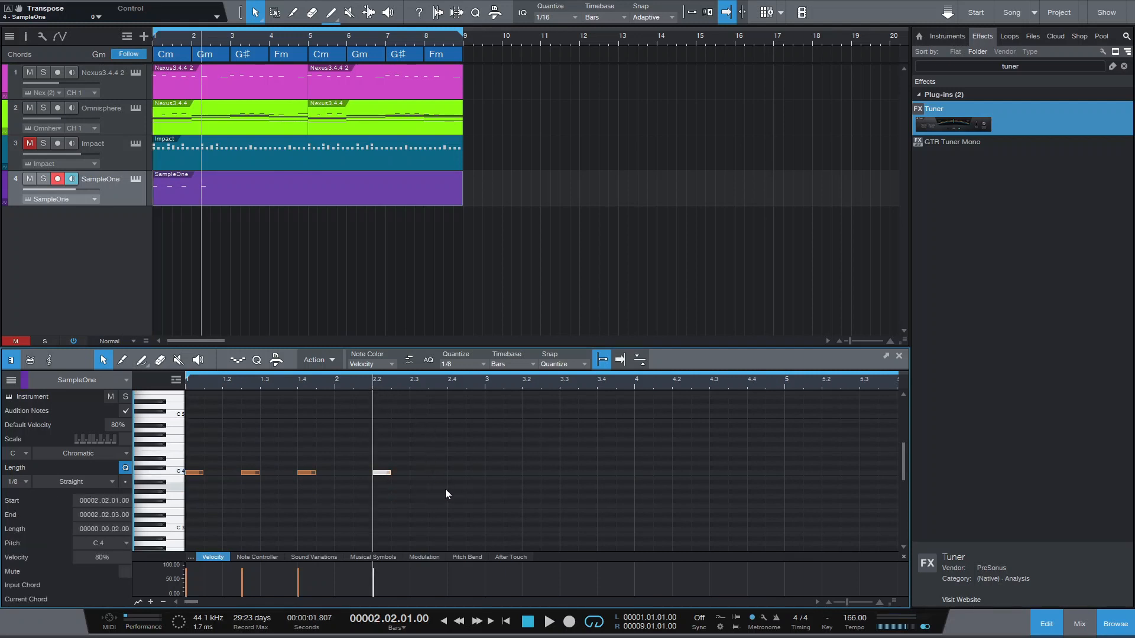
{"action": "left_click", "coordinate": [434, 472]}
{"action": "double_click", "coordinate": [434, 471]}
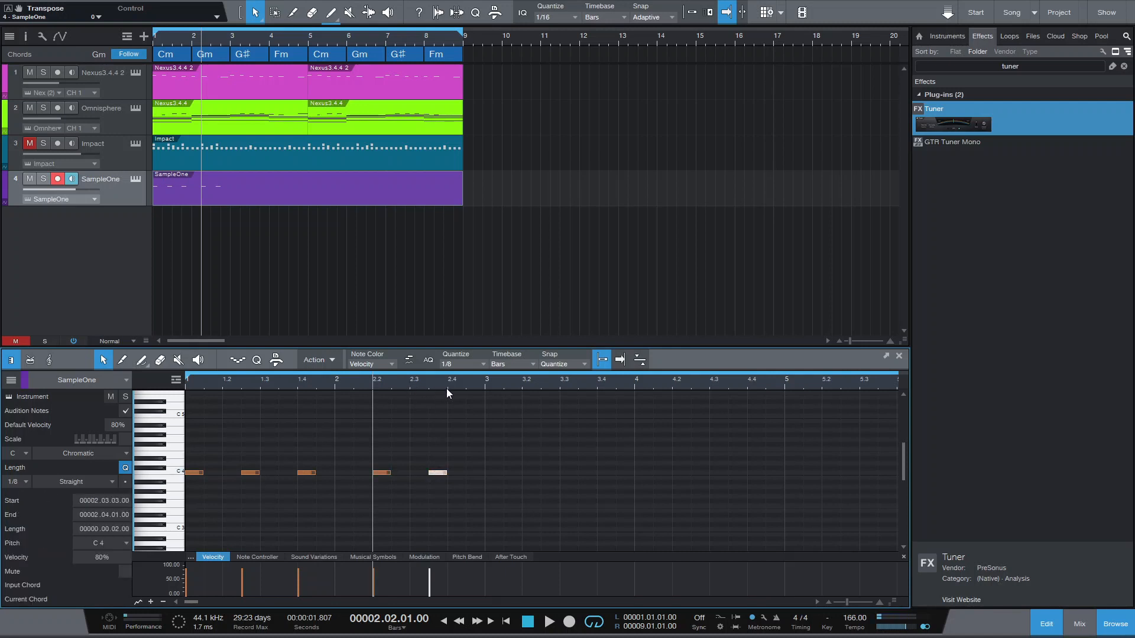
{"action": "left_click_drag", "start_coordinate": [404, 384], "coordinate": [409, 377]}
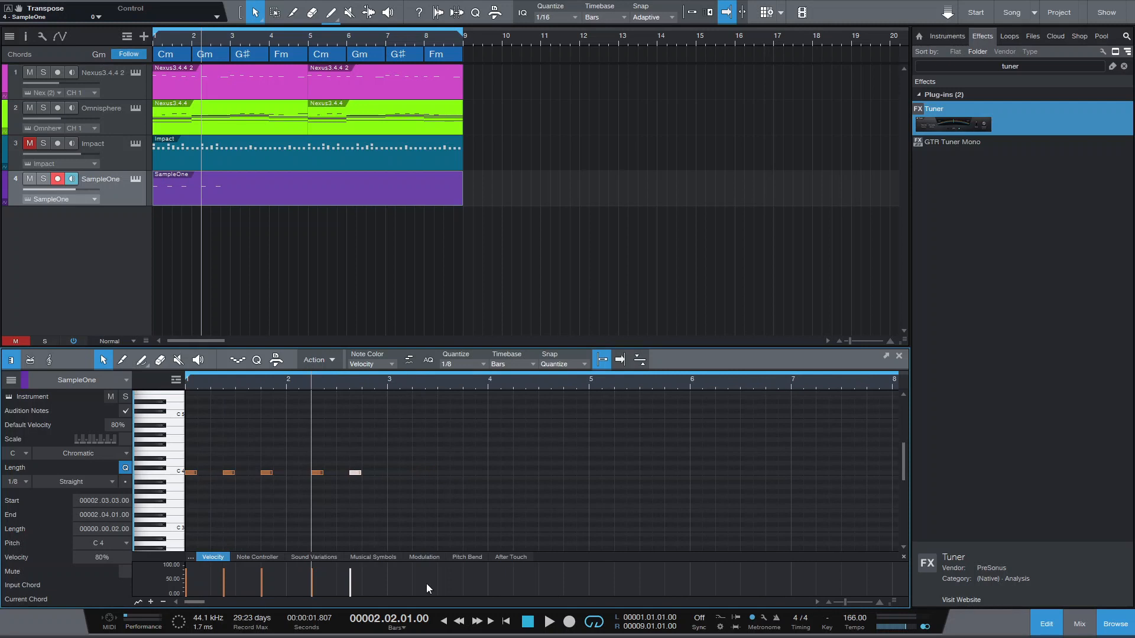
- Return to the song start, play back the SampleOne bass notes and deselect the last note
{"action": "left_click", "coordinate": [506, 621]}
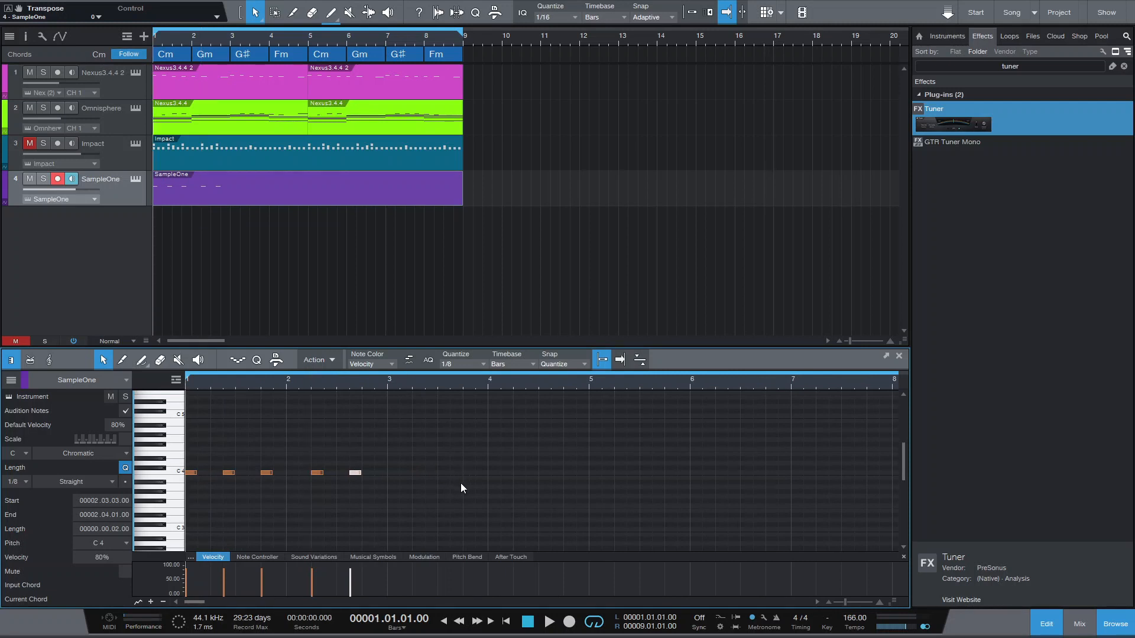
{"action": "key", "text": "space"}
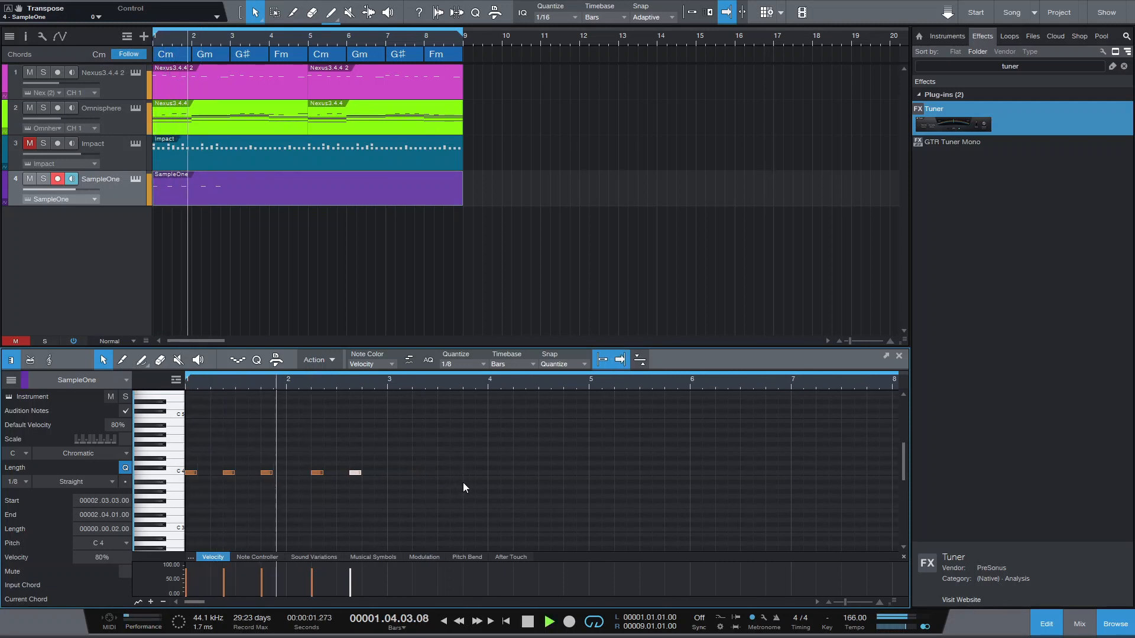
{"action": "key", "text": "space"}
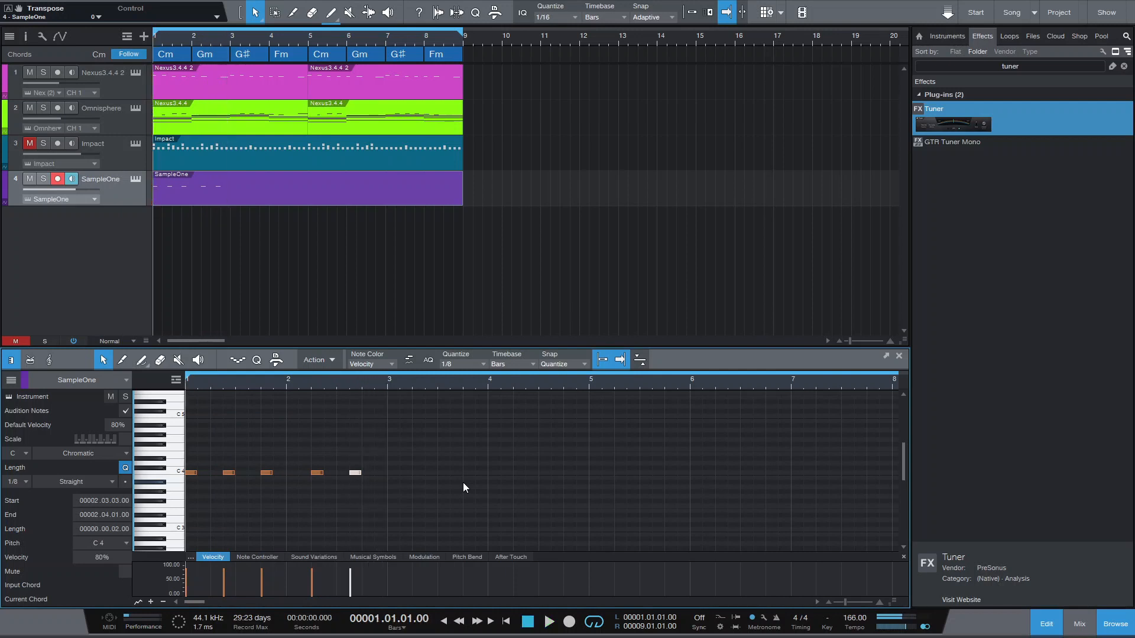
{"action": "left_click", "coordinate": [382, 502]}
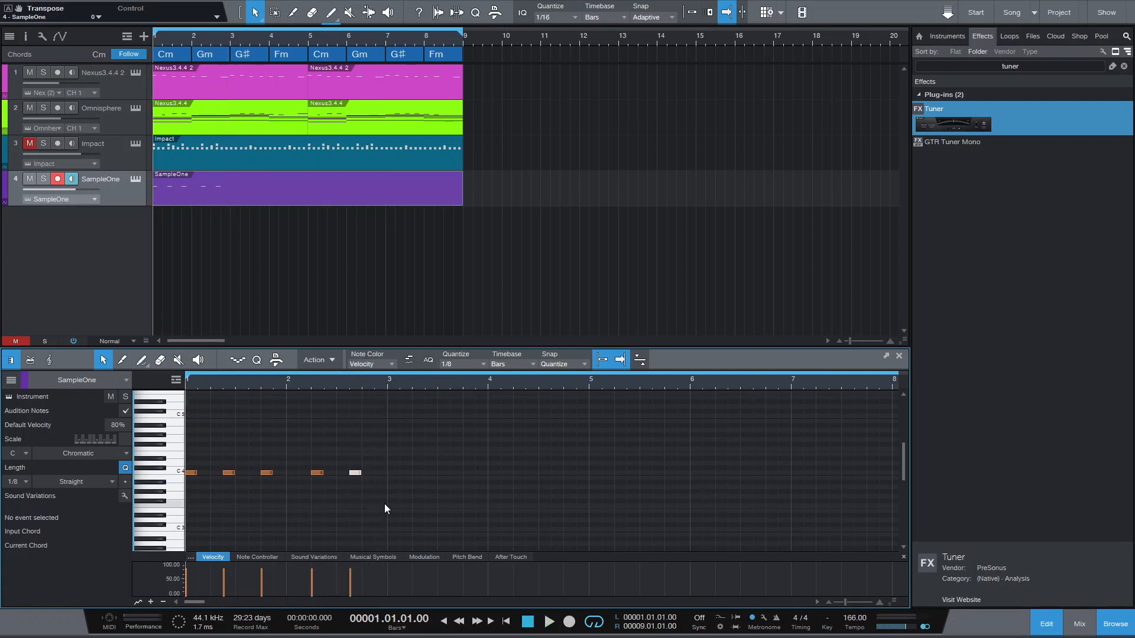
- Open the Impact pattern, unmute its track and listen to the drums together with the bass notes
{"action": "left_click", "coordinate": [167, 155]}
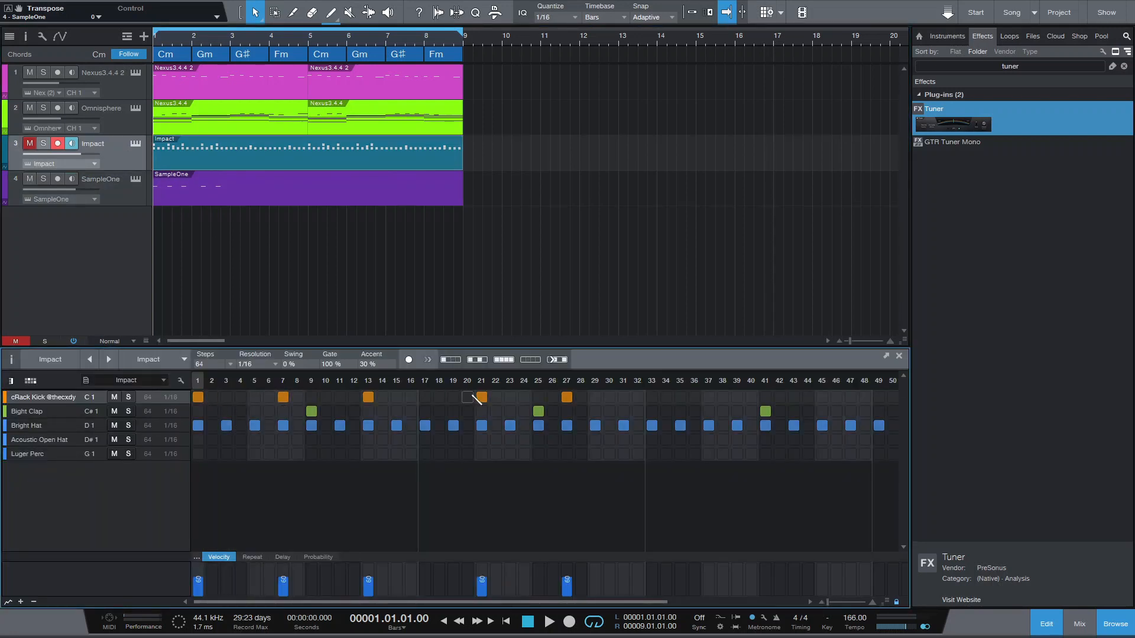
{"action": "left_click", "coordinate": [30, 144]}
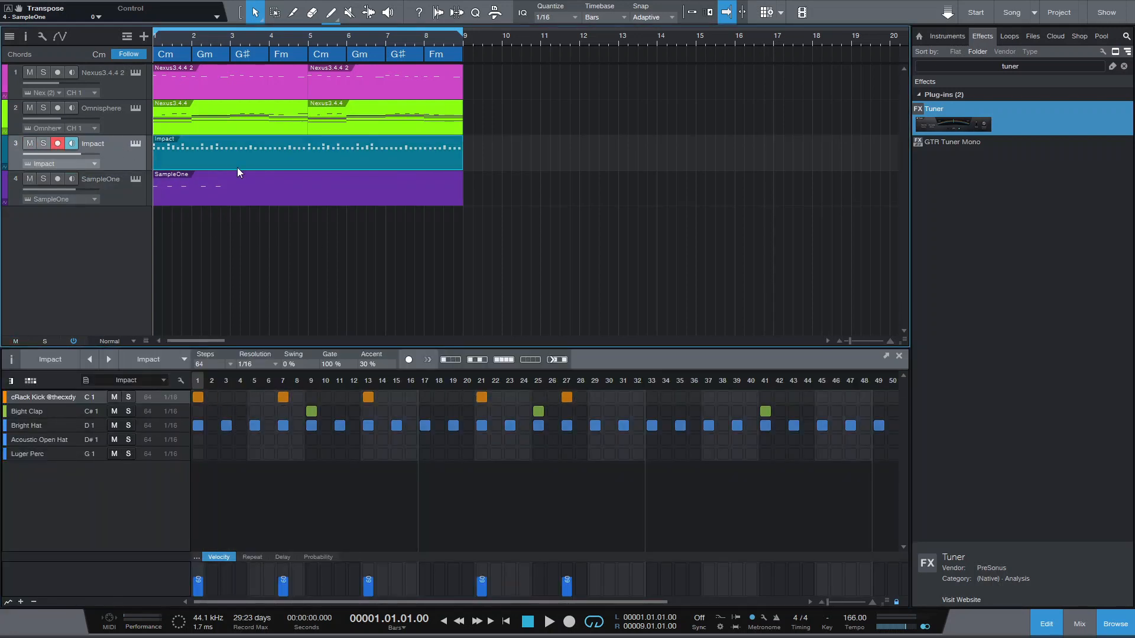
{"action": "key", "text": "space"}
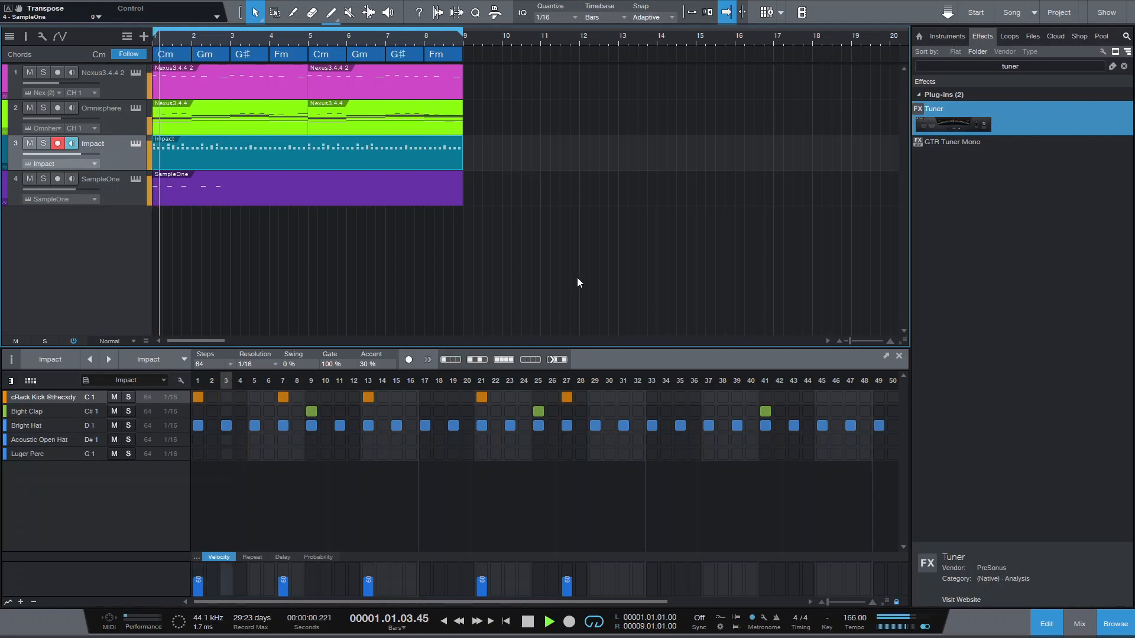
{"action": "key", "text": "space"}
- Delete the second C 4 note, at 1.2.3, from the SampleOne part
{"action": "left_click", "coordinate": [221, 175]}
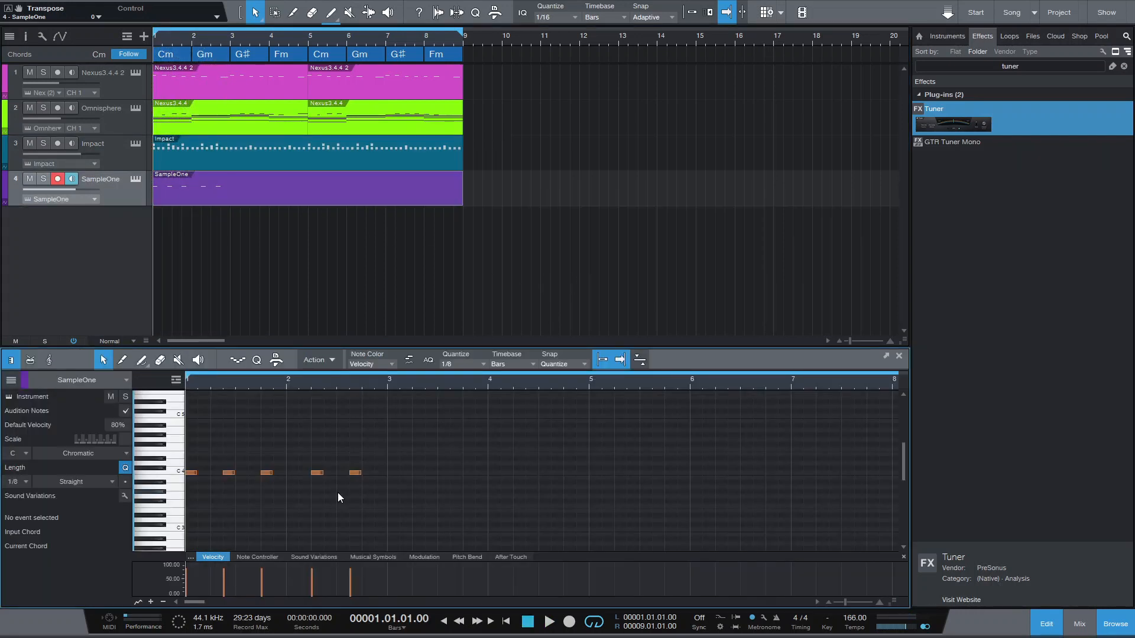
{"action": "left_click", "coordinate": [229, 473]}
{"action": "key", "text": "Delete"}
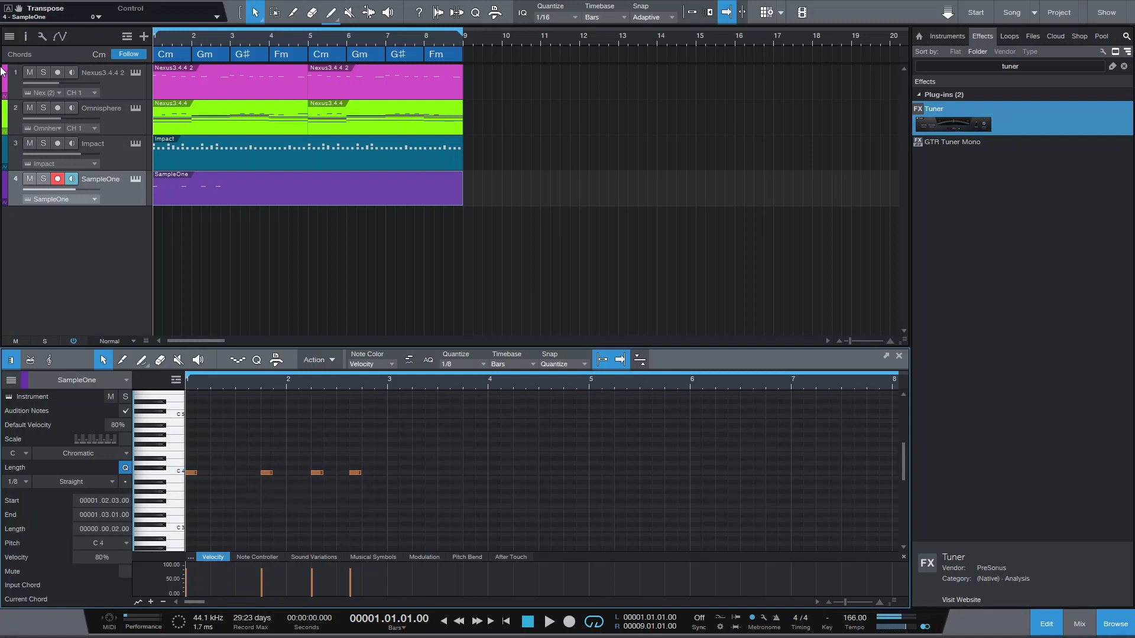
- Mute the Impact track and play back the edited bass rhythm without drums
{"action": "left_click", "coordinate": [30, 142]}
{"action": "key", "text": "space"}
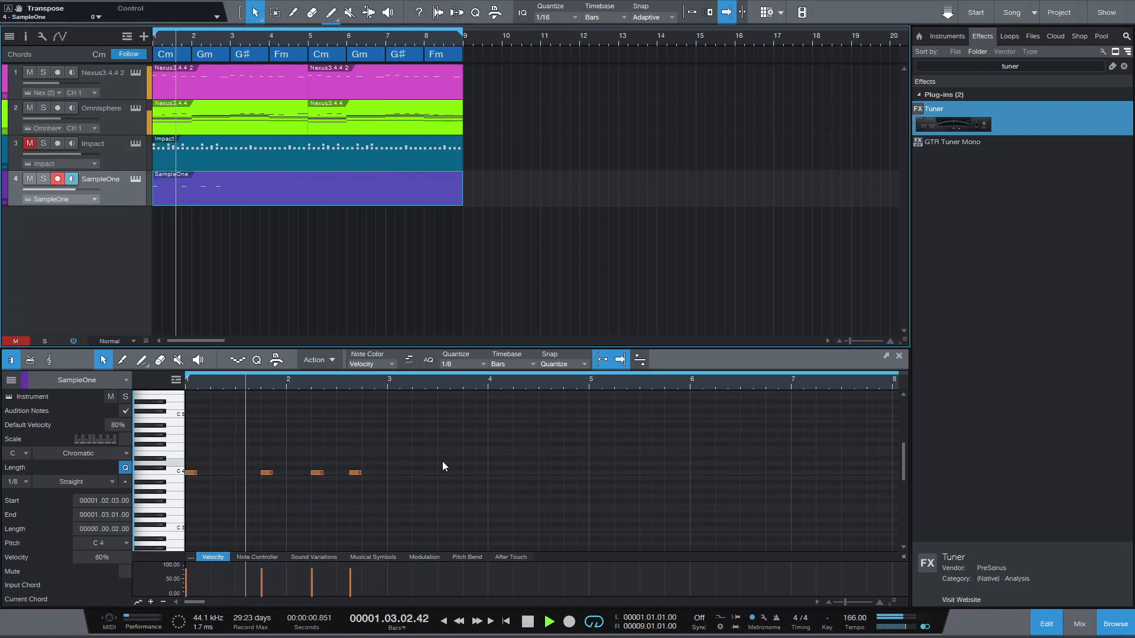
{"action": "key", "text": "space"}
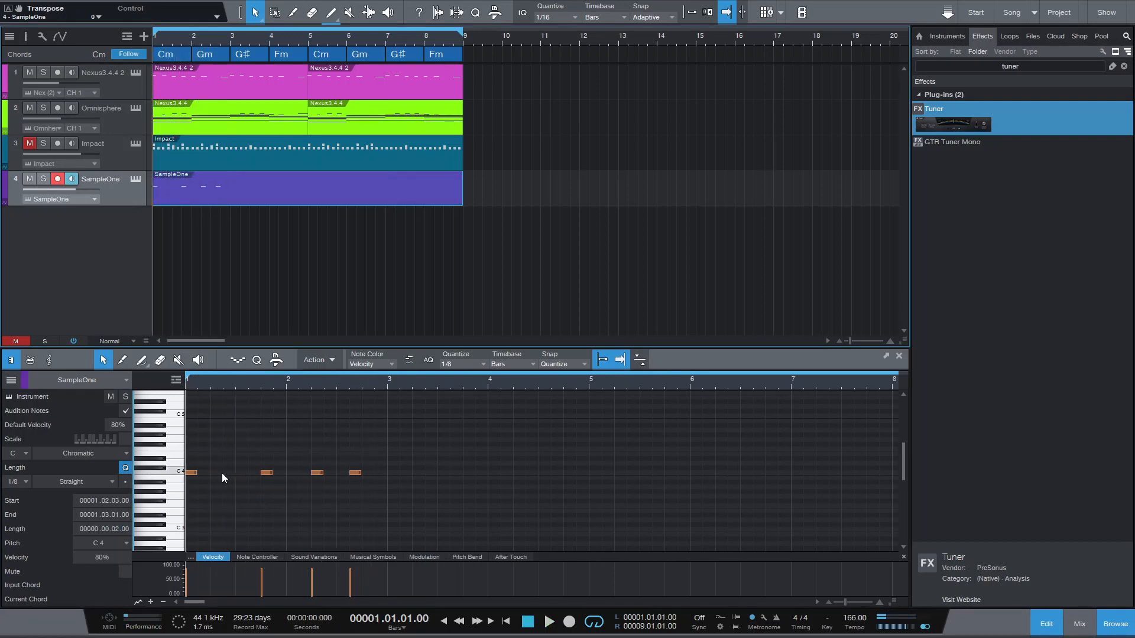
- Open the Impact pattern and remove the kick hit at step 7
{"action": "left_click", "coordinate": [171, 154]}
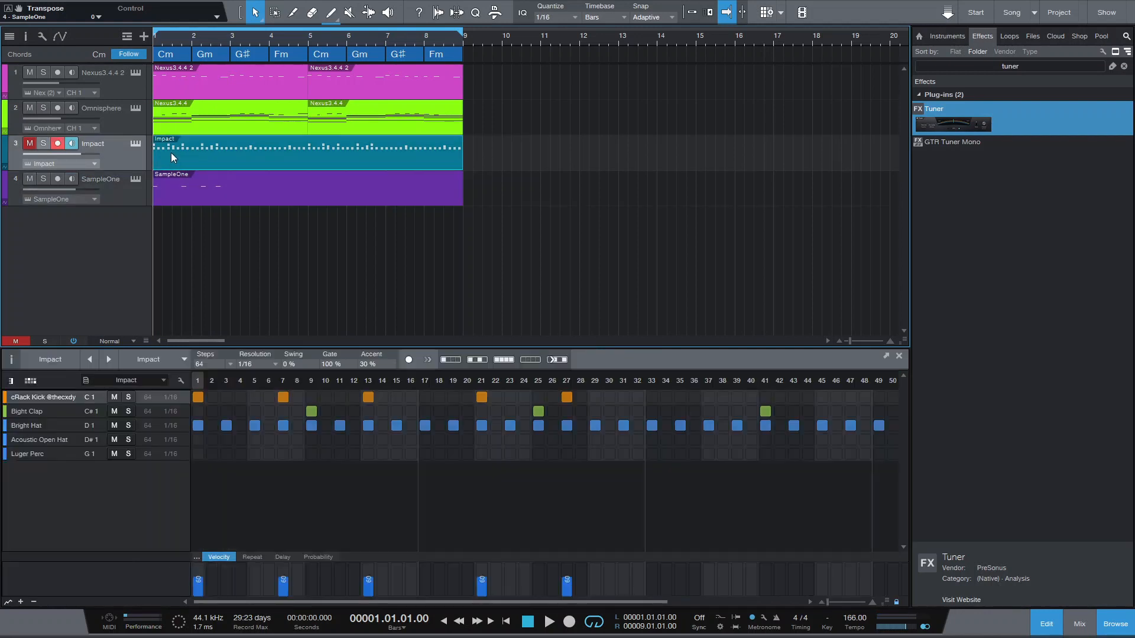
{"action": "left_click", "coordinate": [284, 397]}
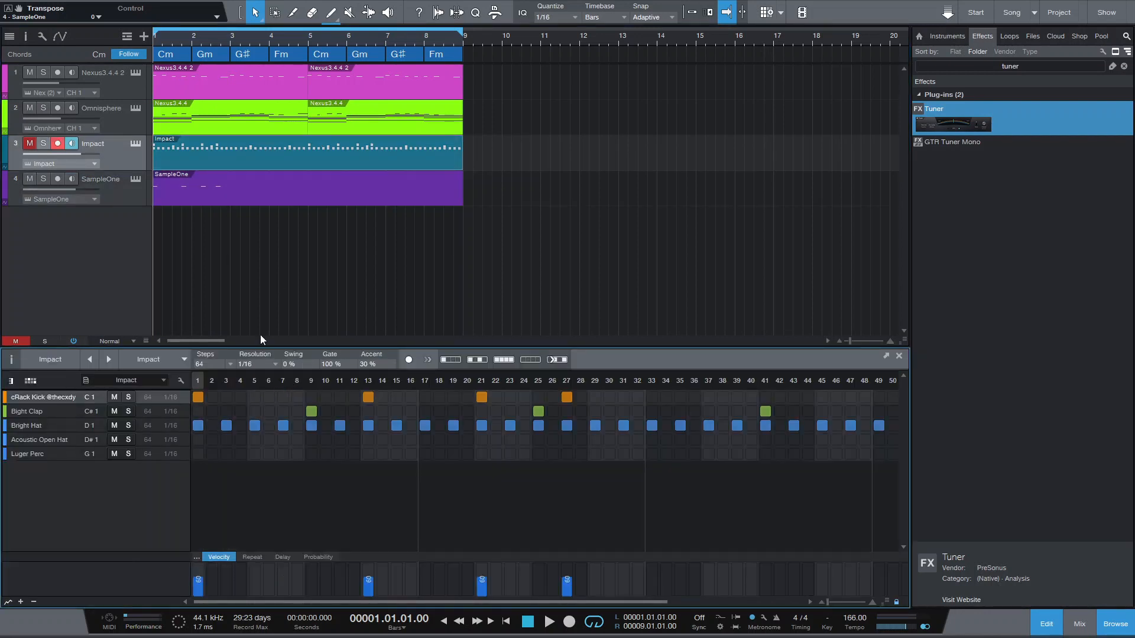
- Move the SampleOne C 4 note at 2.2.1 to 2.2.3 and play back the changed rhythm
{"action": "left_click", "coordinate": [204, 189]}
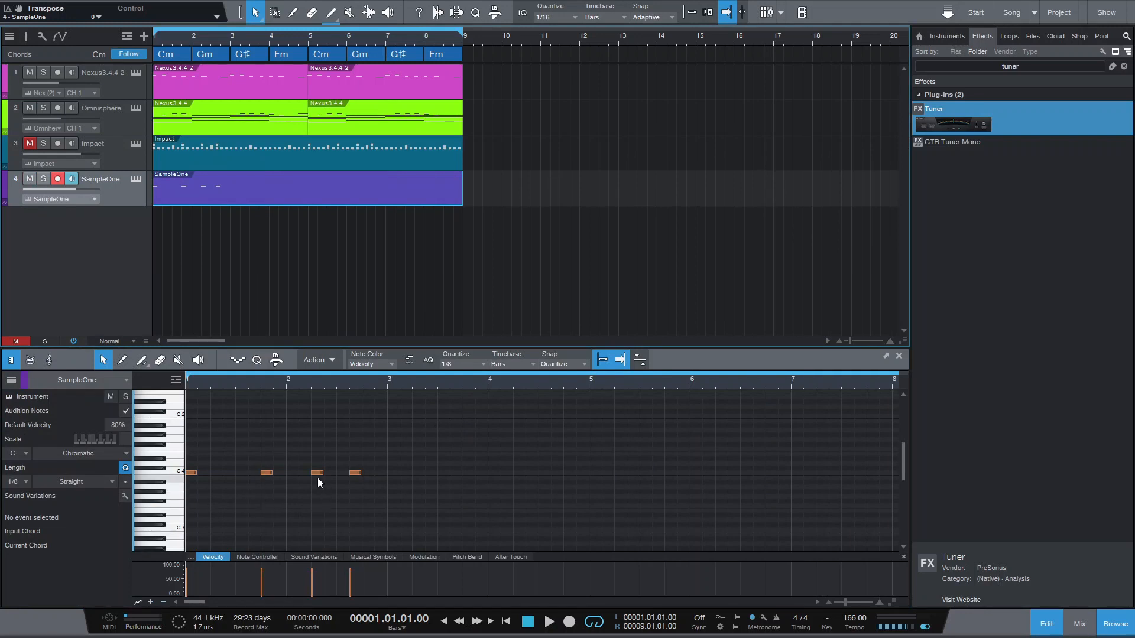
{"action": "left_click_drag", "start_coordinate": [315, 474], "coordinate": [328, 473]}
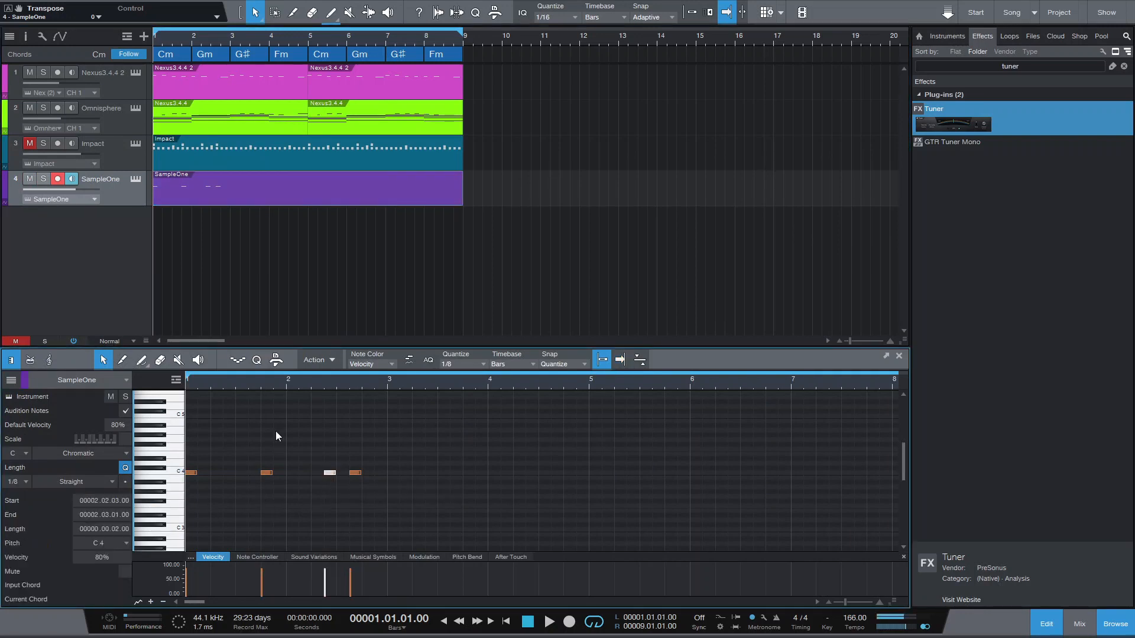
{"action": "key", "text": "space"}
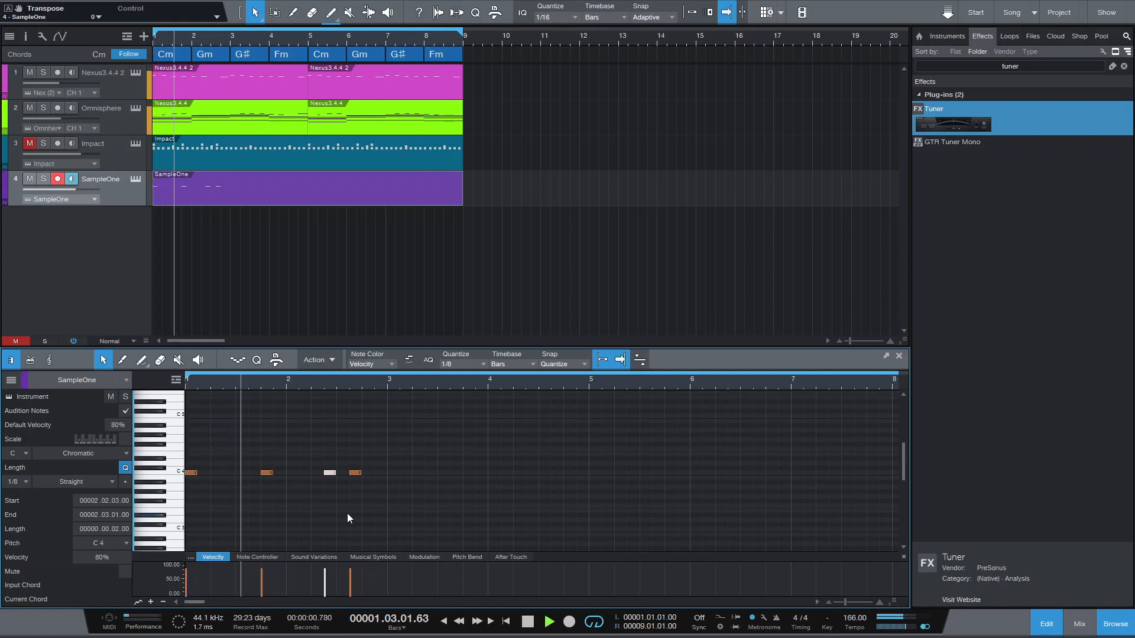
{"action": "key", "text": "space"}
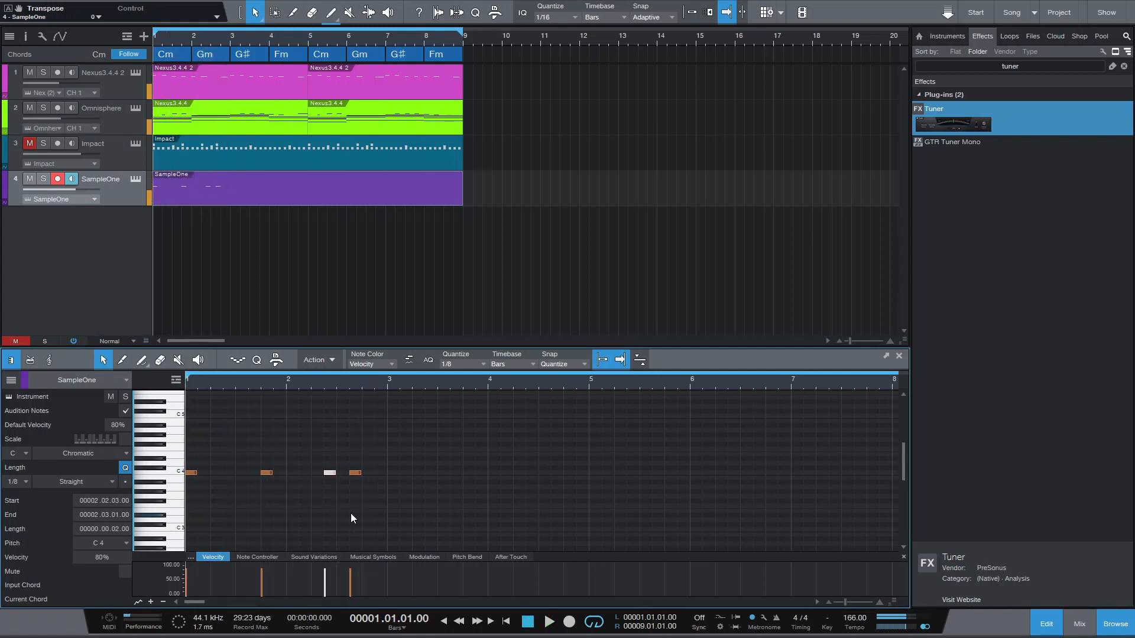
- Undo the bass note move, the kick removal and the deletion of the second C 4 note
{"action": "key", "text": "alt+Left"}
{"action": "key", "text": "ctrl+z"}
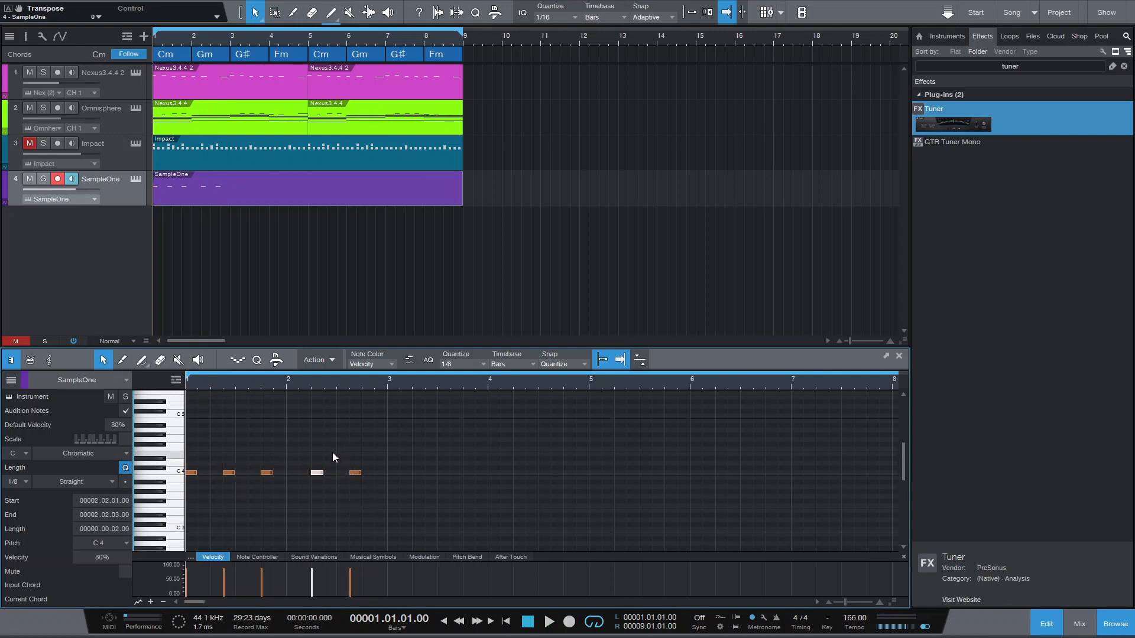
{"action": "left_click", "coordinate": [442, 491]}
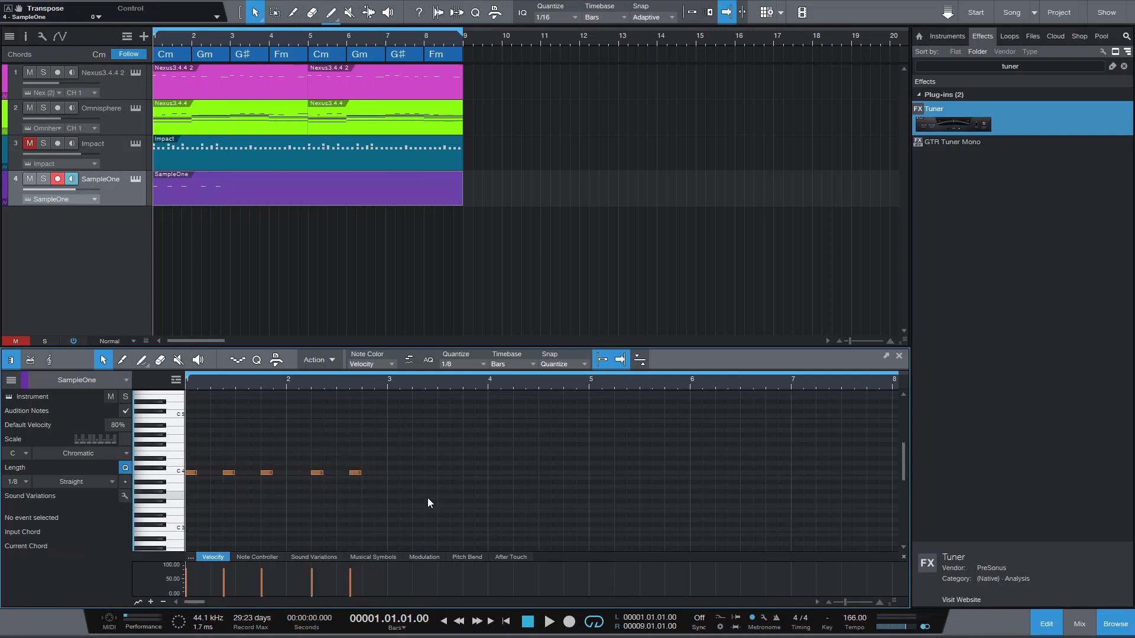
- Select all SampleOne notes and duplicate the two-bar rhythm three times to fill all eight bars
{"action": "key", "text": "ctrl+a"}
{"action": "key", "text": "d"}
{"action": "key", "text": "d"}
{"action": "key", "text": "d"}
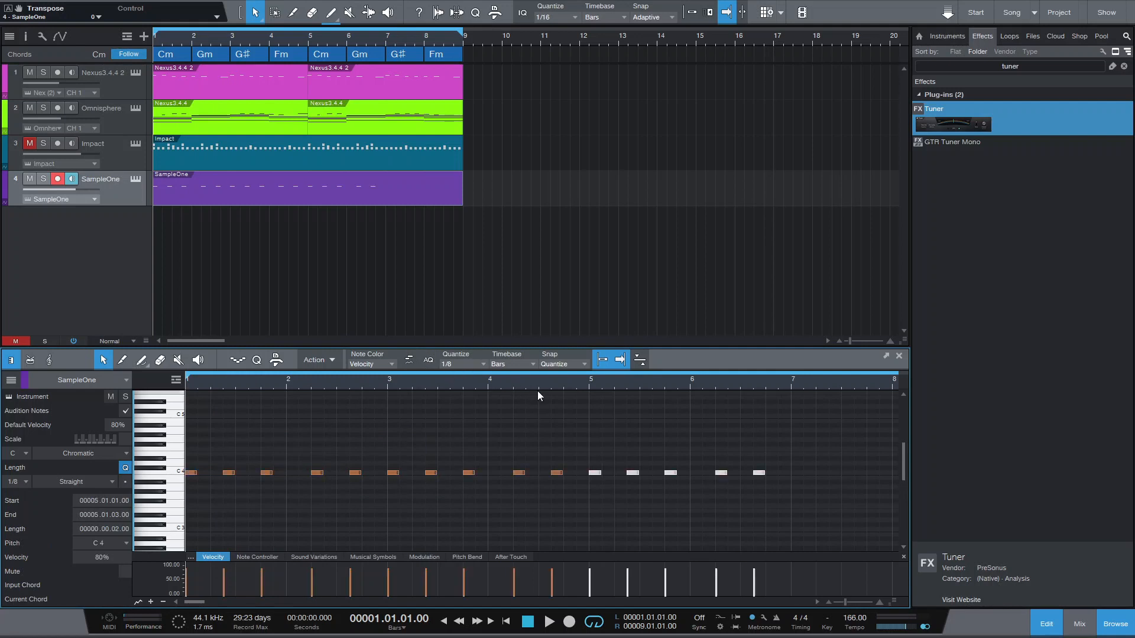
{"action": "left_click_drag", "start_coordinate": [320, 378], "coordinate": [319, 372]}
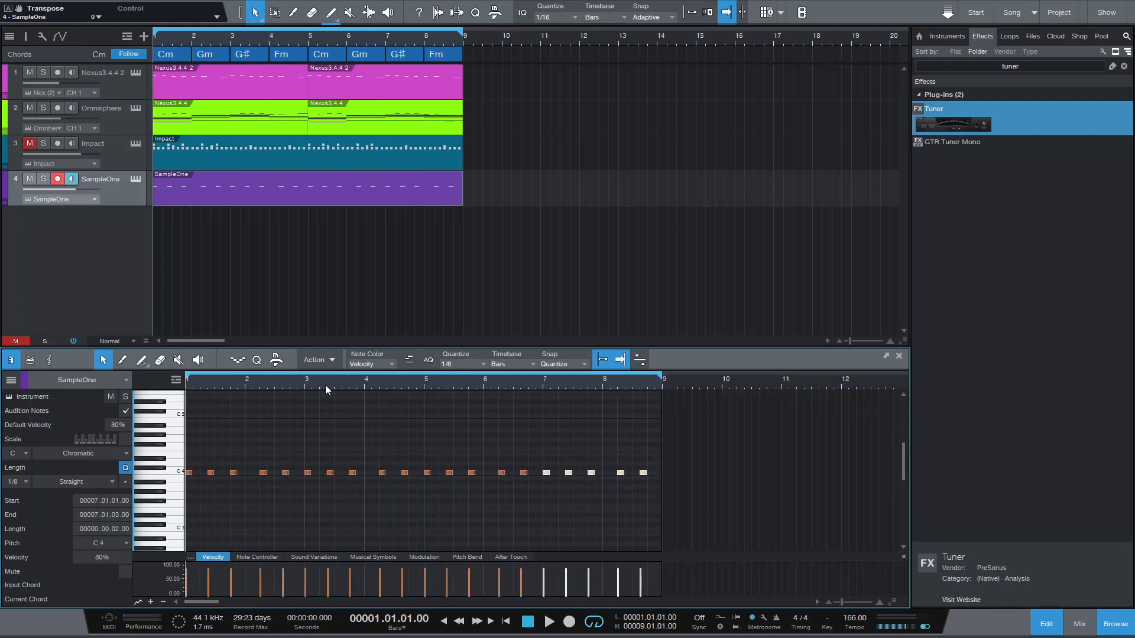
- Move the two C 4 notes in bar 2 up to G 4 to match the Gm chord and play them back
{"action": "left_click_drag", "start_coordinate": [200, 41], "coordinate": [206, 53]}
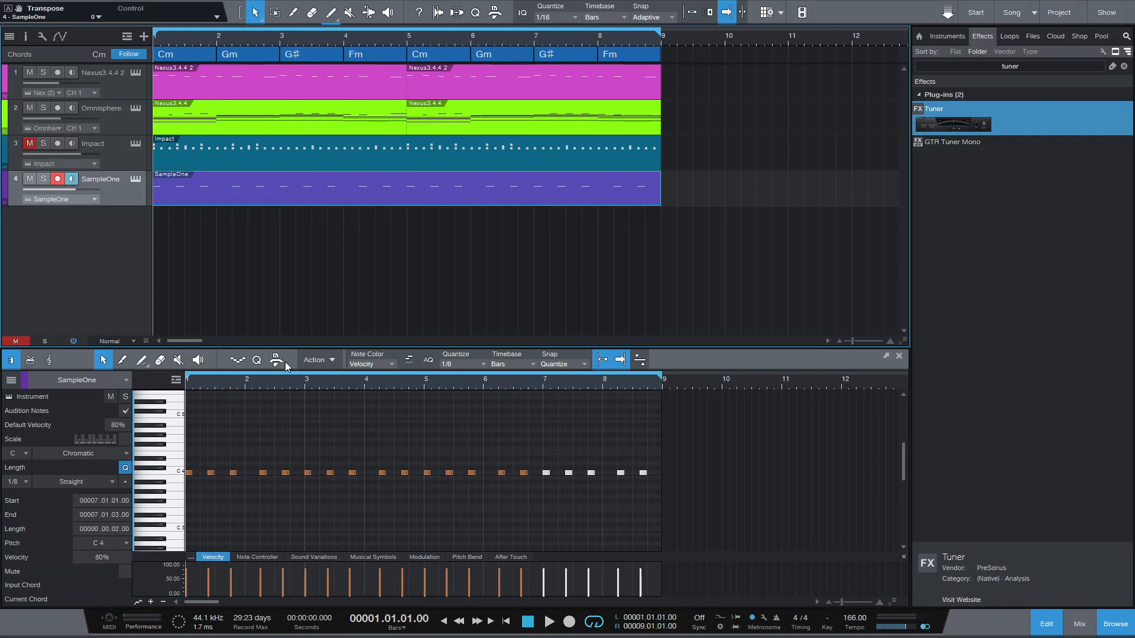
{"action": "left_click", "coordinate": [216, 40]}
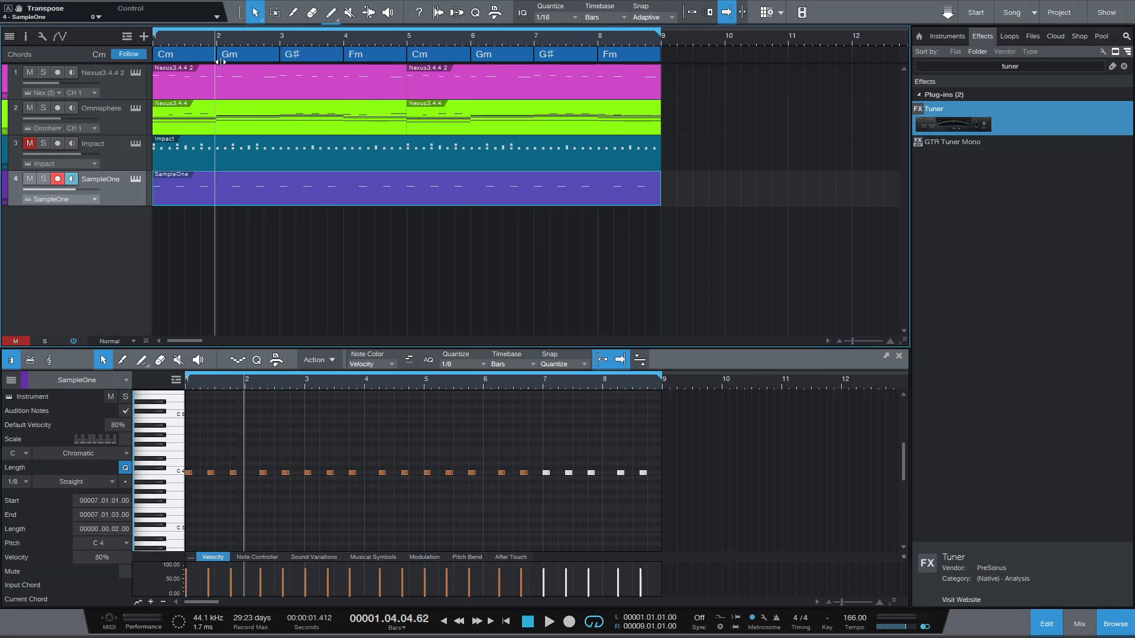
{"action": "left_click", "coordinate": [261, 272]}
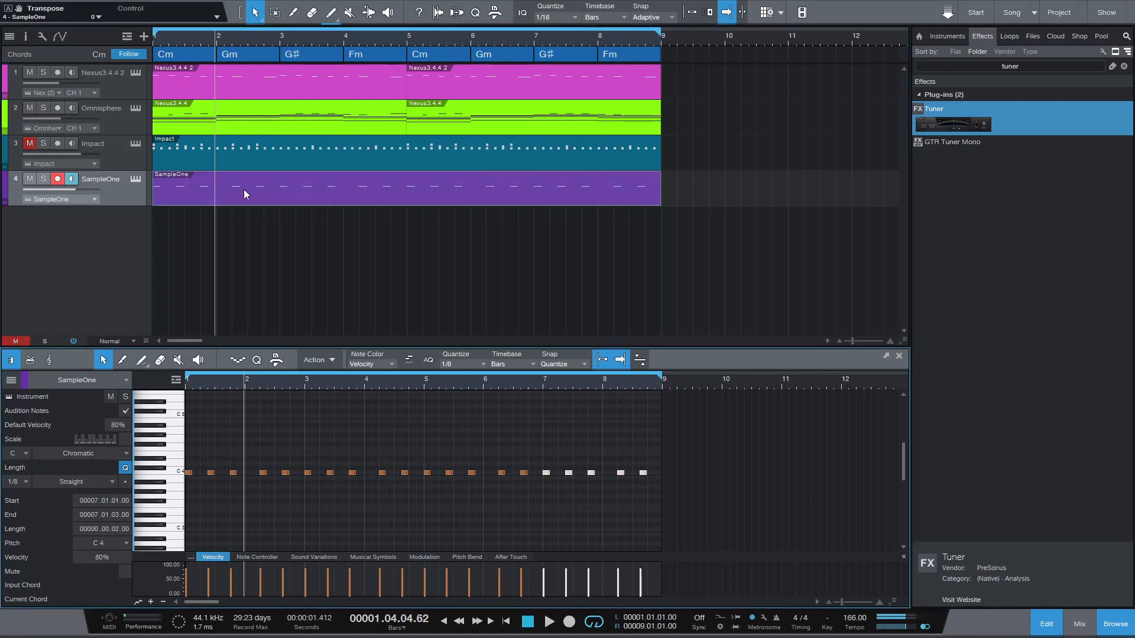
{"action": "left_click", "coordinate": [216, 43]}
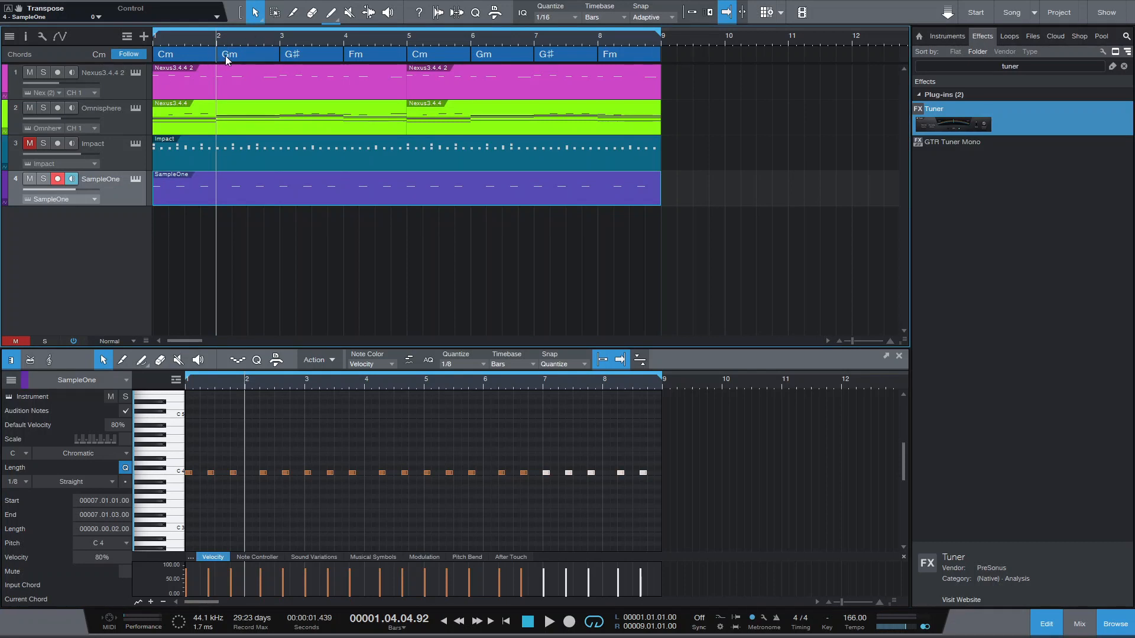
{"action": "left_click", "coordinate": [262, 444]}
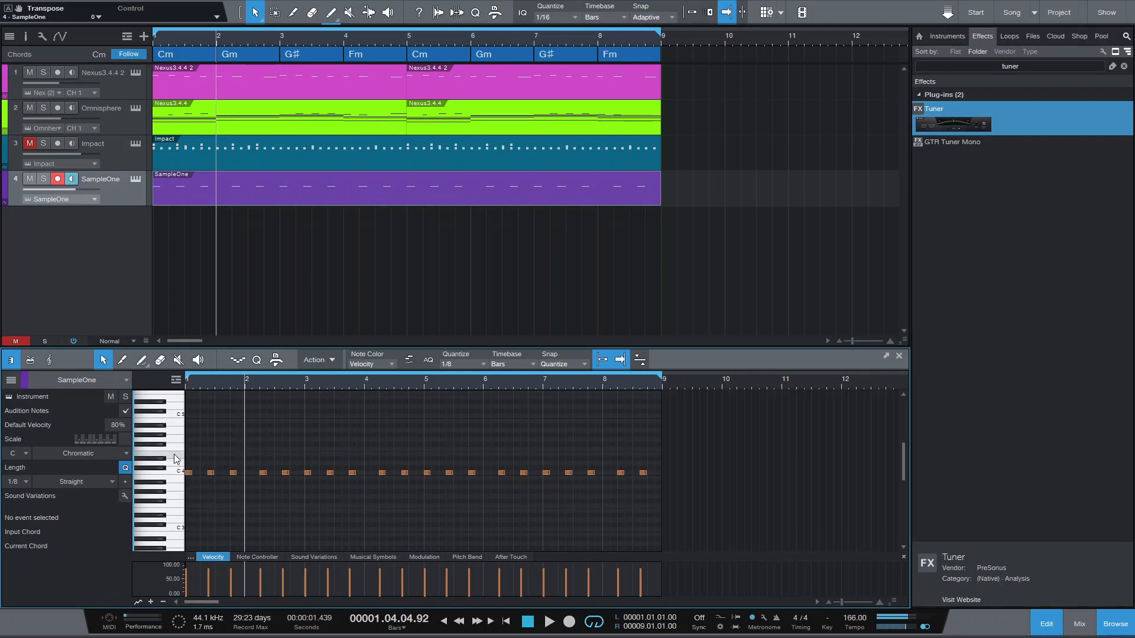
{"action": "left_click_drag", "start_coordinate": [253, 457], "coordinate": [288, 442]}
{"action": "left_click", "coordinate": [528, 622]}
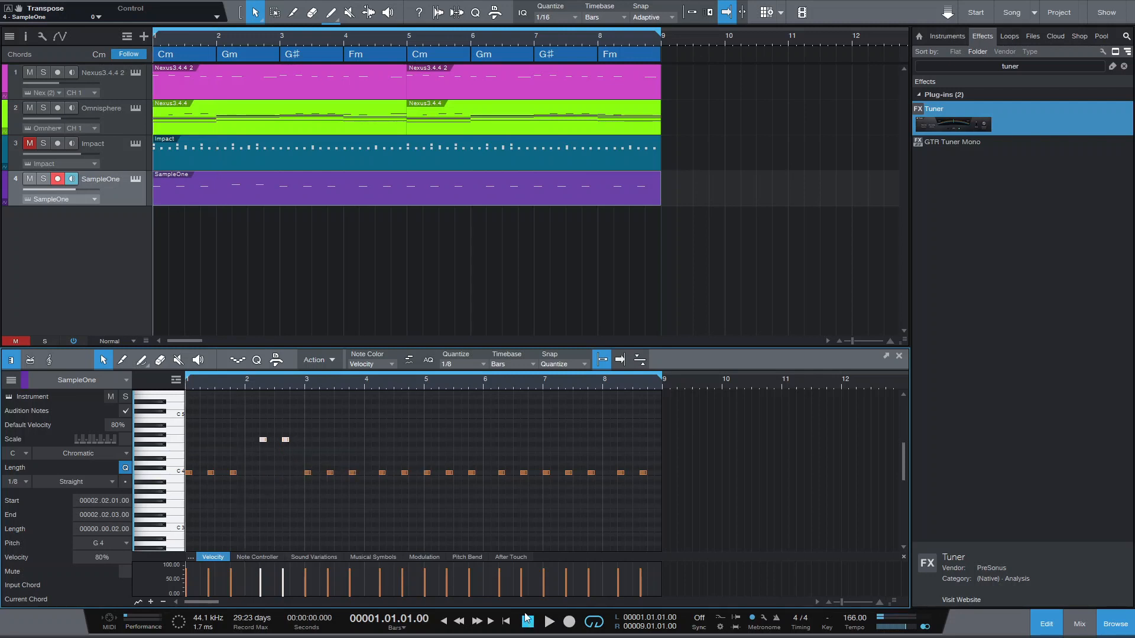
{"action": "key", "text": "space"}
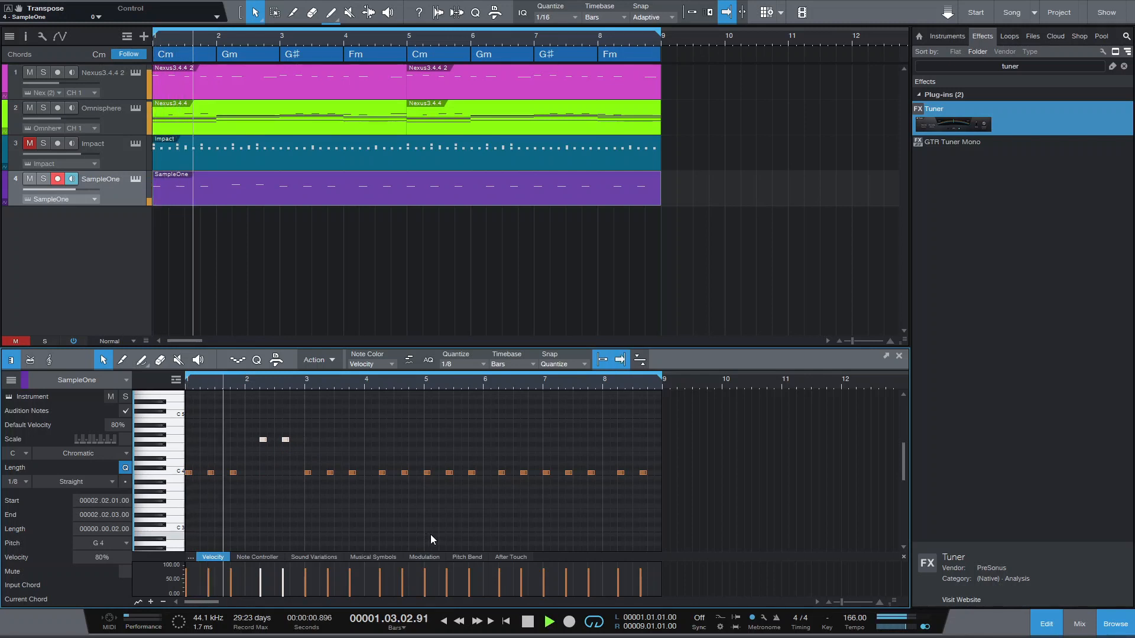
{"action": "key", "text": "space"}
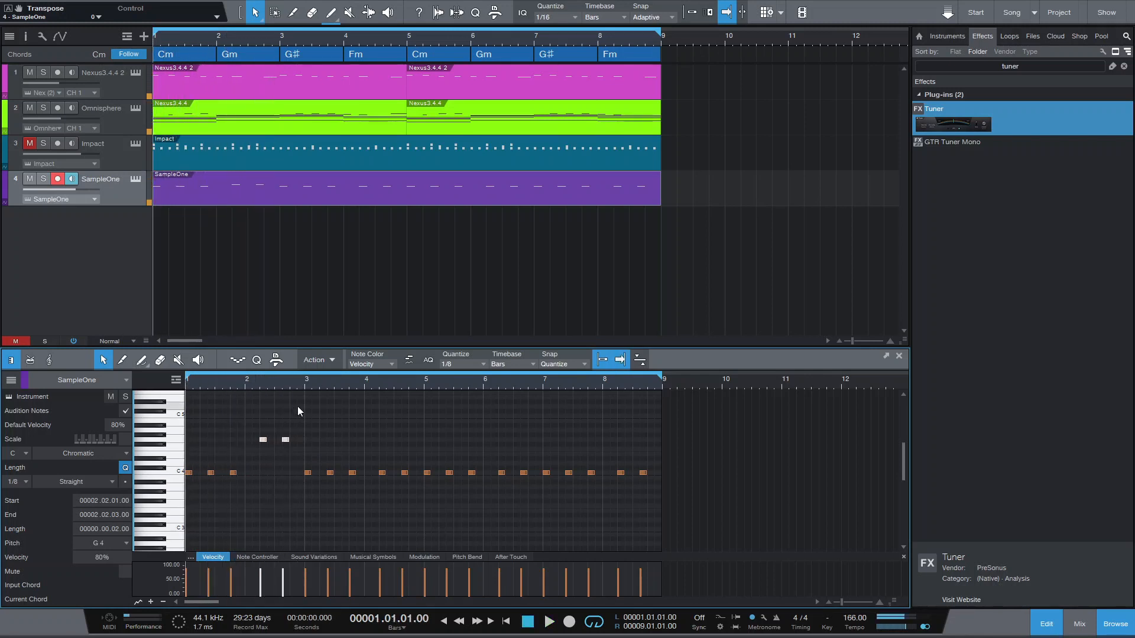
- Transpose the two G 4 notes in bar 2 down one octave (-12) and listen from the start
{"action": "left_click_drag", "start_coordinate": [248, 428], "coordinate": [293, 441]}
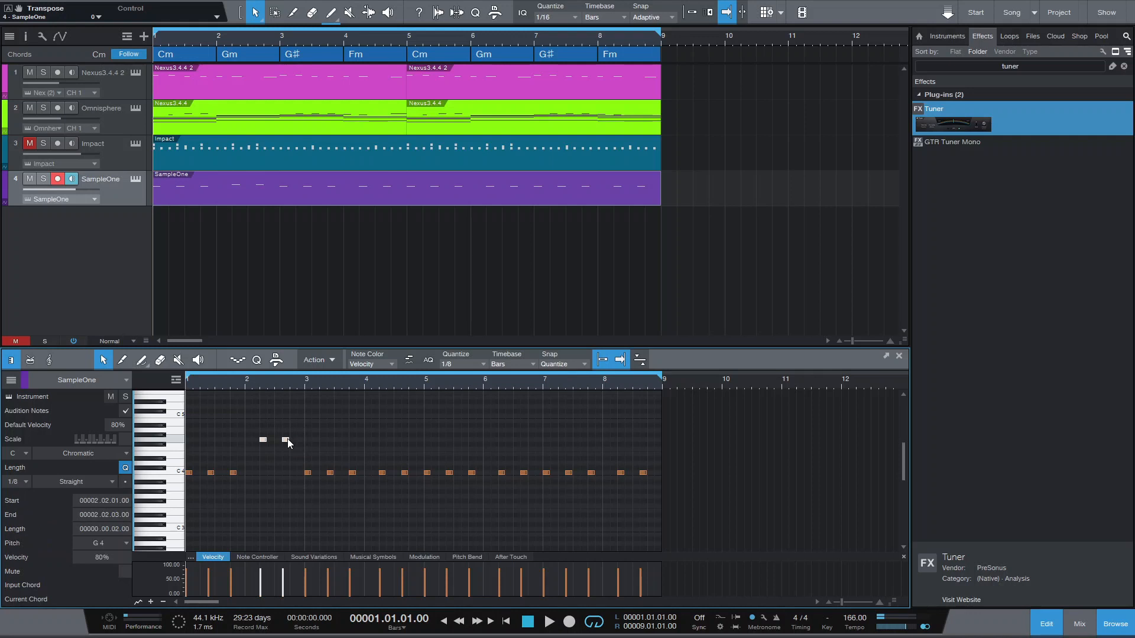
{"action": "right_click", "coordinate": [285, 442]}
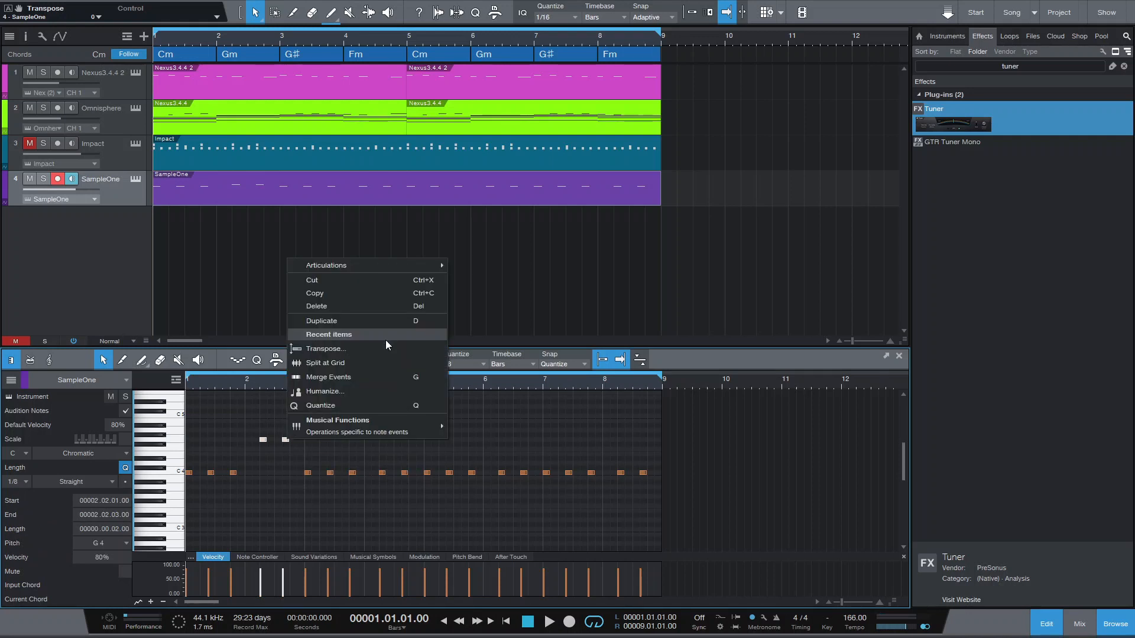
{"action": "left_click", "coordinate": [354, 352]}
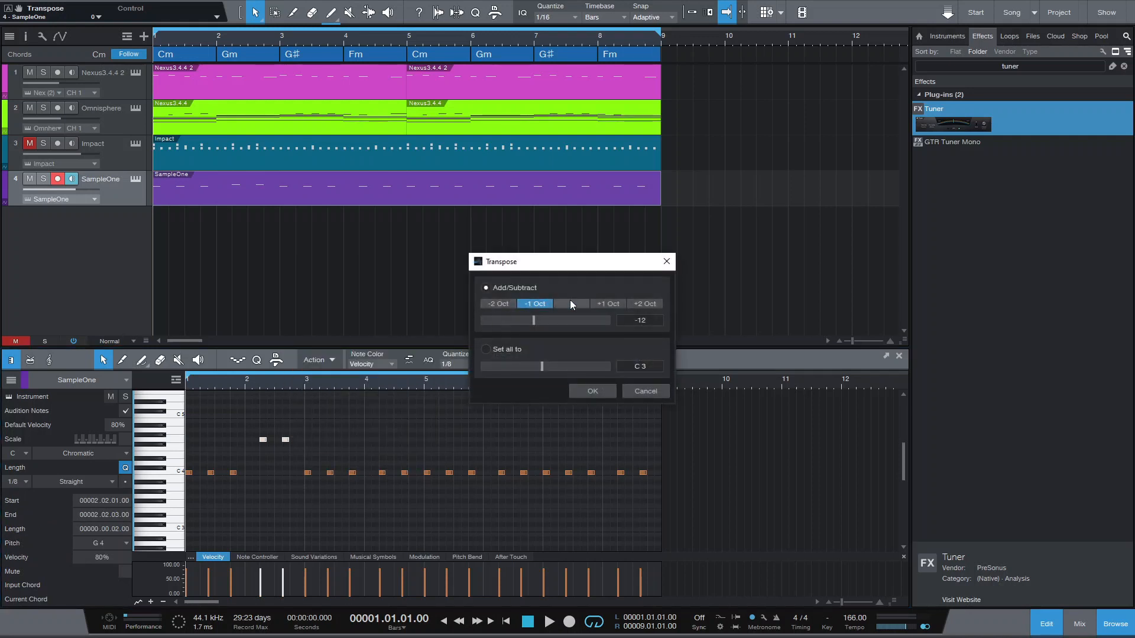
{"action": "left_click", "coordinate": [578, 392]}
{"action": "key", "text": "space"}
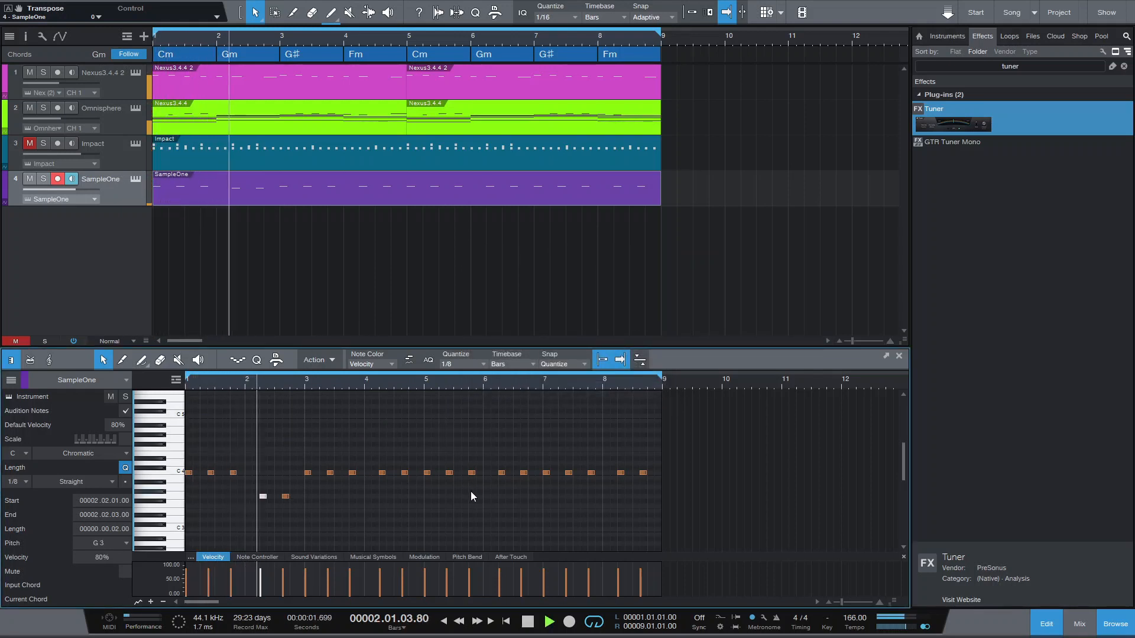
{"action": "key", "text": "space"}
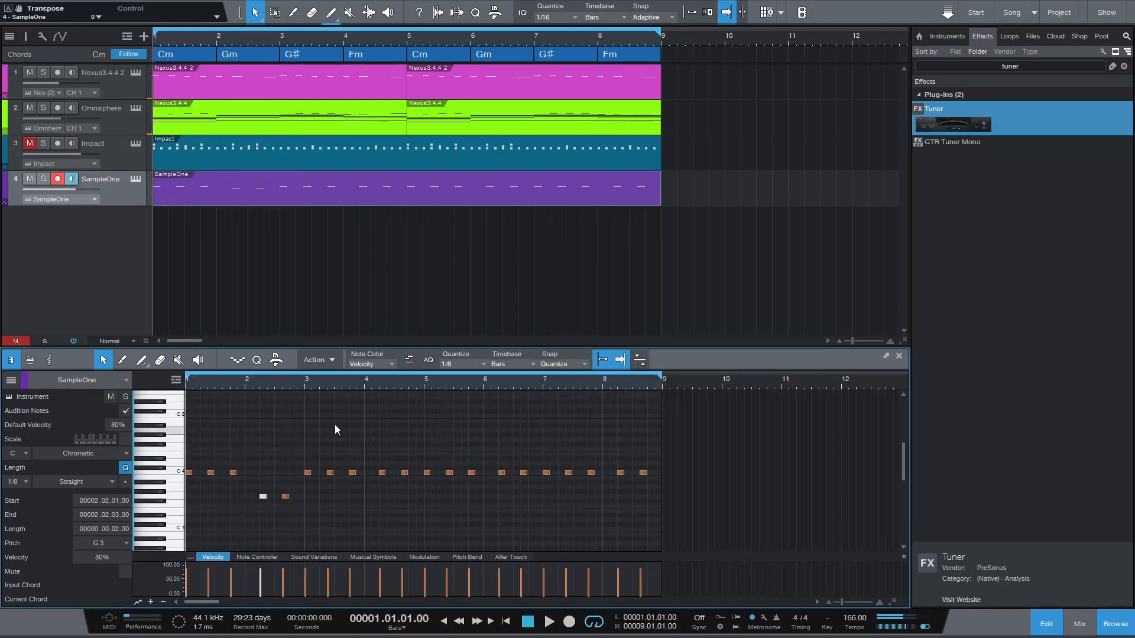
- Place the playback position at bar 3 and move that bar's three C 4 notes up to G# 4
{"action": "left_click", "coordinate": [309, 390]}
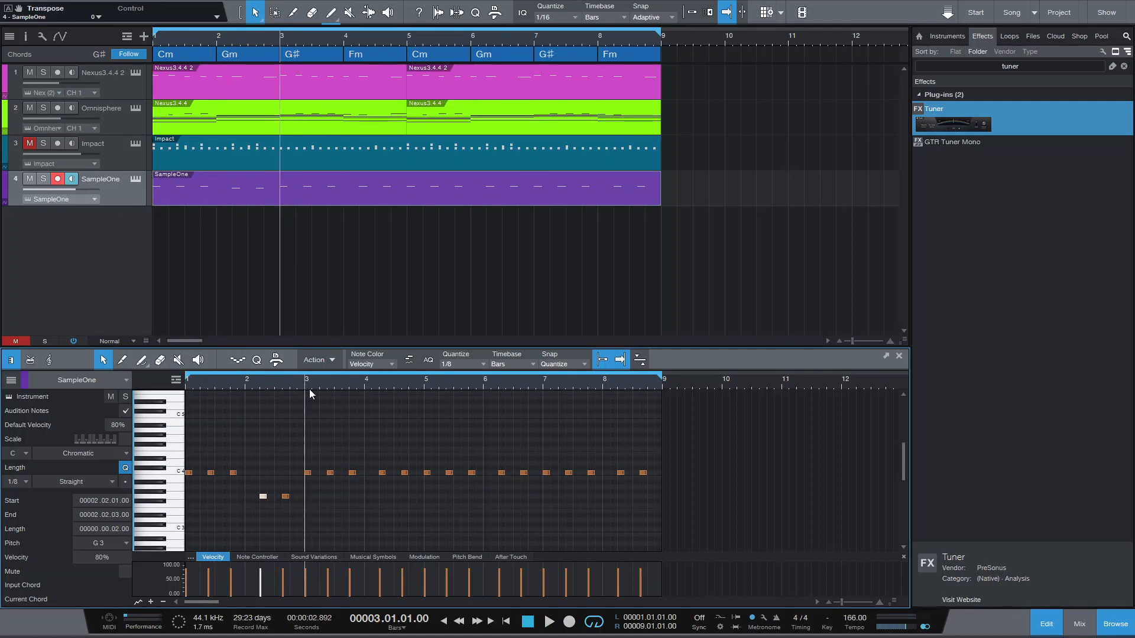
{"action": "left_click_drag", "start_coordinate": [305, 462], "coordinate": [362, 494]}
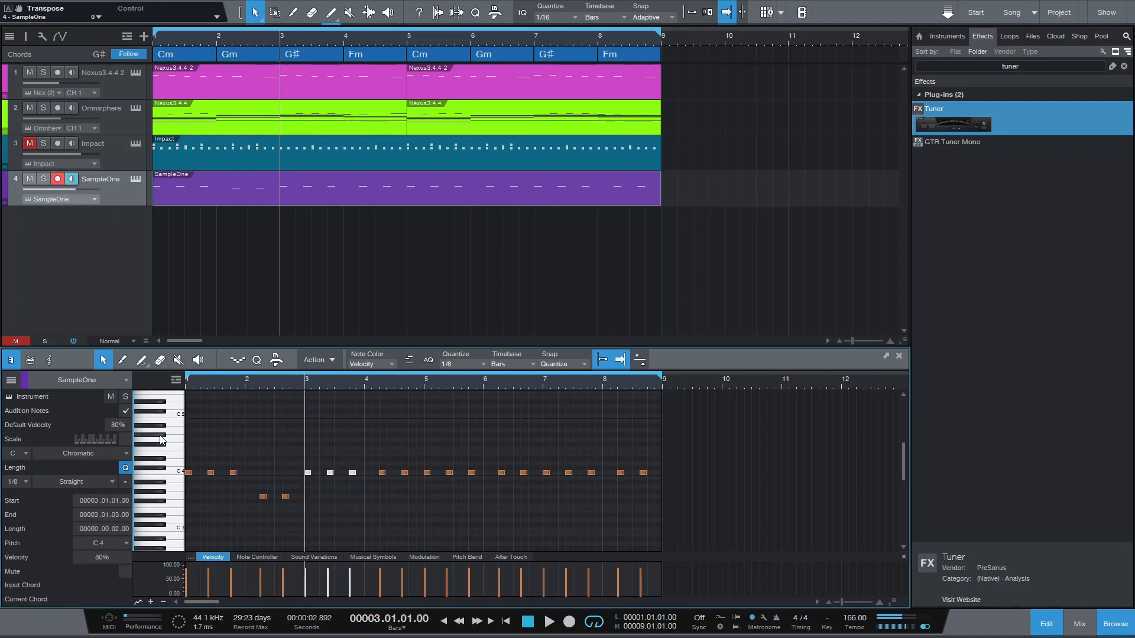
{"action": "left_click_drag", "start_coordinate": [354, 477], "coordinate": [358, 441]}
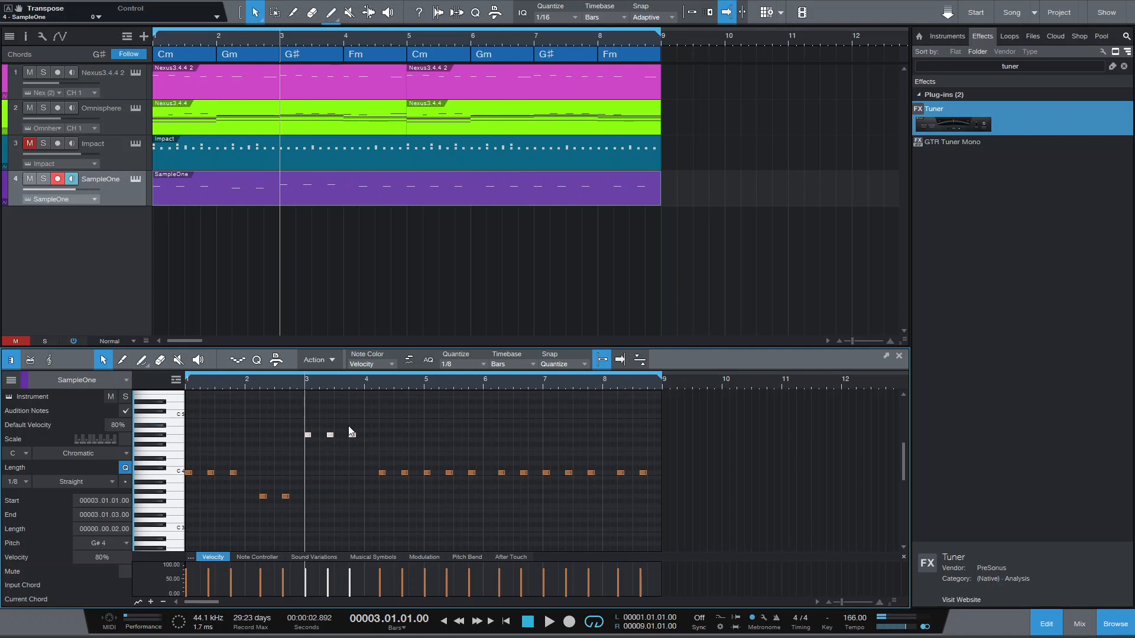
- Transpose the three G# 4 notes in bar 3 down one octave (-12) and play back from the start
{"action": "right_click", "coordinate": [352, 433]}
{"action": "left_click", "coordinate": [407, 346]}
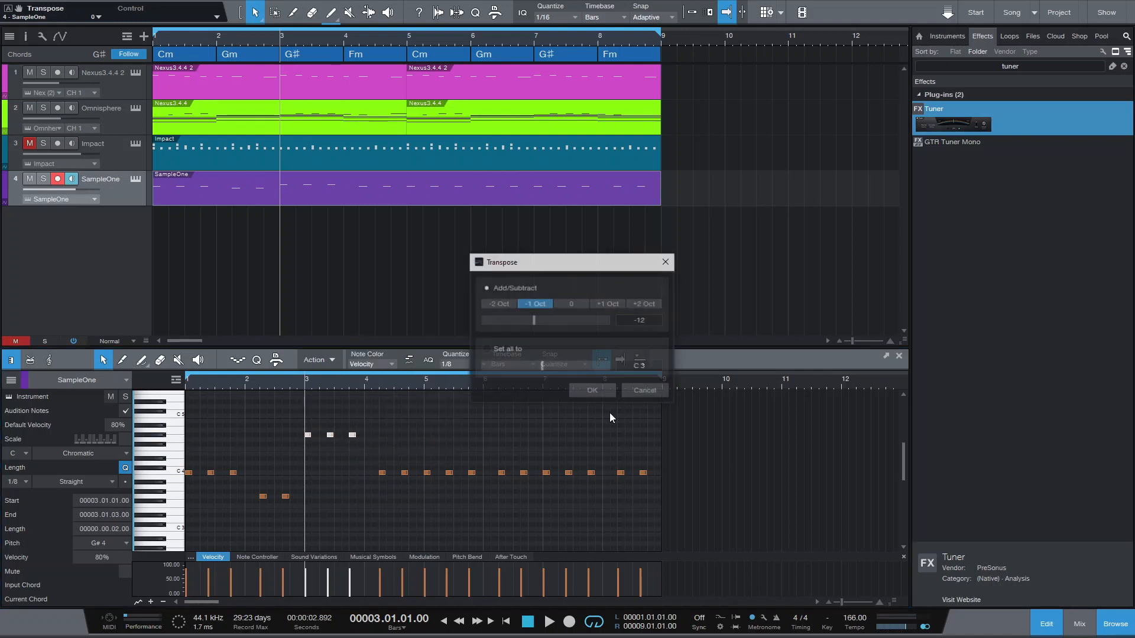
{"action": "left_click", "coordinate": [592, 392]}
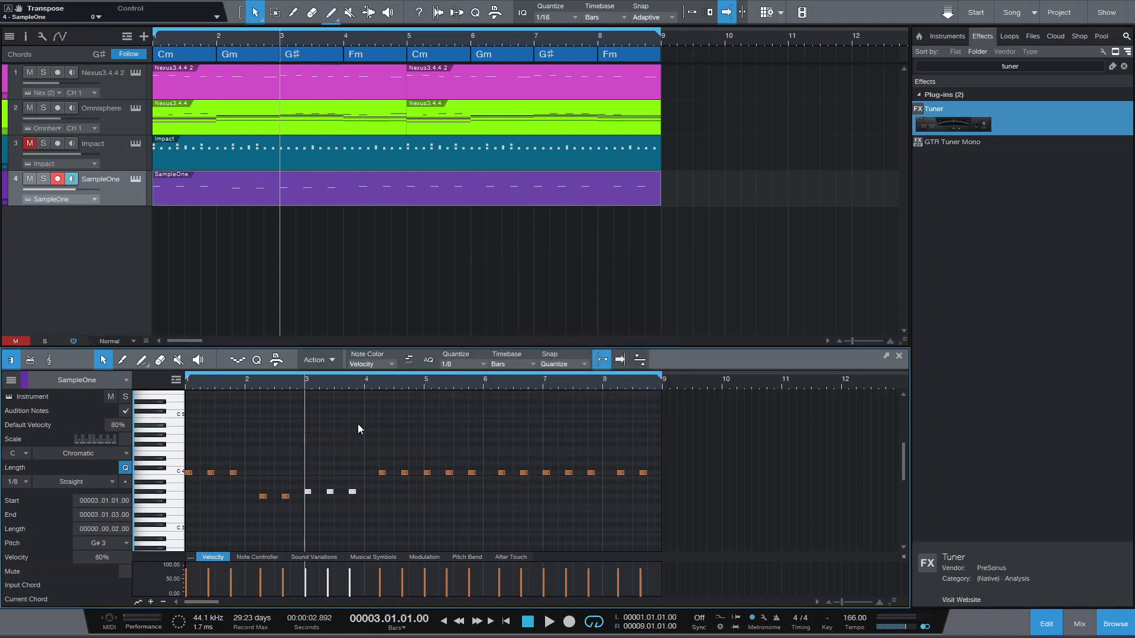
{"action": "left_click", "coordinate": [533, 624]}
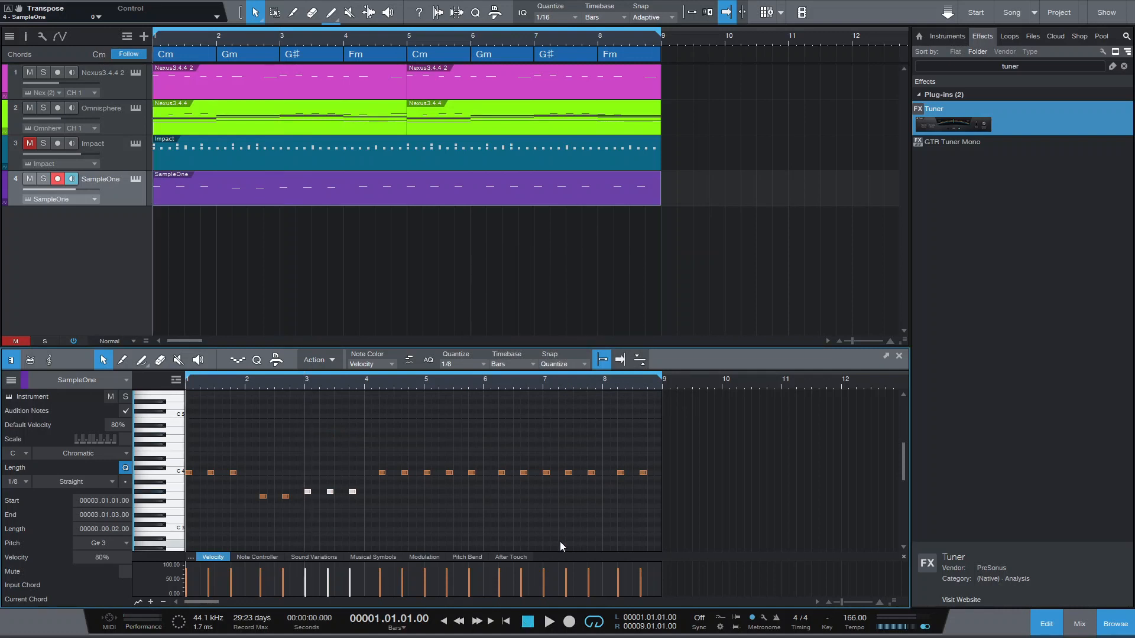
{"action": "key", "text": "space"}
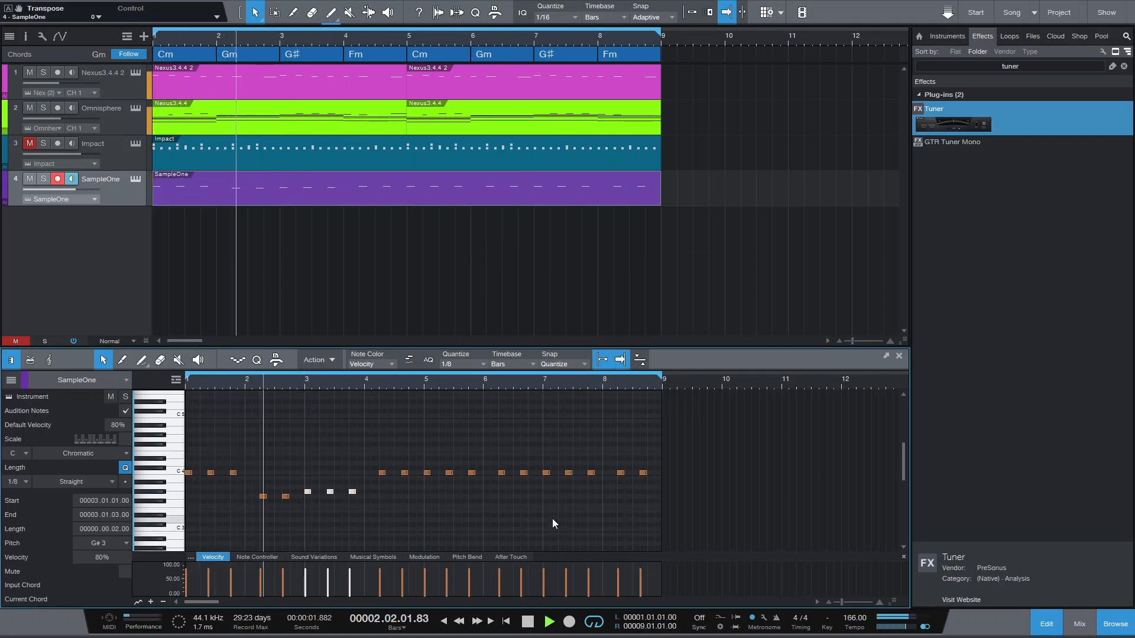
{"action": "key", "text": "space"}
- Move the two C 4 notes in bar 4 up to F 4 to match the Fm chord and play back the line
{"action": "left_click", "coordinate": [346, 46]}
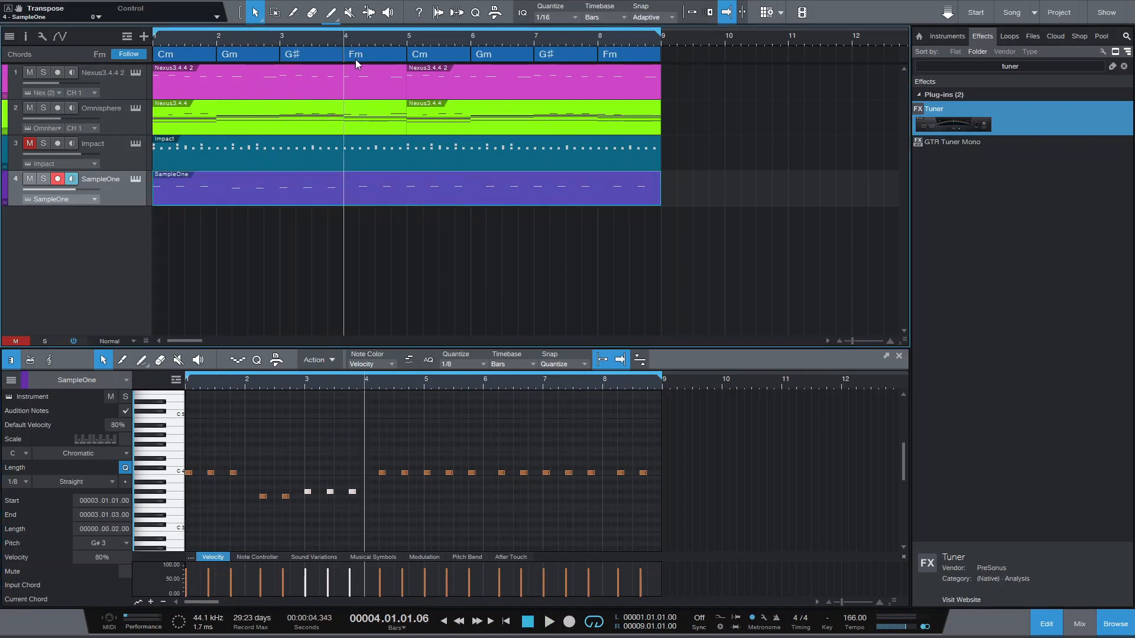
{"action": "left_click_drag", "start_coordinate": [370, 451], "coordinate": [407, 454]}
{"action": "key", "text": "space"}
{"action": "key", "text": "space"}
{"action": "key", "text": "comma"}
- Transpose the two F 4 notes in bar 4 down one octave (-12) and play back the bass line
{"action": "right_click", "coordinate": [406, 450]}
{"action": "left_click", "coordinate": [479, 359]}
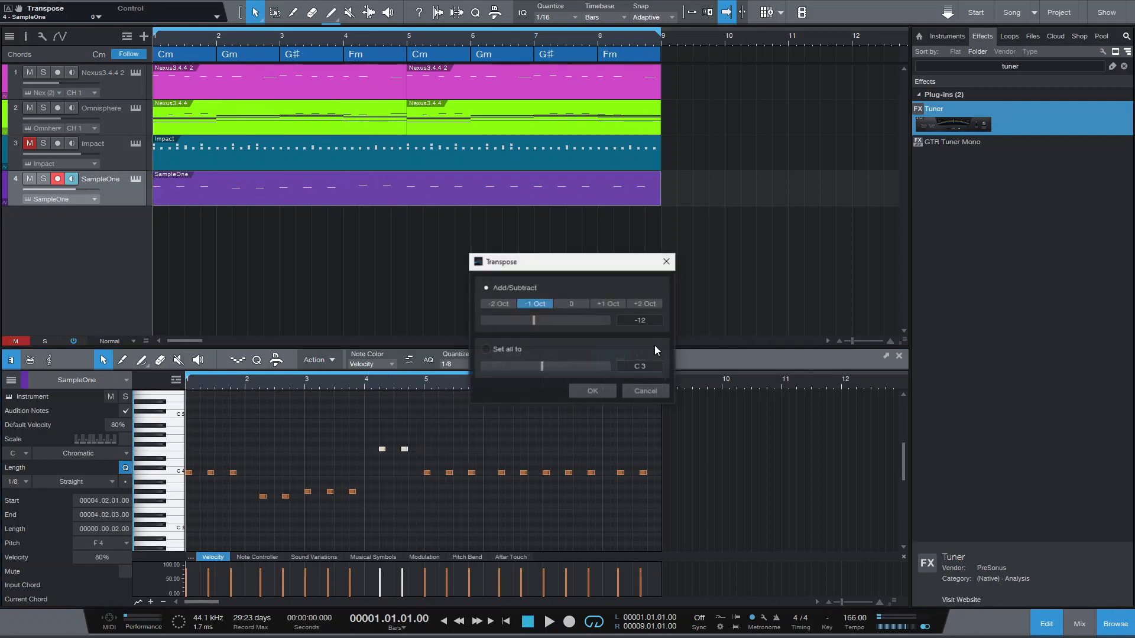
{"action": "left_click", "coordinate": [583, 391]}
{"action": "key", "text": "space"}
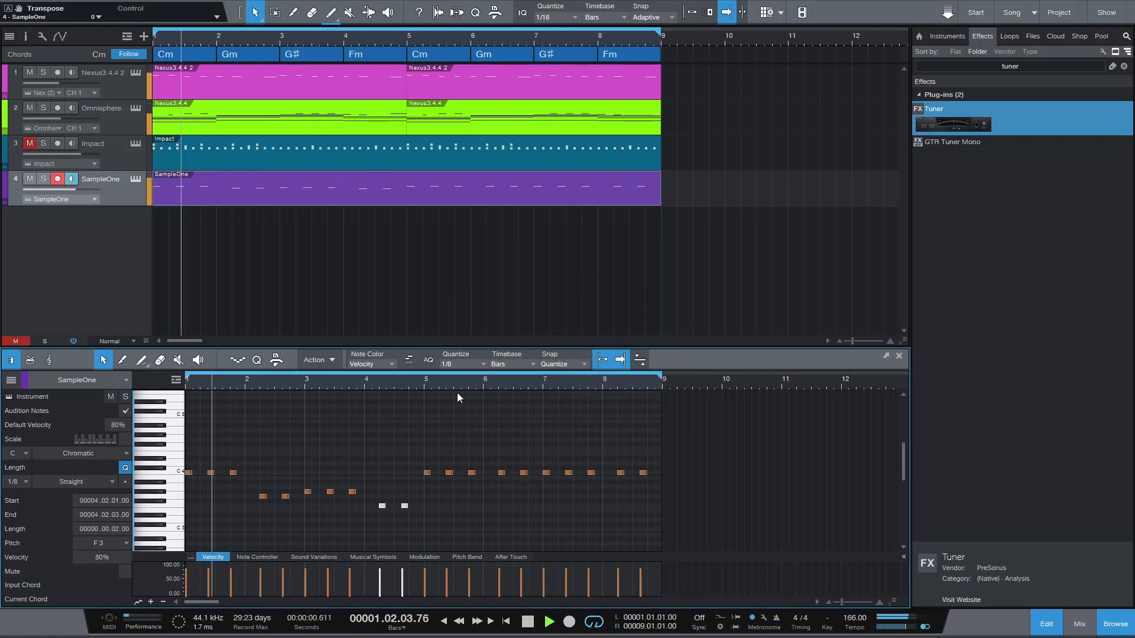
{"action": "key", "text": "space"}
- Delete all SampleOne notes from bar 5 onward and select the remaining notes in bars 1 to 4
{"action": "left_click", "coordinate": [419, 441]}
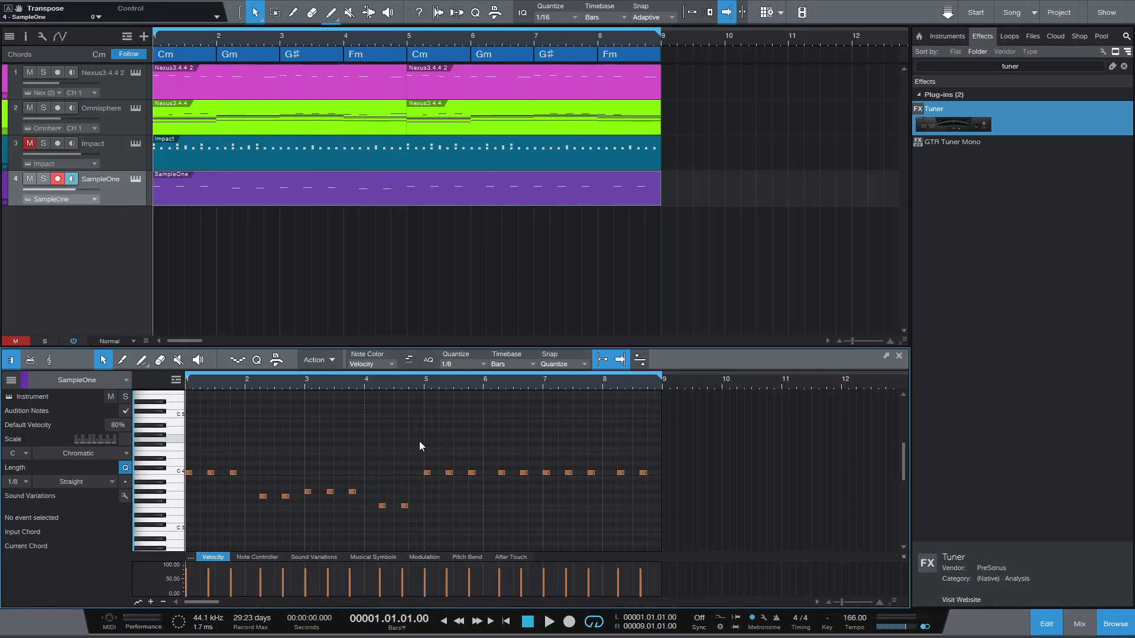
{"action": "left_click_drag", "start_coordinate": [421, 443], "coordinate": [653, 508]}
{"action": "key", "text": "Delete"}
{"action": "key", "text": "ctrl+a"}
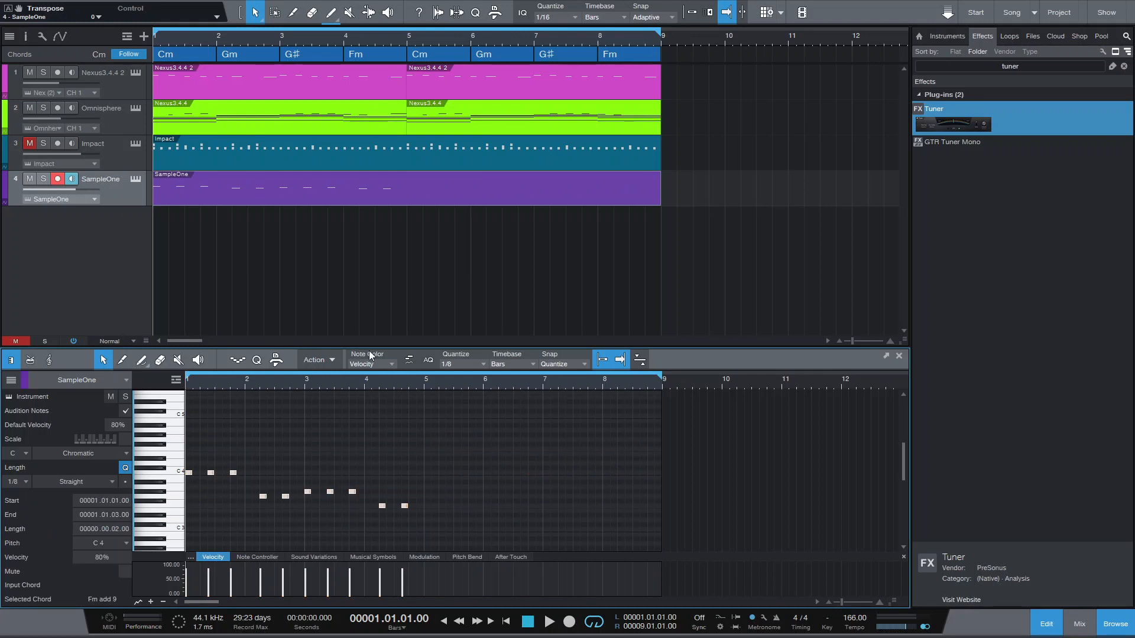
- Duplicate the selected bass notes into bars 5 to 8 and play back the full loop
{"action": "key", "text": "d"}
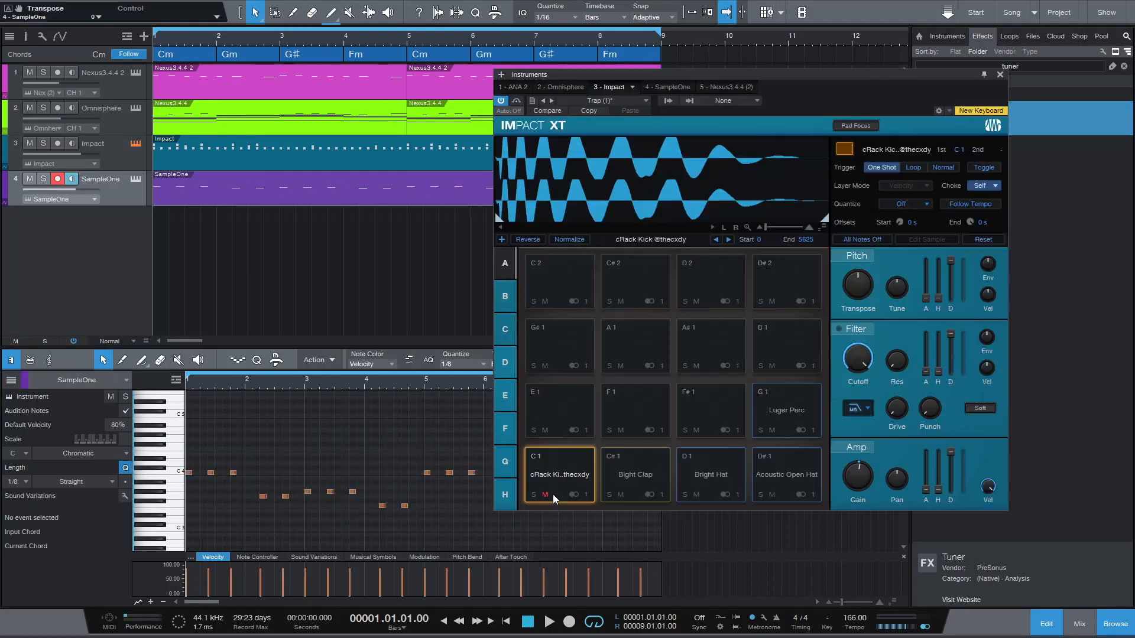
{"action": "key", "text": "space"}
{"action": "left_click", "coordinate": [1000, 75]}
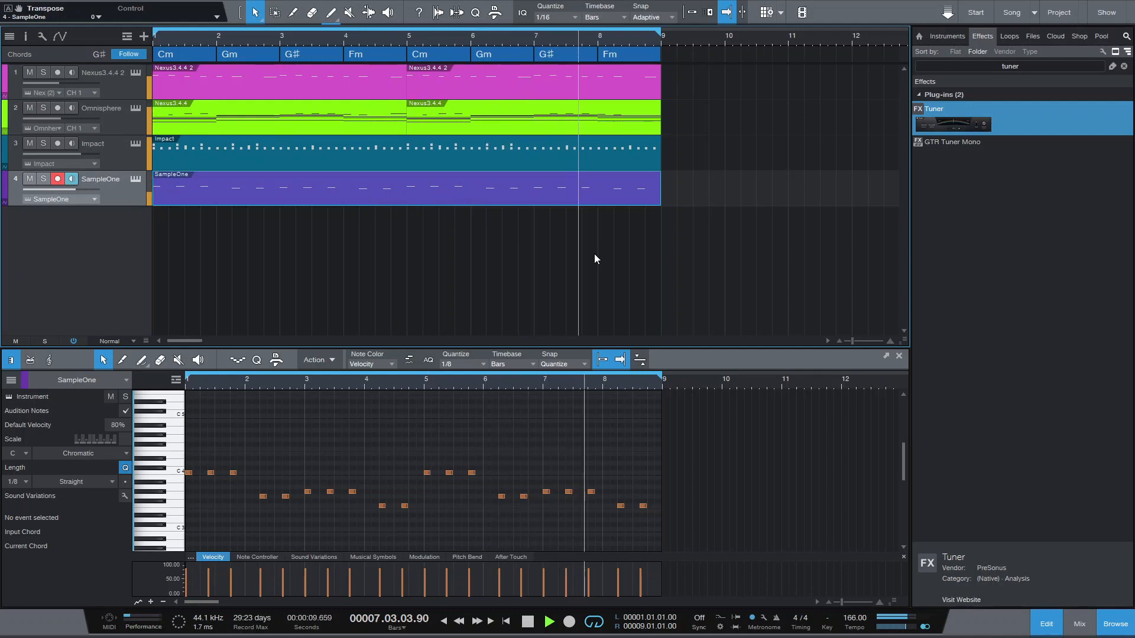
{"action": "key", "text": "space"}
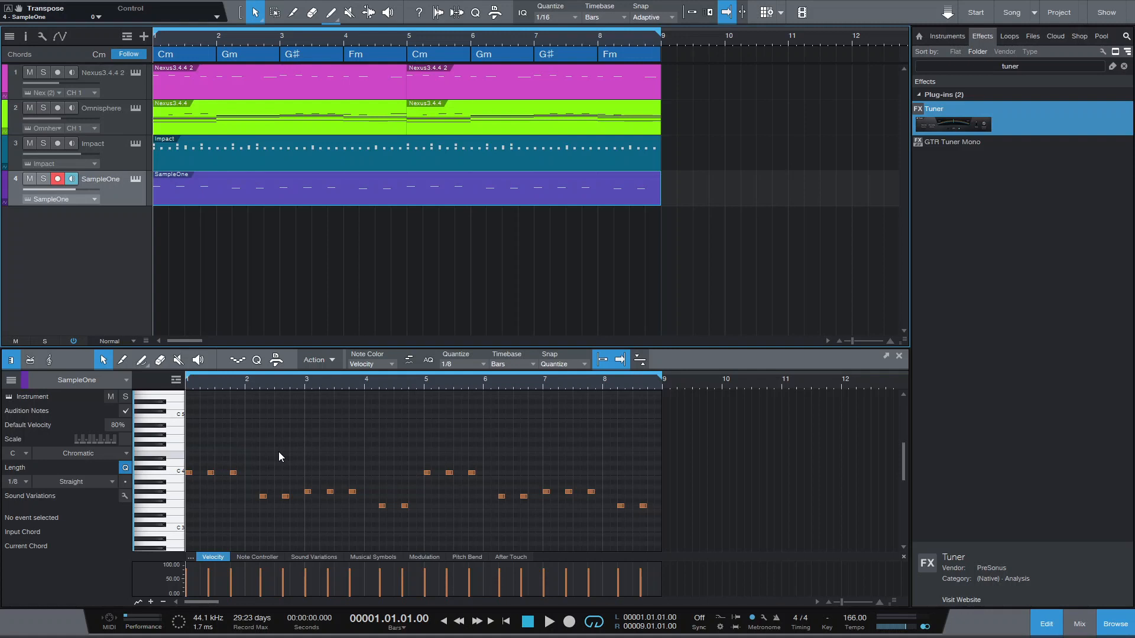
- Delete the middle C 4 note in bar 1, add a G 3 note after the first G 3 in bar 2, and play back
{"action": "left_click_drag", "start_coordinate": [212, 475], "coordinate": [246, 446]}
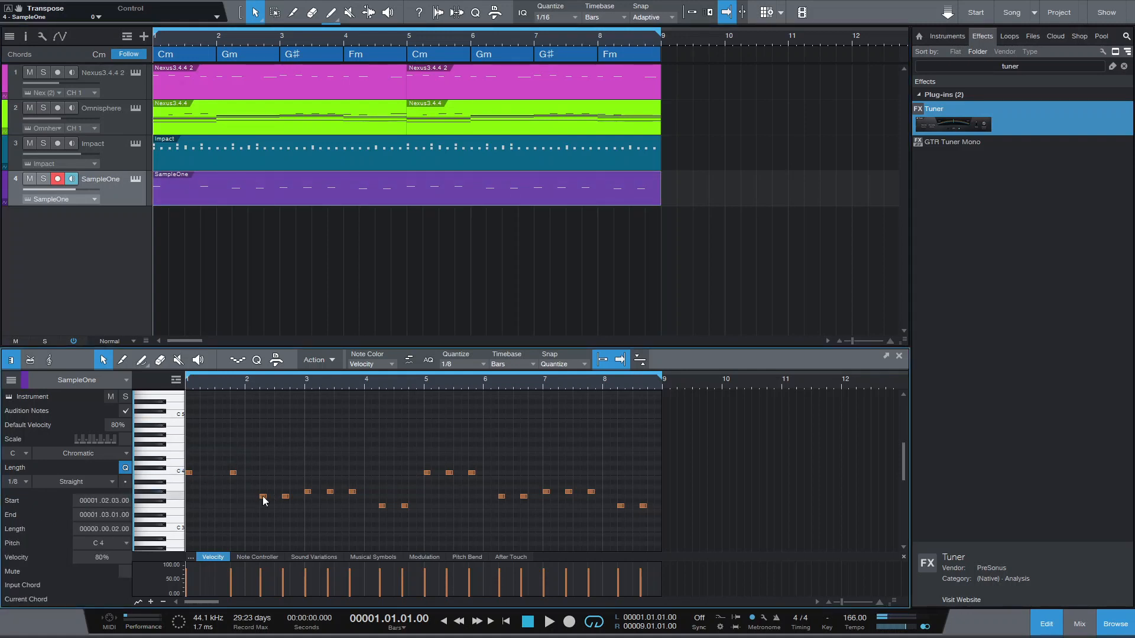
{"action": "left_click_drag", "start_coordinate": [272, 503], "coordinate": [271, 503]}
{"action": "key", "text": "space"}
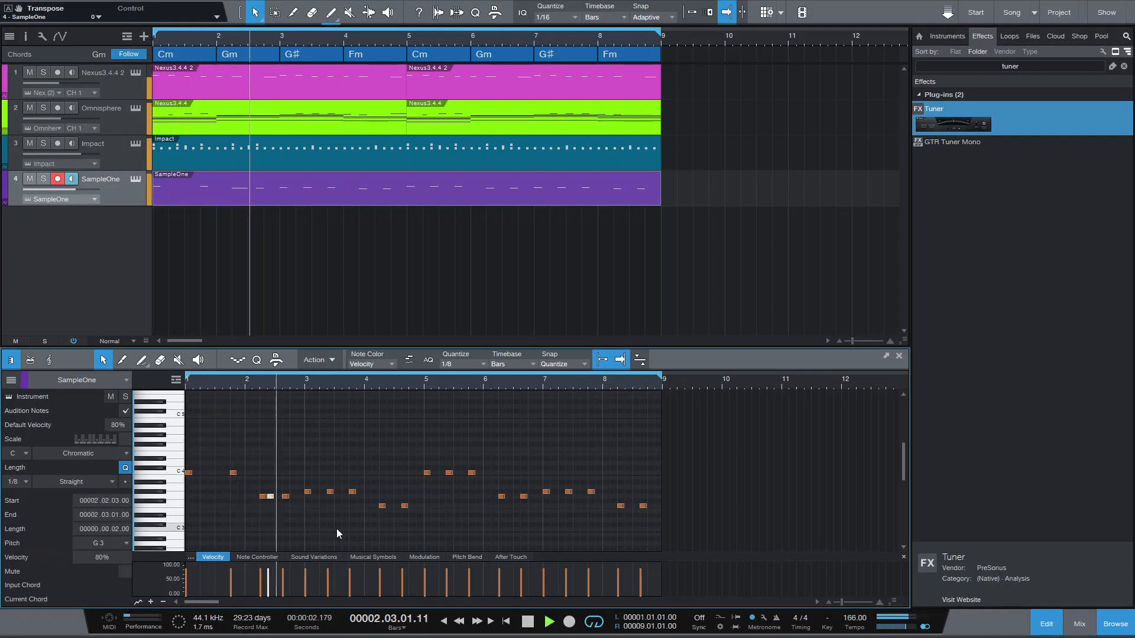
{"action": "key", "text": "space"}
- Add a G# 3 note directly after the first G# 3 in bar 3 and play back from the start
{"action": "double_click", "coordinate": [315, 492]}
{"action": "key", "text": "space"}
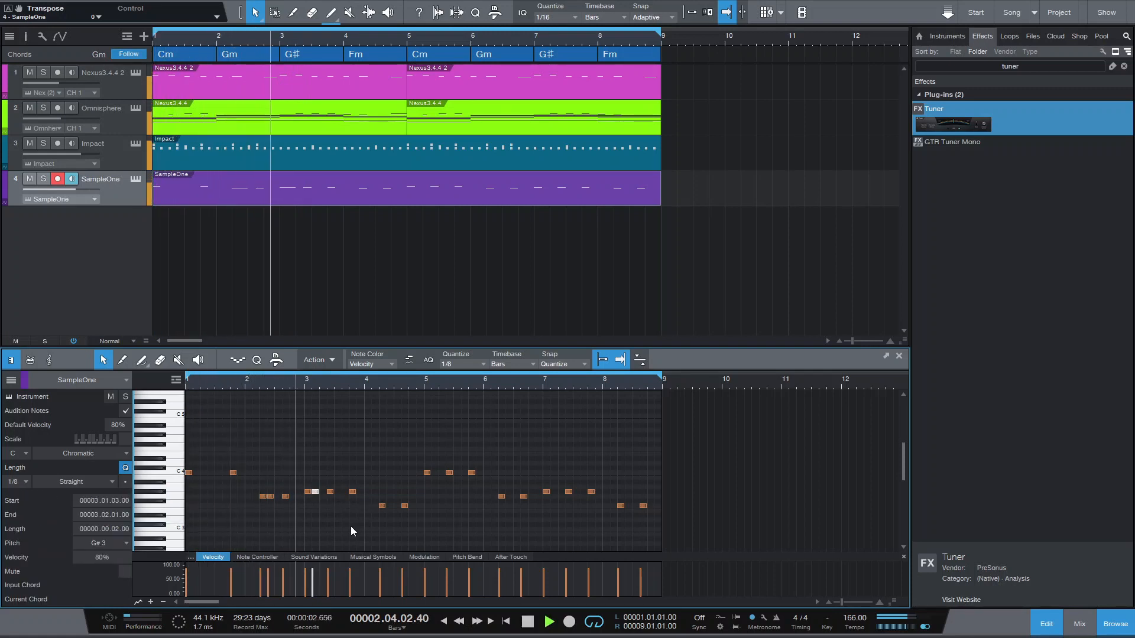
{"action": "key", "text": "space"}
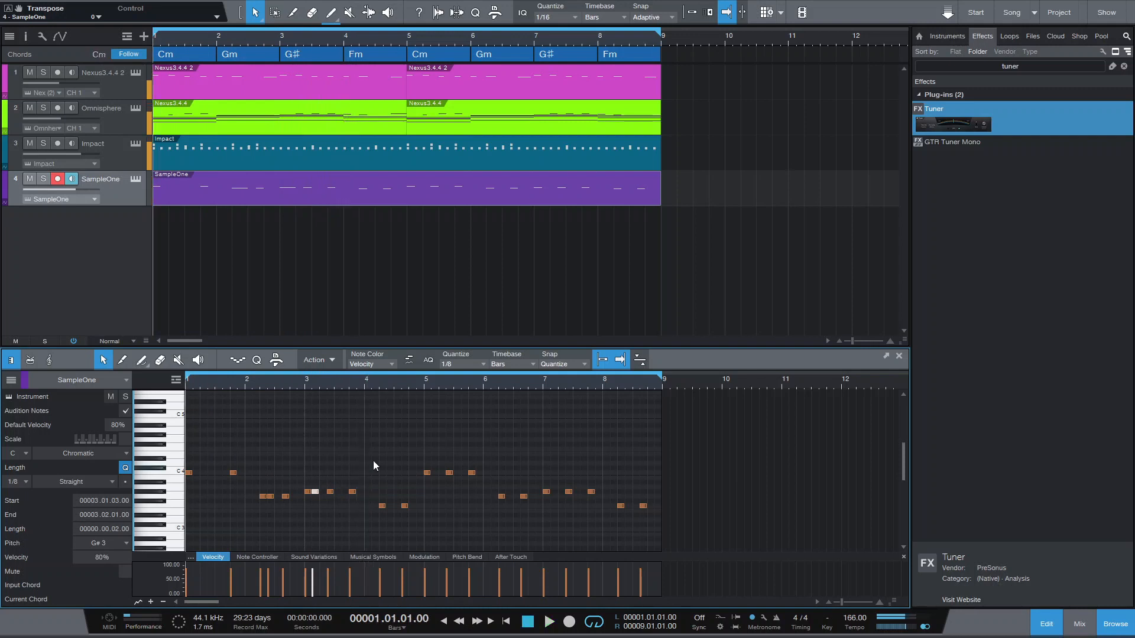
- Add an F 3 note before bar 4's first note, split it at a 1/16 T grid, and play back
{"action": "left_click_drag", "start_coordinate": [383, 378], "coordinate": [384, 387]}
{"action": "double_click", "coordinate": [366, 507]}
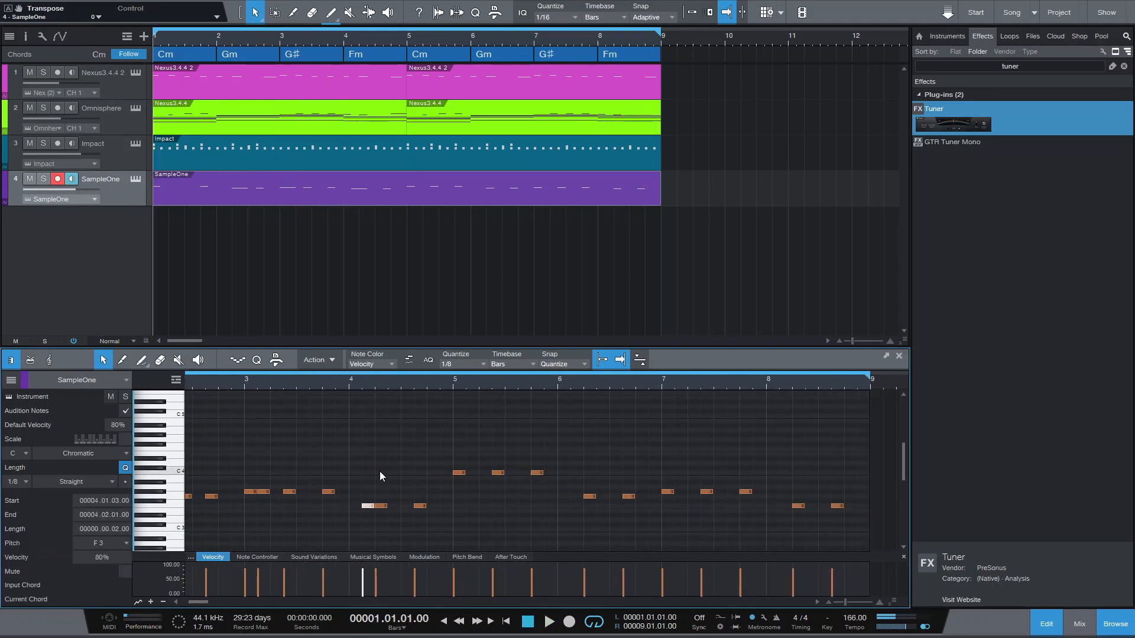
{"action": "left_click", "coordinate": [463, 364]}
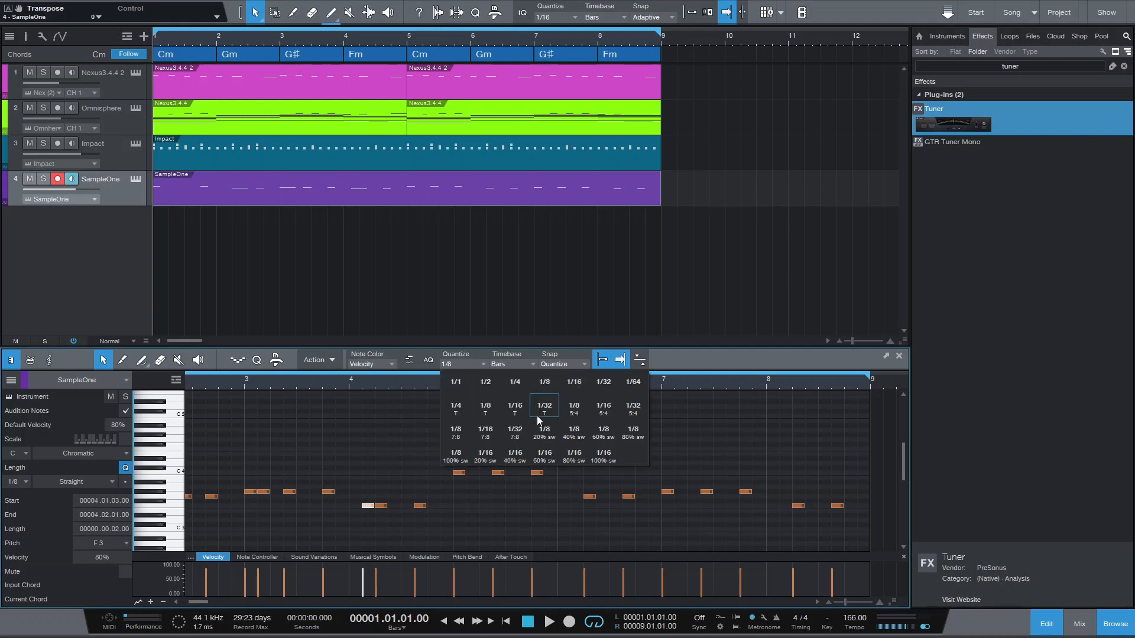
{"action": "left_click", "coordinate": [515, 408]}
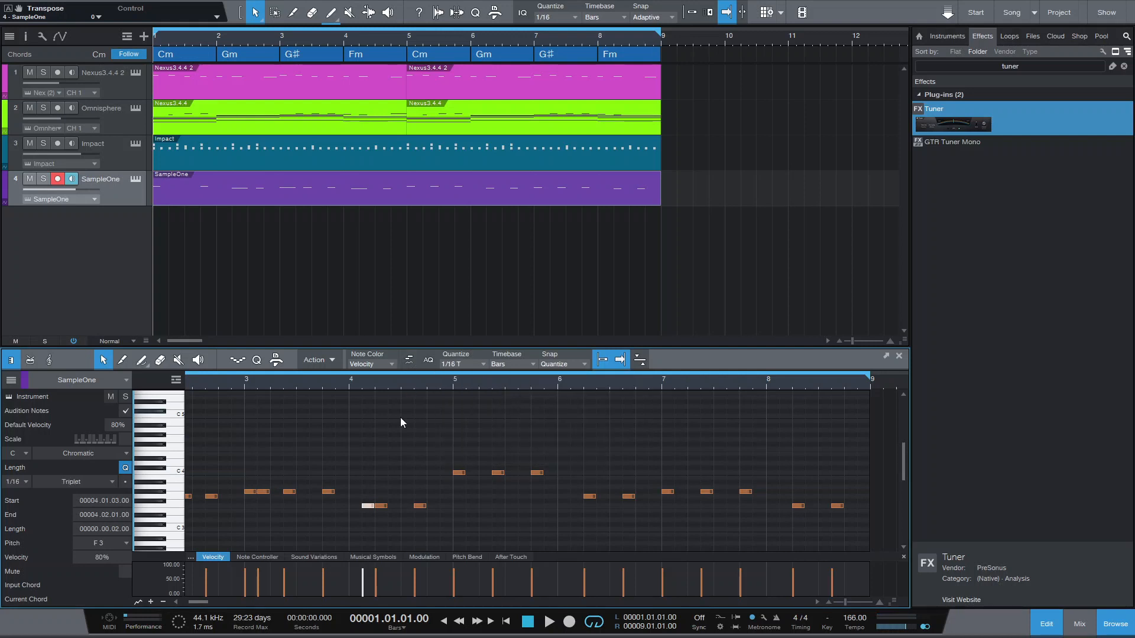
{"action": "right_click", "coordinate": [367, 510]}
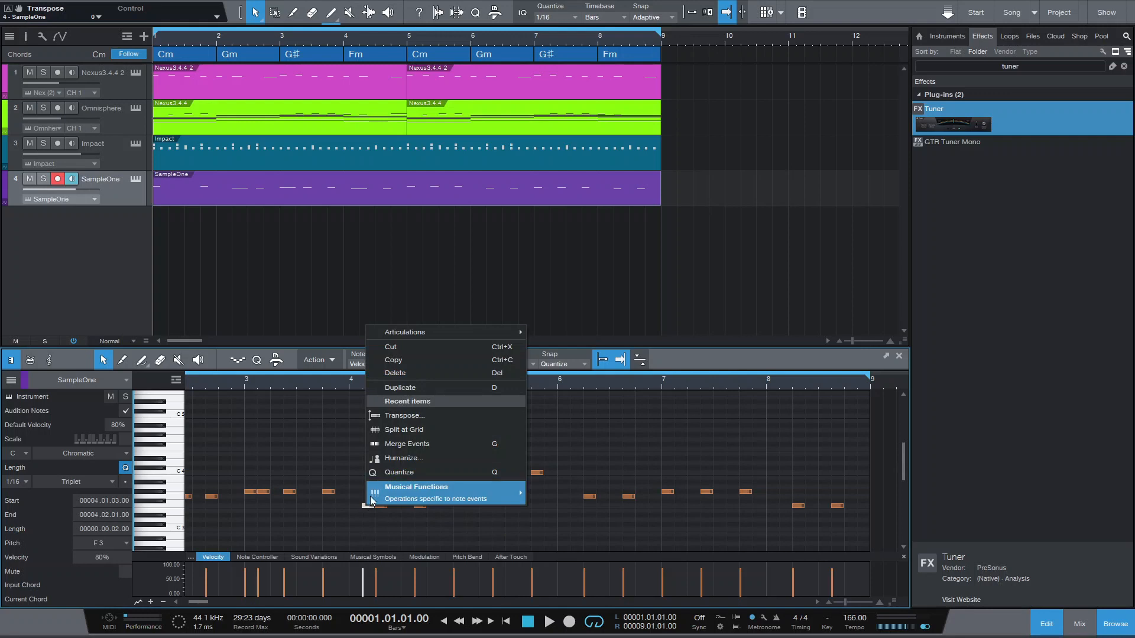
{"action": "left_click", "coordinate": [418, 430]}
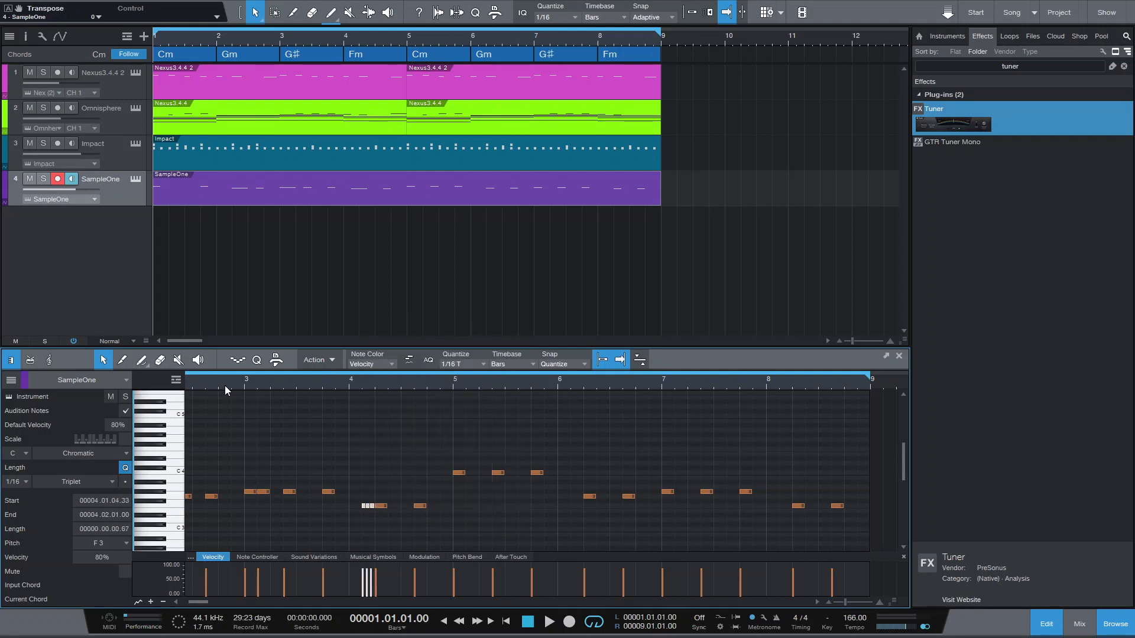
{"action": "left_click", "coordinate": [239, 381]}
{"action": "key", "text": "space"}
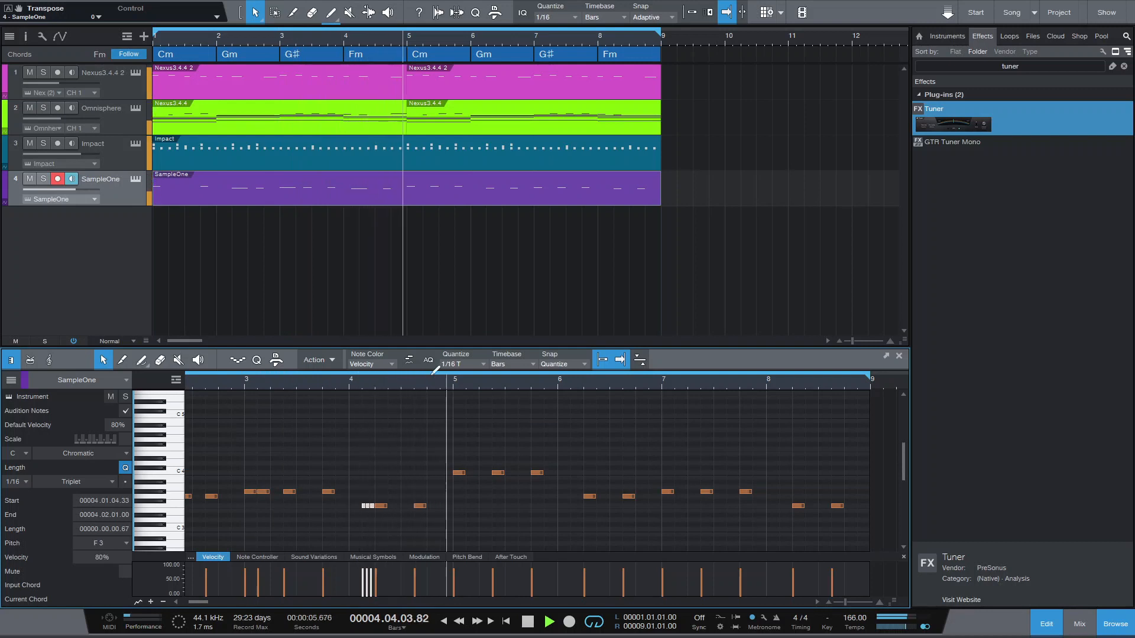
{"action": "key", "text": "space"}
- Lower the last C 4 note in bar 1 to G 3 and play the bass line from the start
{"action": "left_click_drag", "start_coordinate": [455, 384], "coordinate": [461, 377]}
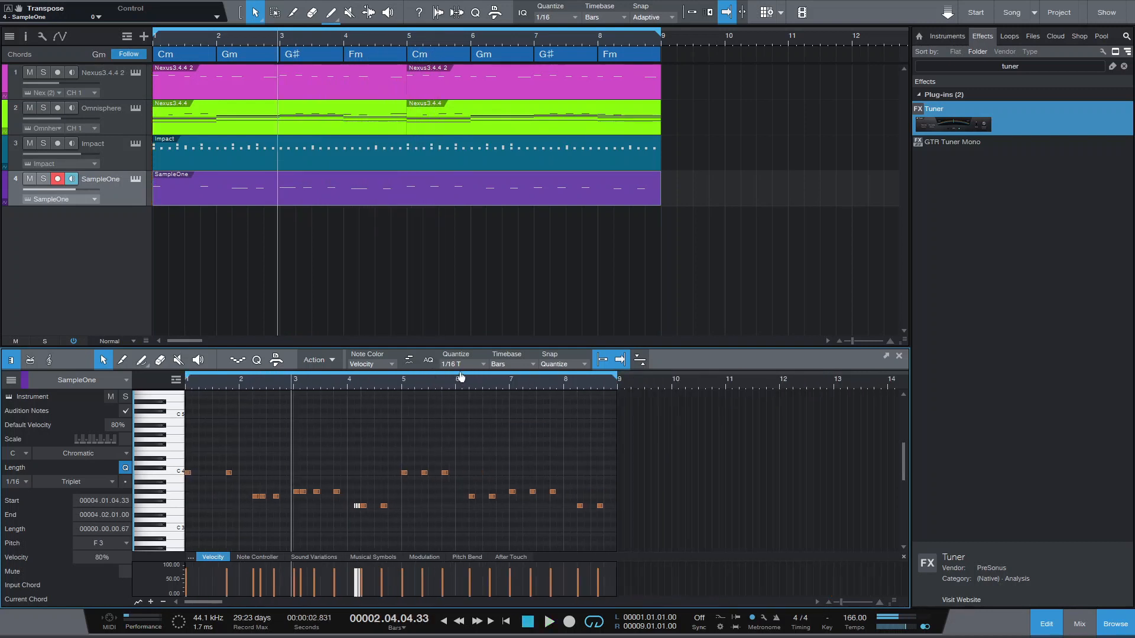
{"action": "left_click", "coordinate": [210, 383]}
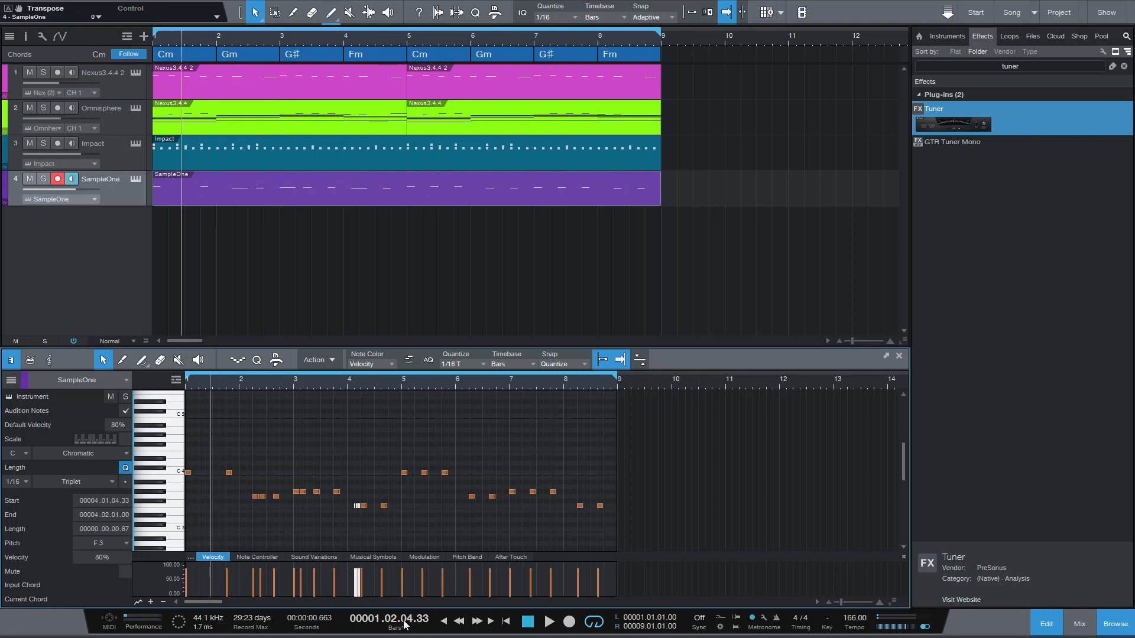
{"action": "left_click", "coordinate": [444, 622]}
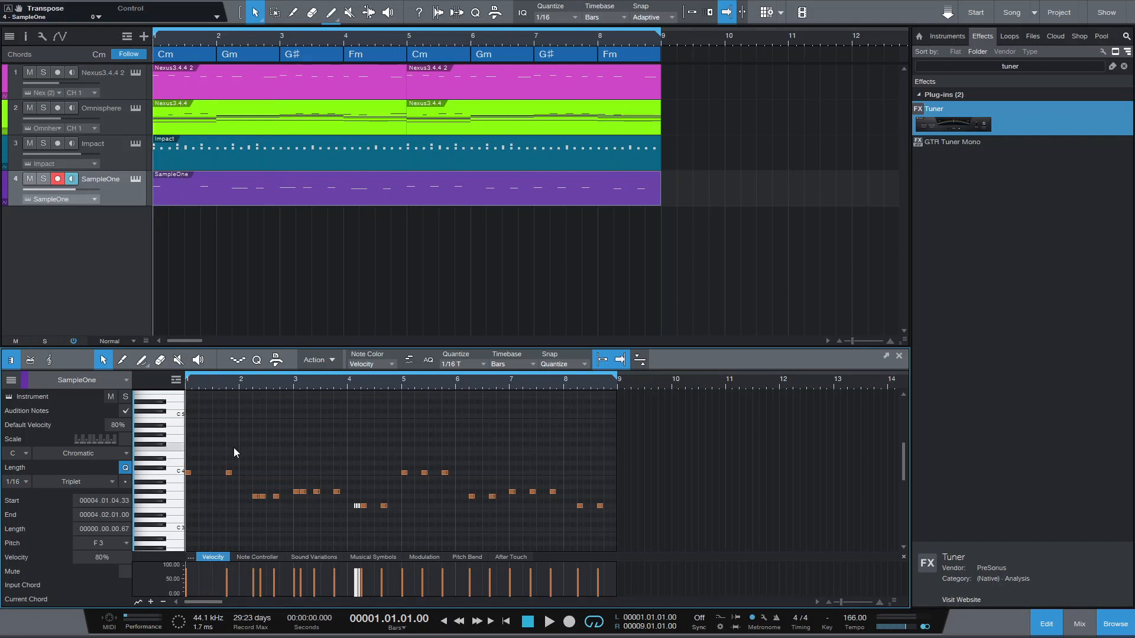
{"action": "left_click_drag", "start_coordinate": [228, 473], "coordinate": [231, 500]}
{"action": "left_click", "coordinate": [232, 481]}
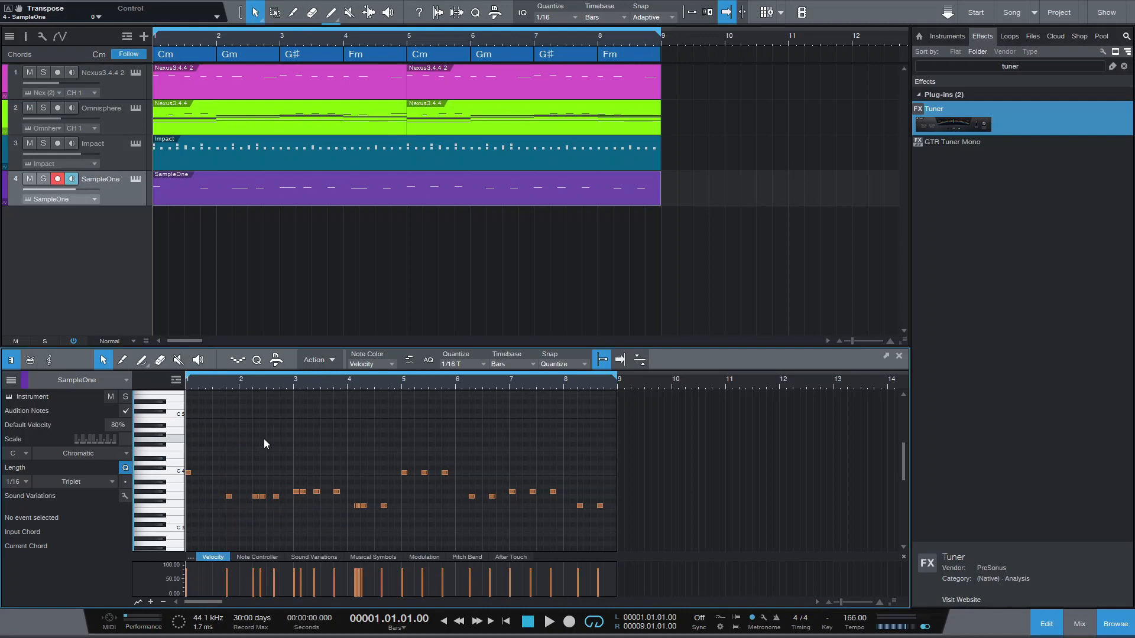
{"action": "key", "text": "space"}
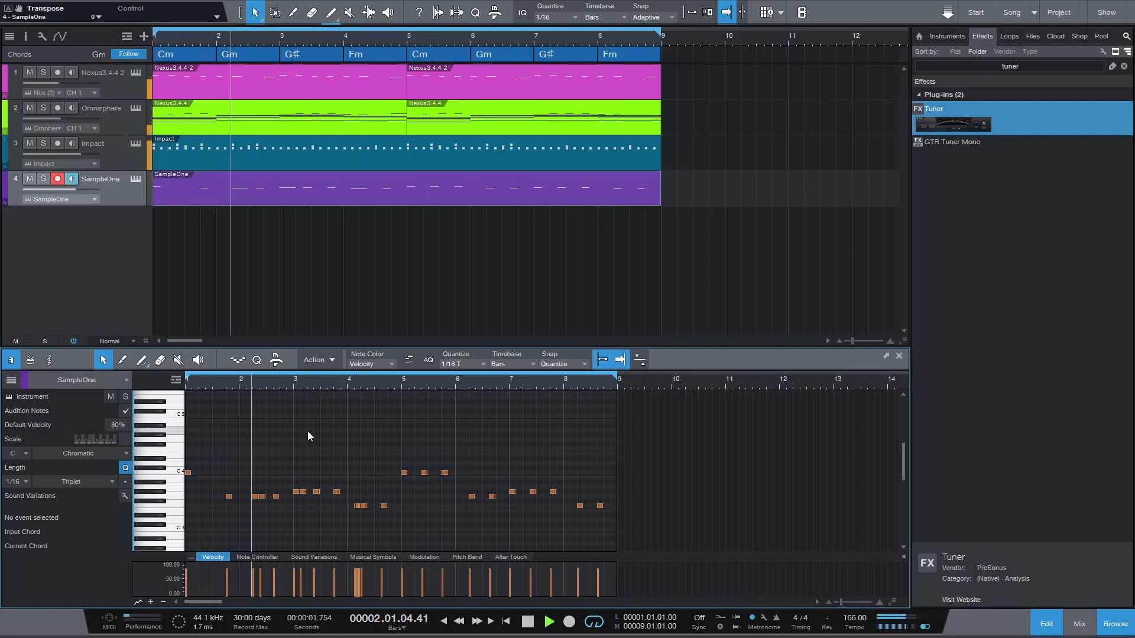
{"action": "key", "text": "space"}
- Raise the first G# 3 note in bar 3 to C 4 and play back the line
{"action": "key", "text": "space"}
{"action": "key", "text": "space"}
{"action": "left_click_drag", "start_coordinate": [297, 493], "coordinate": [296, 474]}
{"action": "key", "text": "space"}
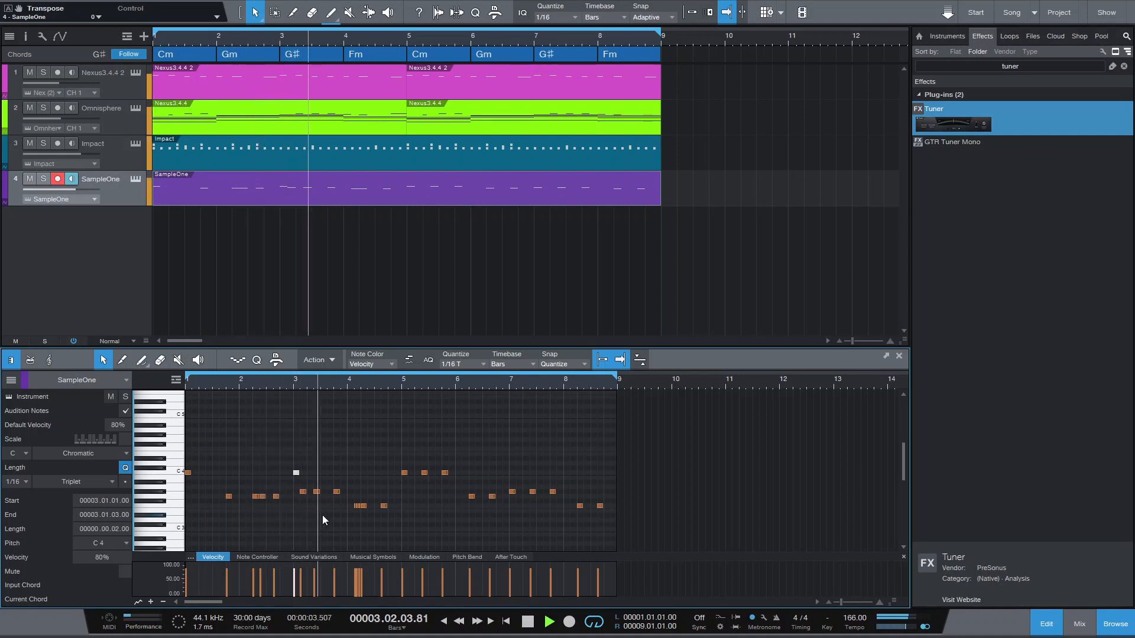
{"action": "key", "text": "space"}
- Set quantize back to 1/8, place an F 3 note after bar 4's repeated F 3 notes, and play from bar 3
{"action": "left_click", "coordinate": [370, 508]}
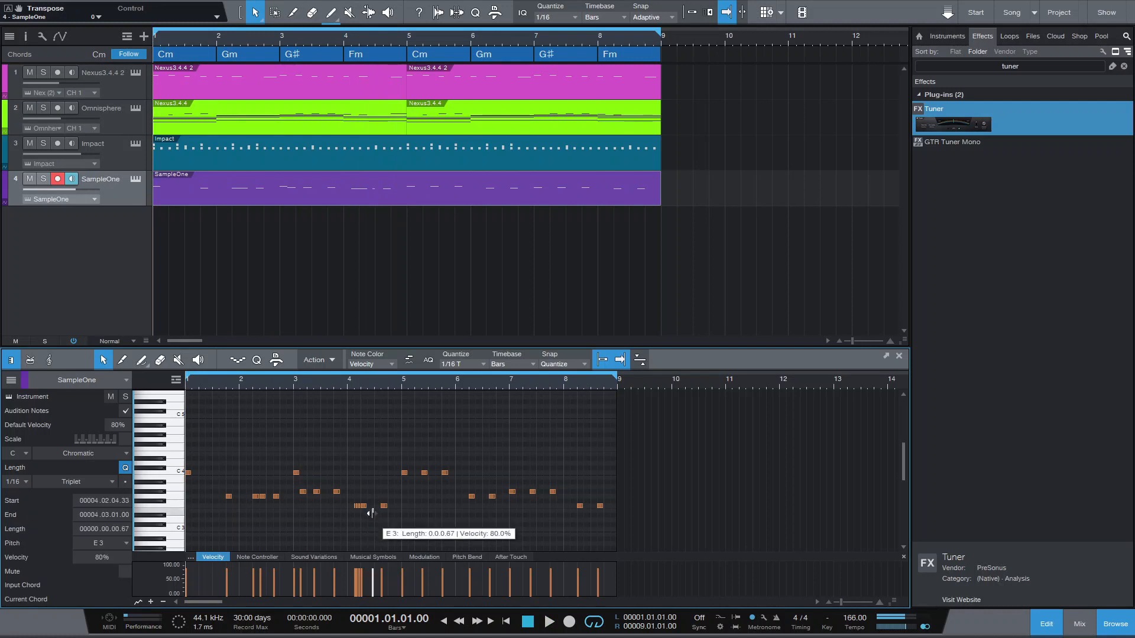
{"action": "left_click", "coordinate": [443, 365]}
{"action": "left_click", "coordinate": [517, 385]}
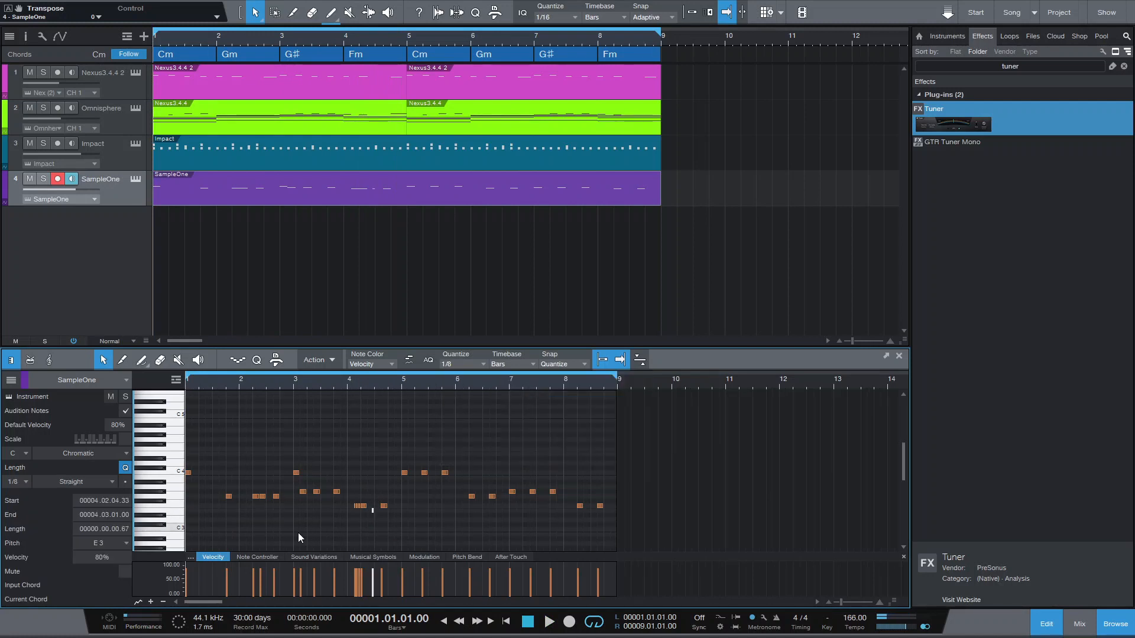
{"action": "key", "text": "Delete"}
{"action": "left_click", "coordinate": [370, 507]}
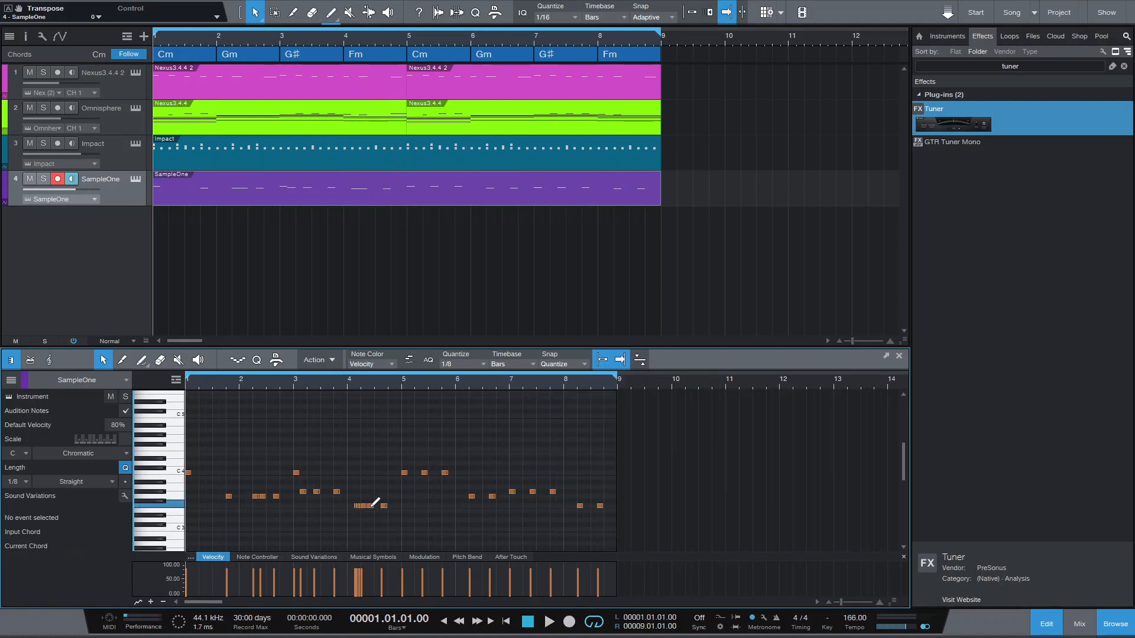
{"action": "left_click", "coordinate": [293, 388]}
{"action": "key", "text": "space"}
{"action": "key", "text": "space"}
- Lower the last G# 3 note in bar 3 to F 3 and play back from bar 3
{"action": "left_click_drag", "start_coordinate": [336, 492], "coordinate": [337, 507]}
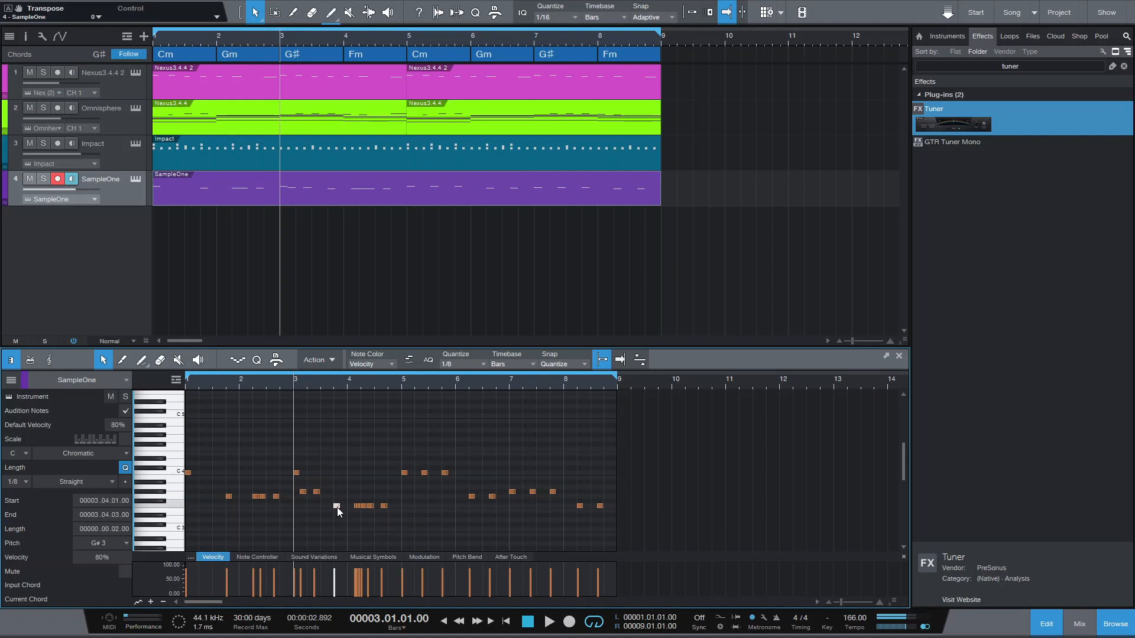
{"action": "key", "text": "space"}
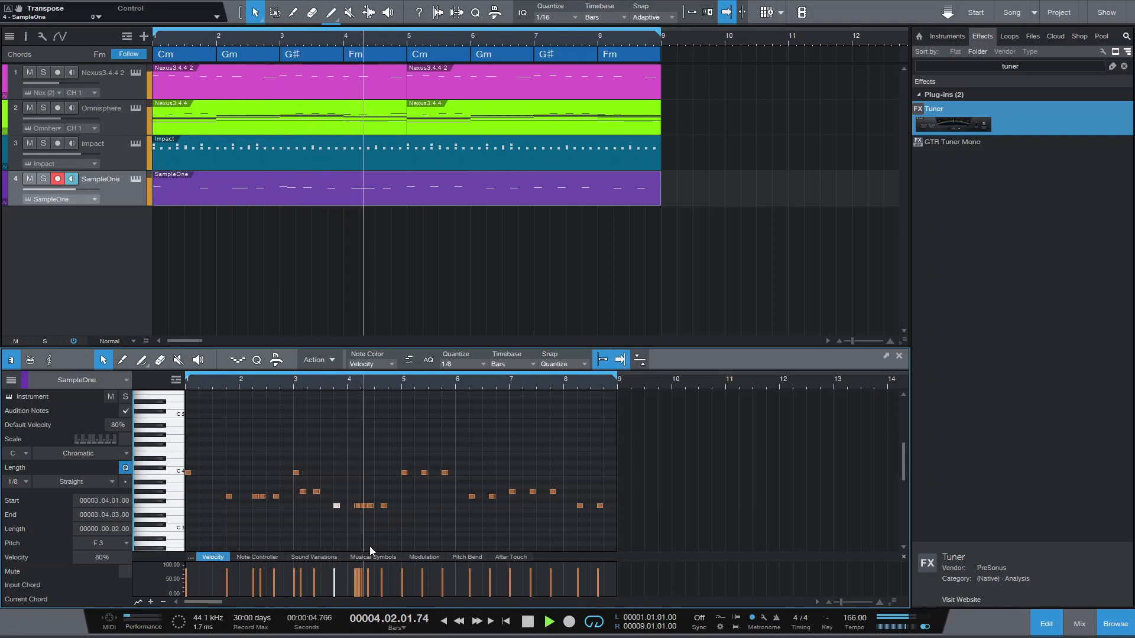
{"action": "key", "text": "space"}
- Play back the duplicated second half from bar 5 and again from bar 6 to find where to vary it
{"action": "left_click_drag", "start_coordinate": [428, 383], "coordinate": [541, 547]}
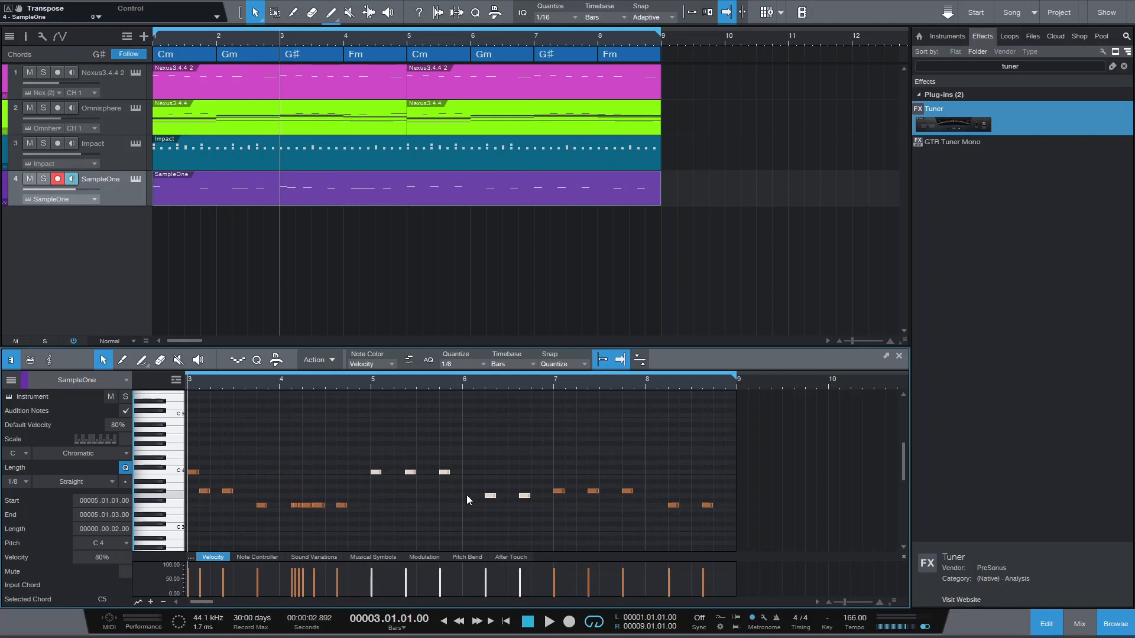
{"action": "left_click", "coordinate": [367, 381]}
{"action": "key", "text": "space"}
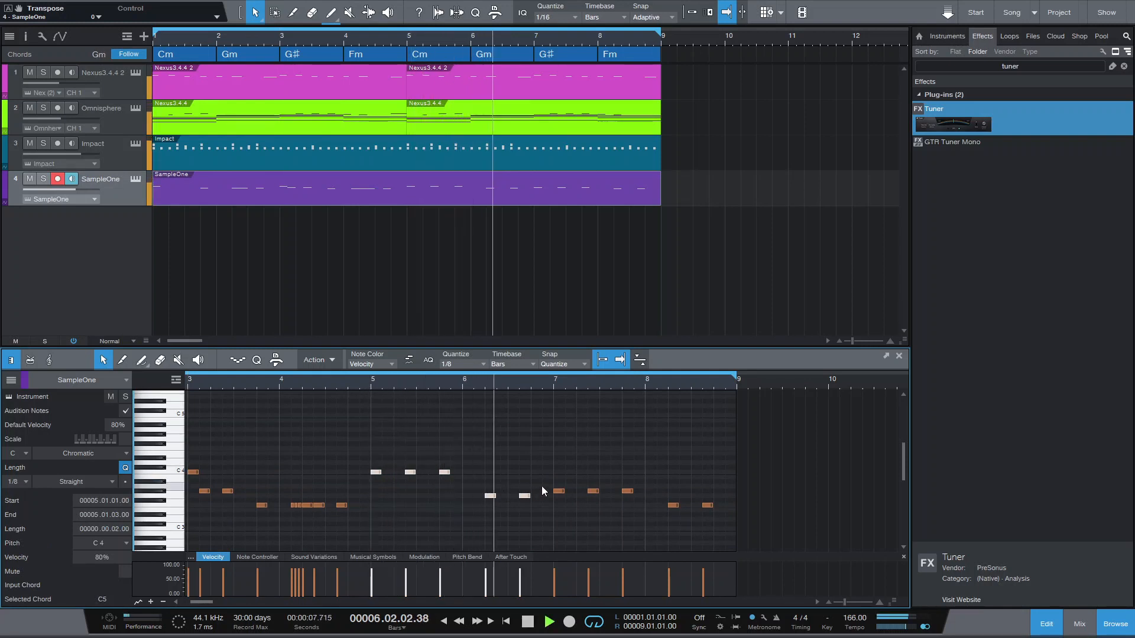
{"action": "key", "text": "space"}
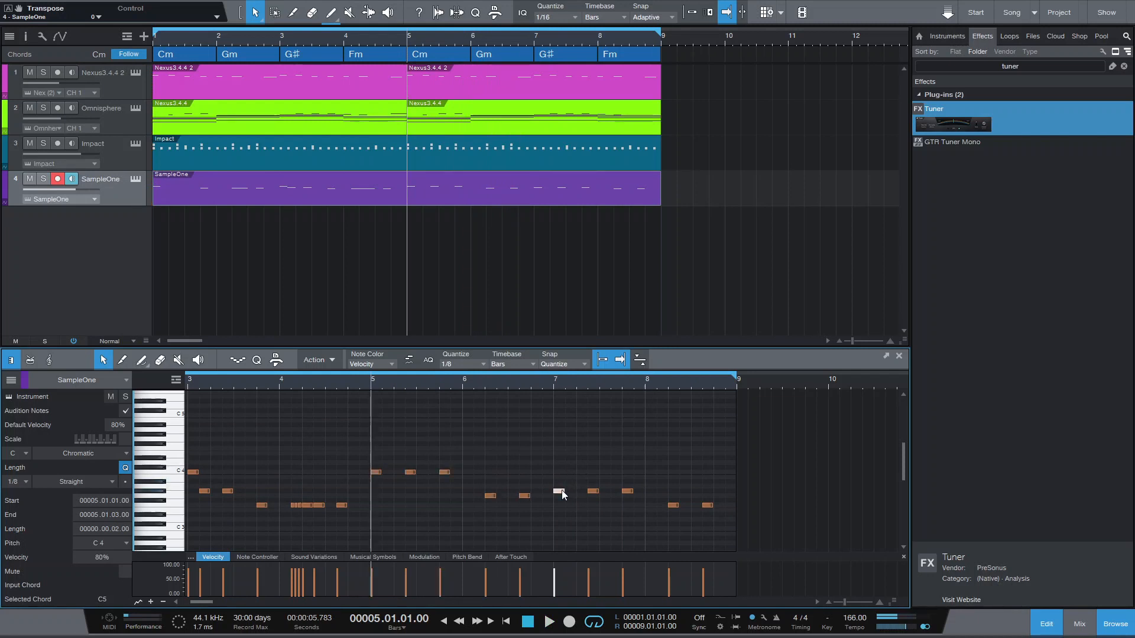
{"action": "left_click", "coordinate": [553, 383]}
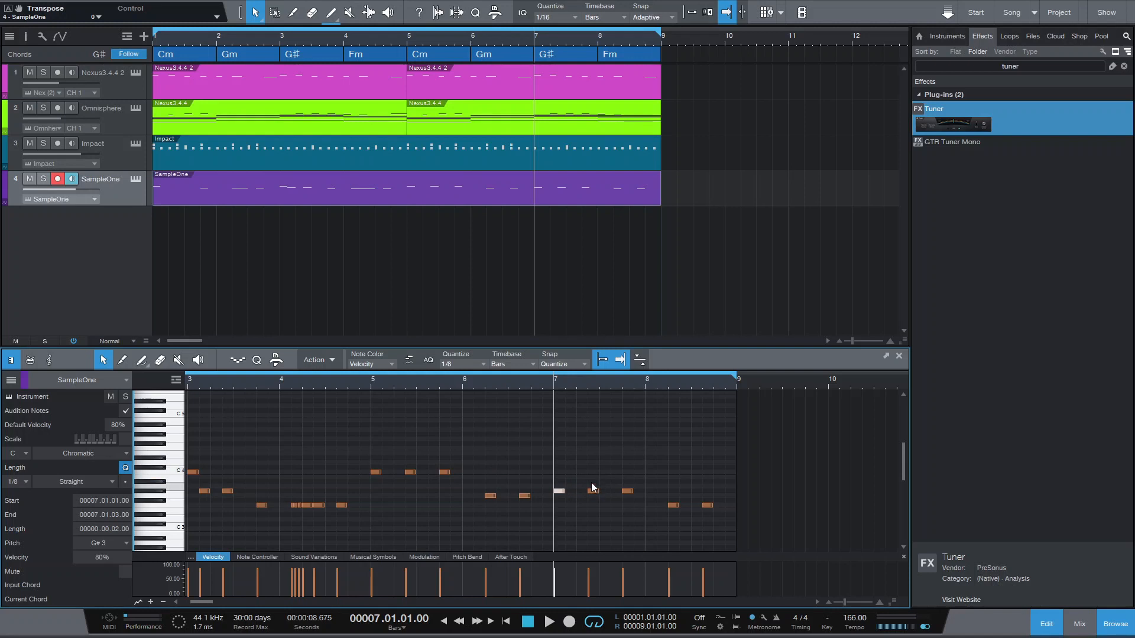
{"action": "left_click", "coordinate": [466, 381]}
{"action": "key", "text": "space"}
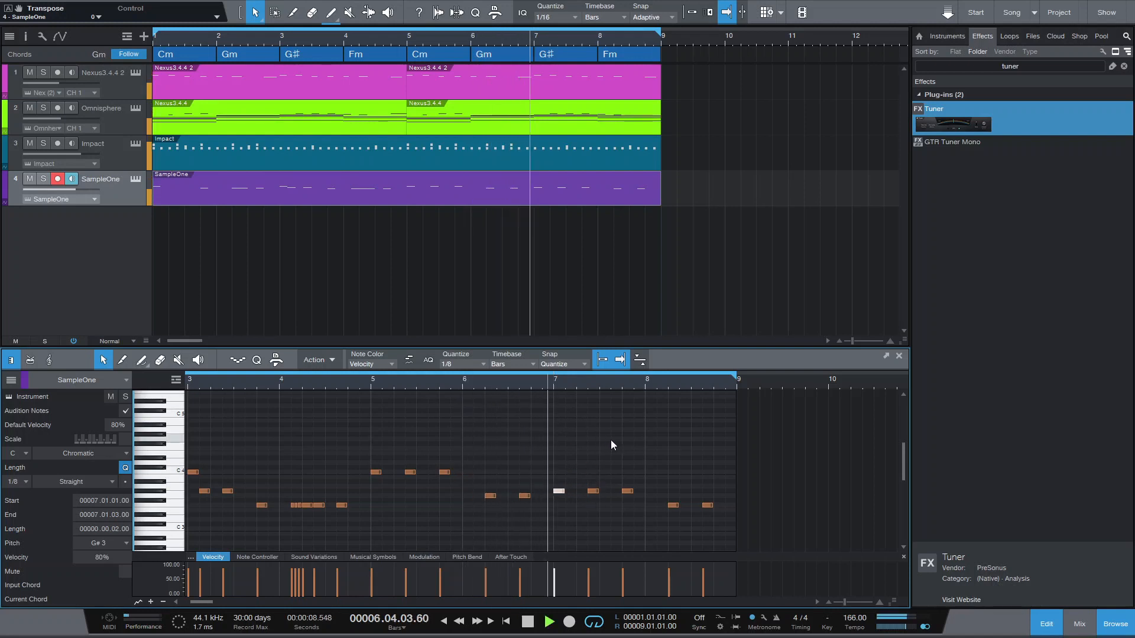
{"action": "key", "text": "space"}
- Add a G 4 note on beat 3 of bar 7 and play back from bar 6
{"action": "left_click", "coordinate": [593, 491]}
{"action": "double_click", "coordinate": [603, 449]}
{"action": "mouse_move", "coordinate": [603, 450]}
{"action": "left_mouse_down"}
{"action": "mouse_move", "coordinate": [604, 464]}
{"action": "mouse_move", "coordinate": [611, 449]}
{"action": "left_mouse_up"}
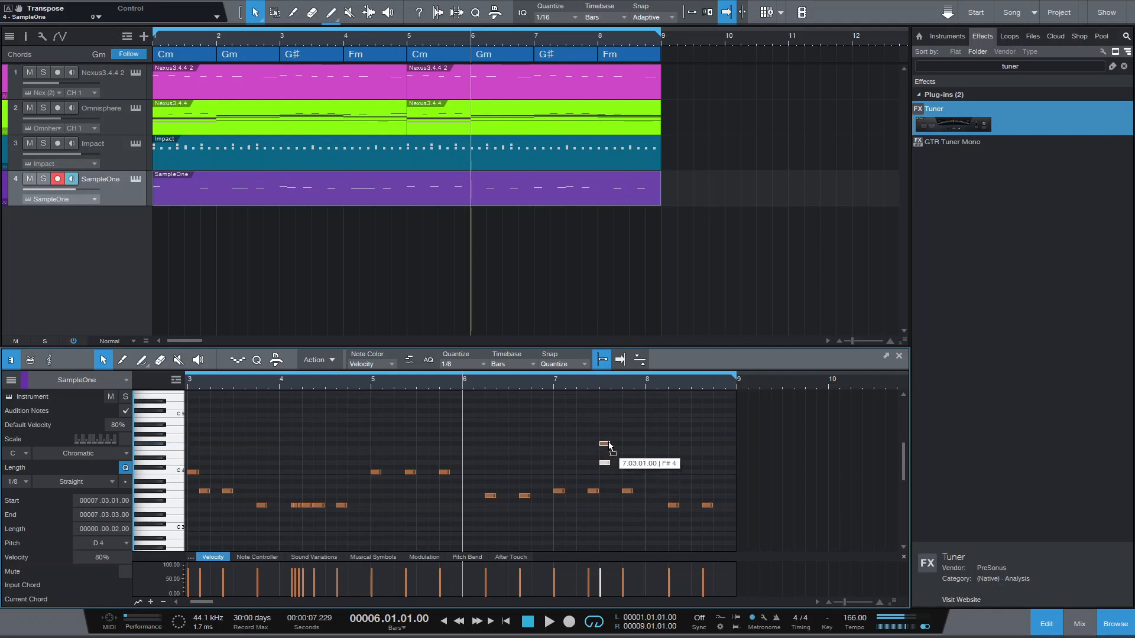
{"action": "key", "text": "f"}
{"action": "key", "text": "space"}
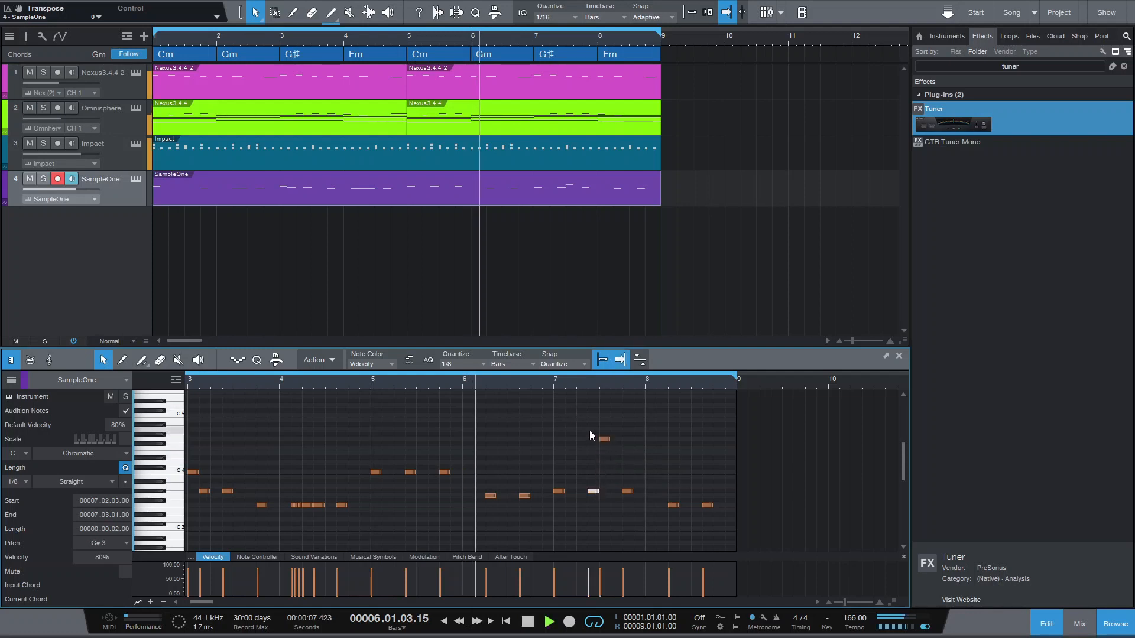
{"action": "key", "text": "space"}
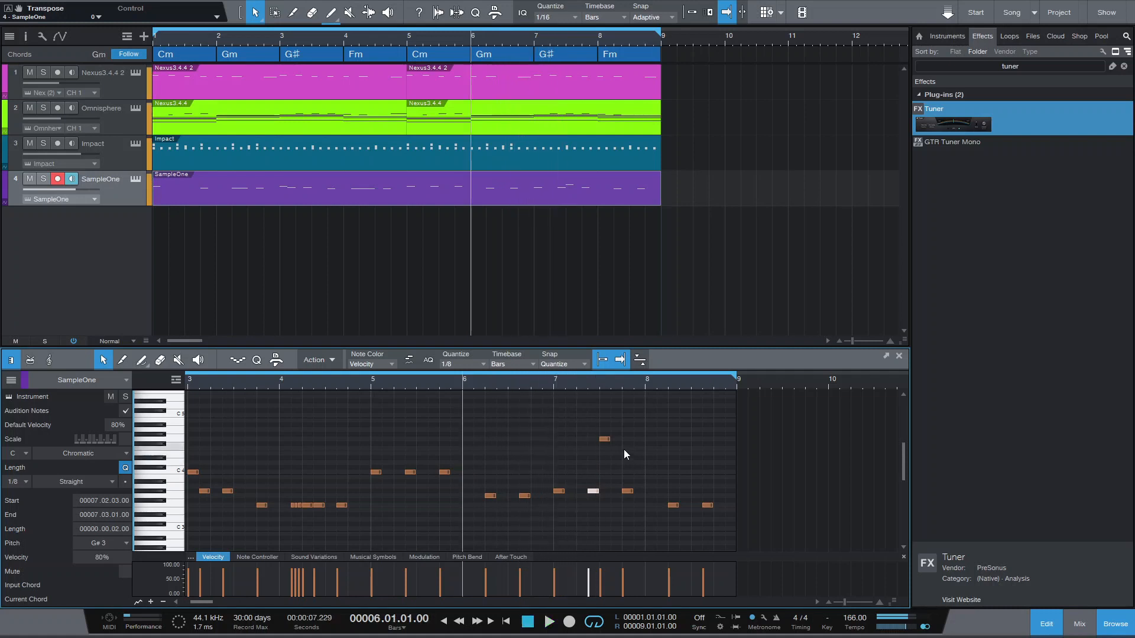
- Add descending F 4 and D# 4 notes after the G 4 in bar 7 and delete the G# 3 note on beat 4
{"action": "double_click", "coordinate": [615, 444]}
{"action": "left_click_drag", "start_coordinate": [616, 446], "coordinate": [615, 449]}
{"action": "key", "text": "f"}
{"action": "double_click", "coordinate": [627, 459]}
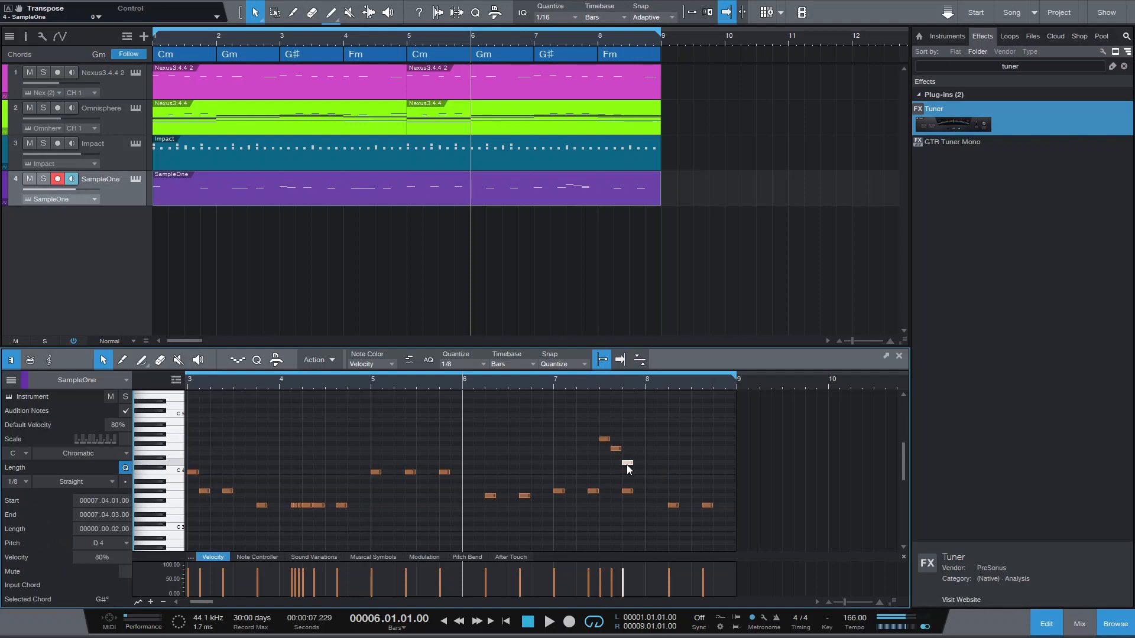
{"action": "left_click", "coordinate": [629, 492]}
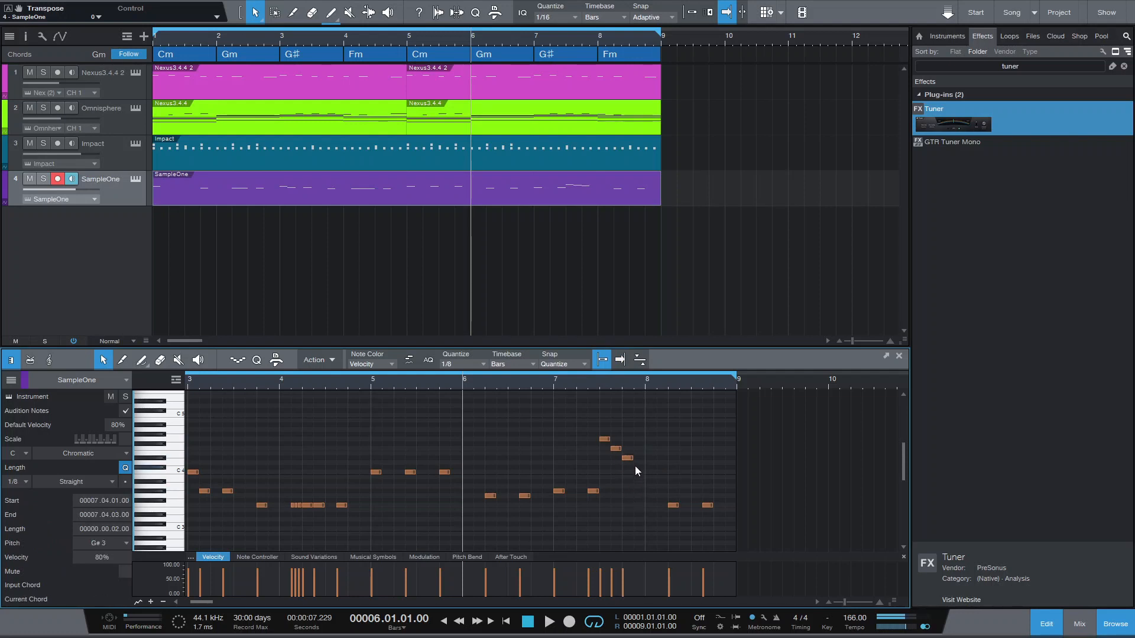
- Add a one-beat C 5 note from the end of bar 7 into bar 8 and play back from bar 6
{"action": "double_click", "coordinate": [637, 425]}
{"action": "left_click_drag", "start_coordinate": [637, 425], "coordinate": [658, 415]}
{"action": "key", "text": "space"}
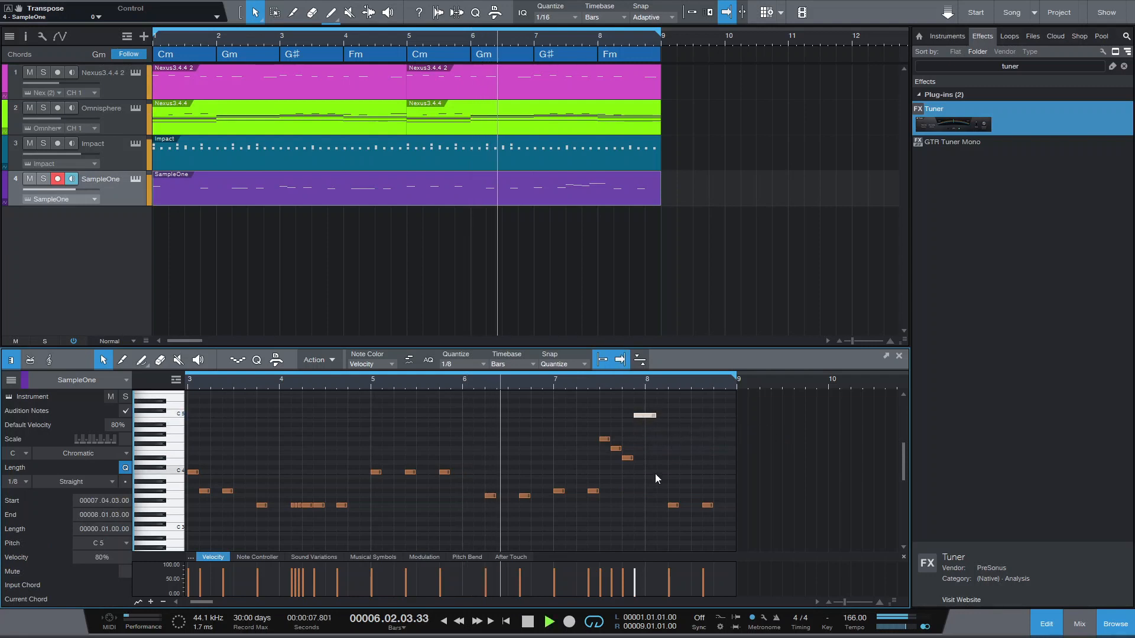
{"action": "key", "text": "space"}
- Raise and lengthen bar 8's first note to G# 4, add a G 4, move the last note to D 4, and play back
{"action": "left_click_drag", "start_coordinate": [673, 506], "coordinate": [700, 440]}
{"action": "double_click", "coordinate": [697, 435]}
{"action": "left_click_drag", "start_coordinate": [707, 505], "coordinate": [711, 465]}
{"action": "key", "text": "space"}
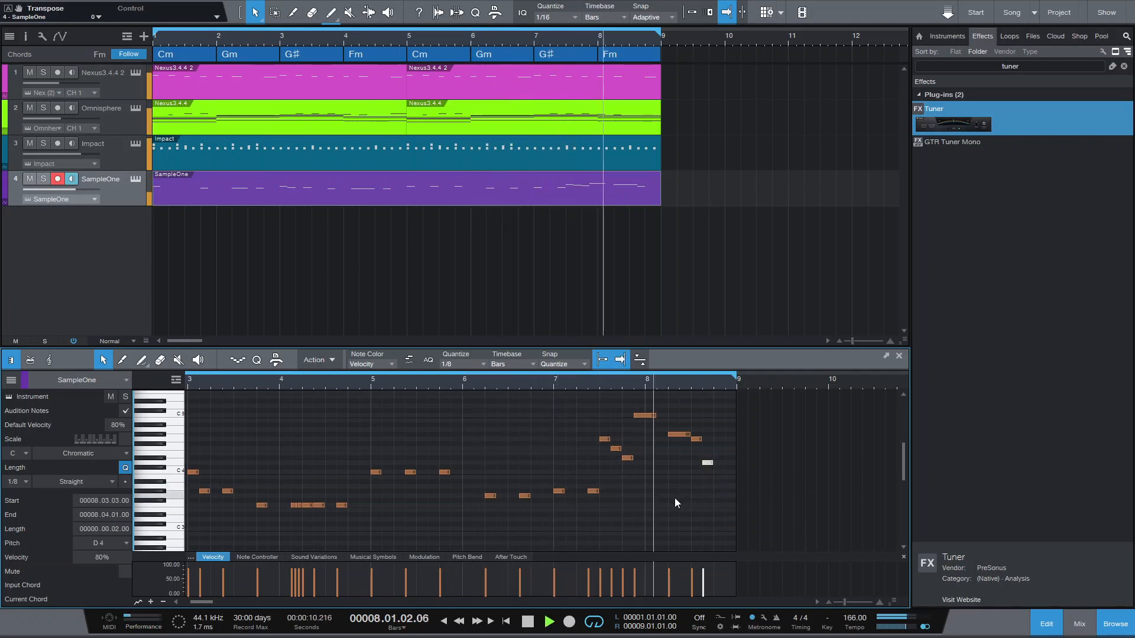
- Raise the last 808 note in bar 8 to D# 4 and play back from bar 6
{"action": "key", "text": "space"}
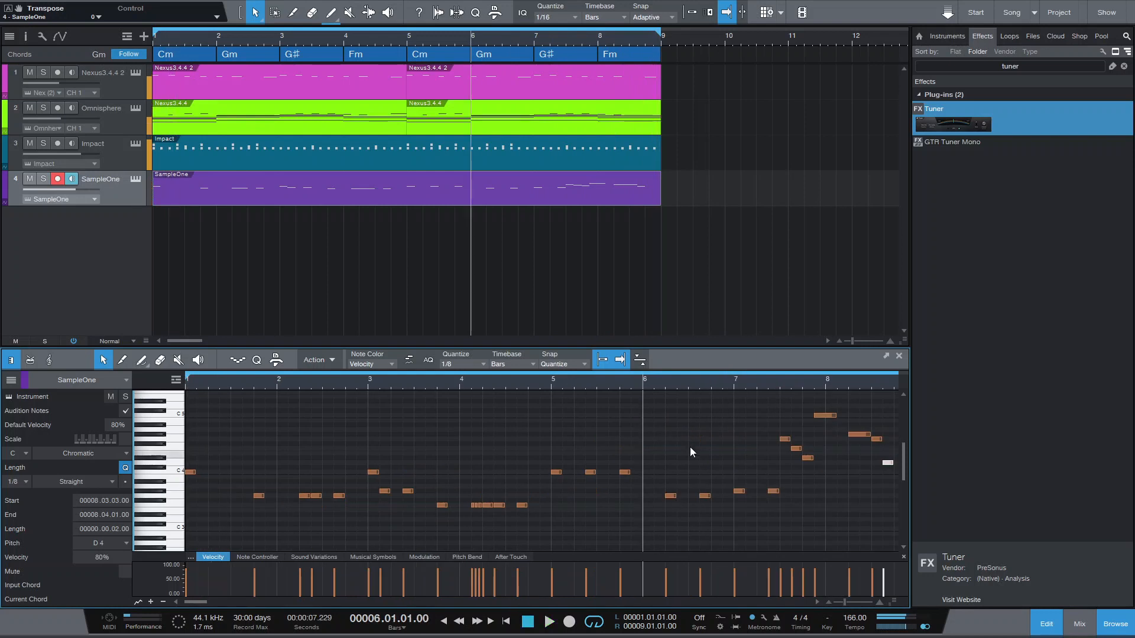
{"action": "scroll", "coordinate": [675, 378], "scroll_direction": "down", "scroll_amount": 5}
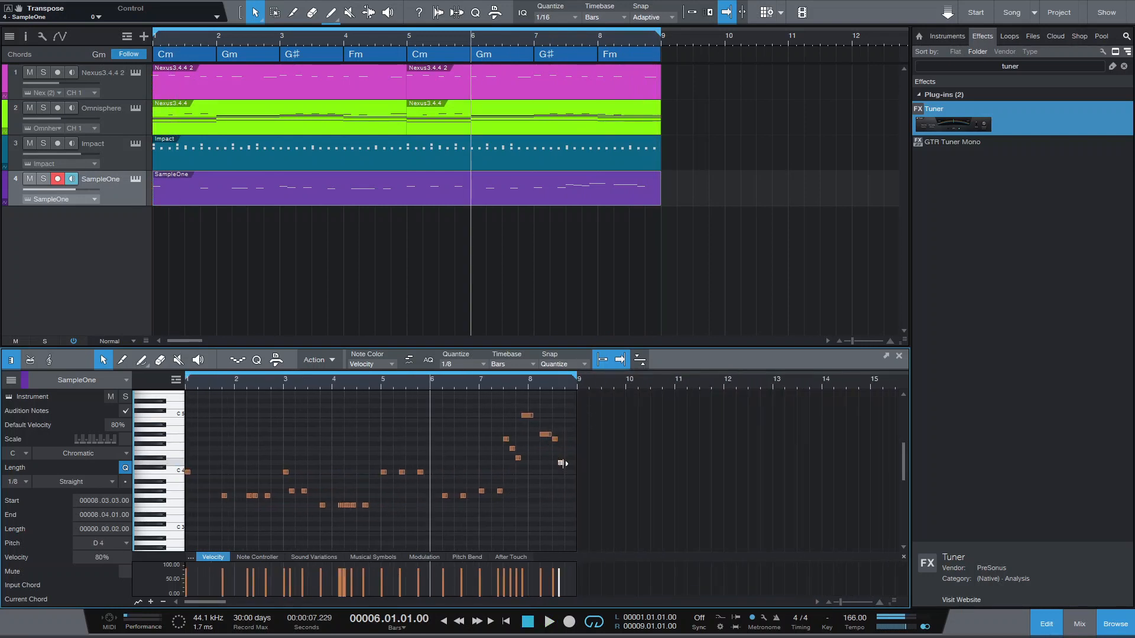
{"action": "left_click_drag", "start_coordinate": [562, 463], "coordinate": [563, 460]}
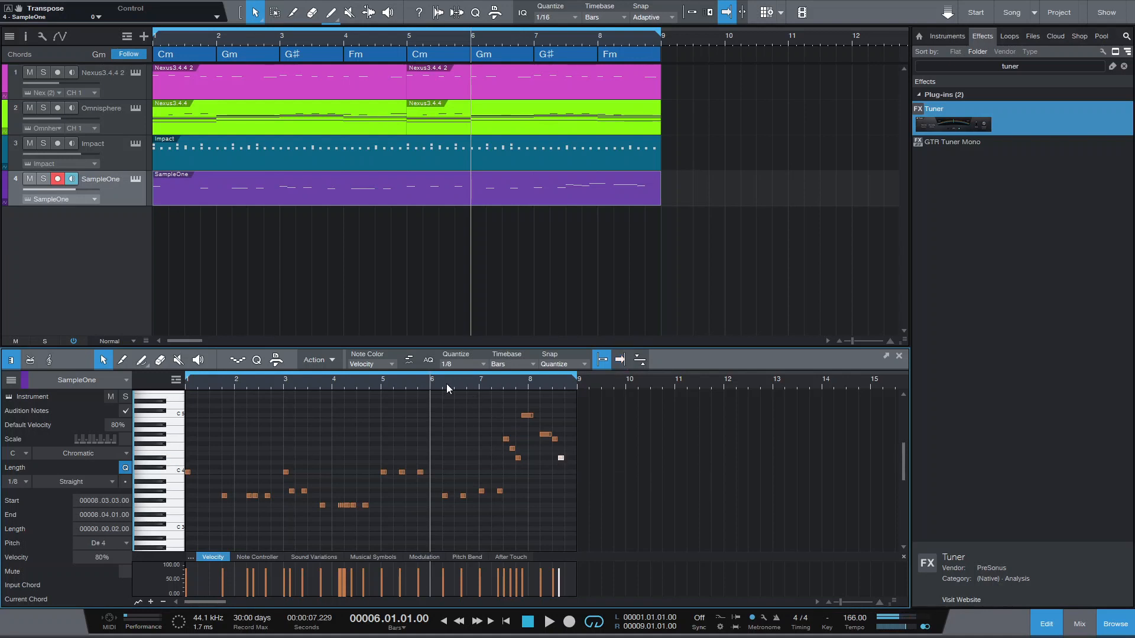
{"action": "key", "text": "space"}
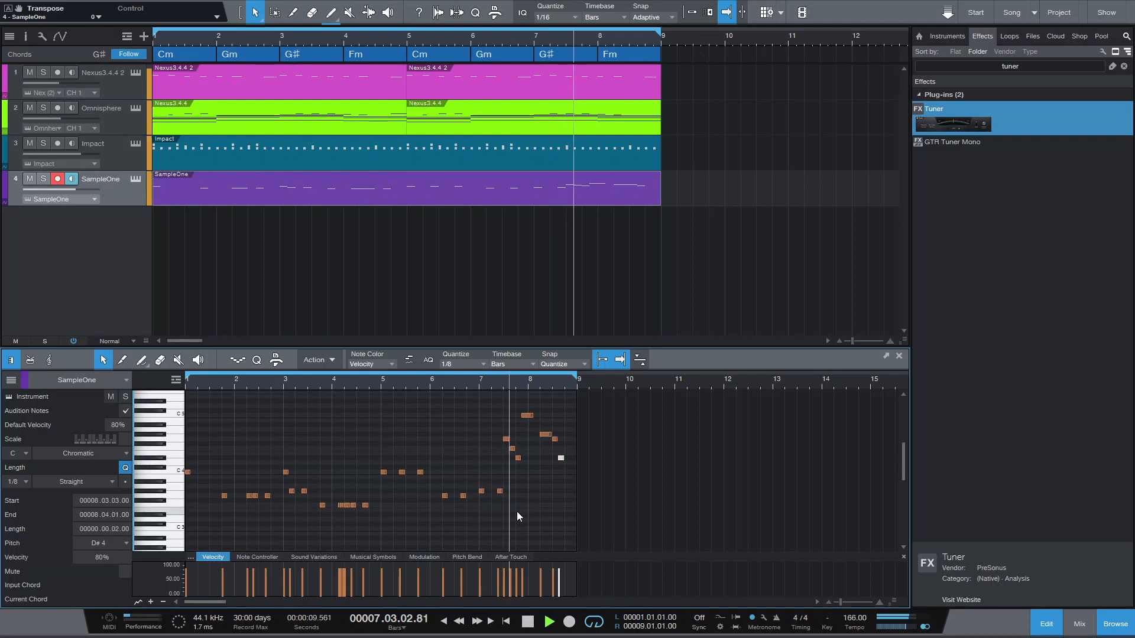
{"action": "key", "text": "space"}
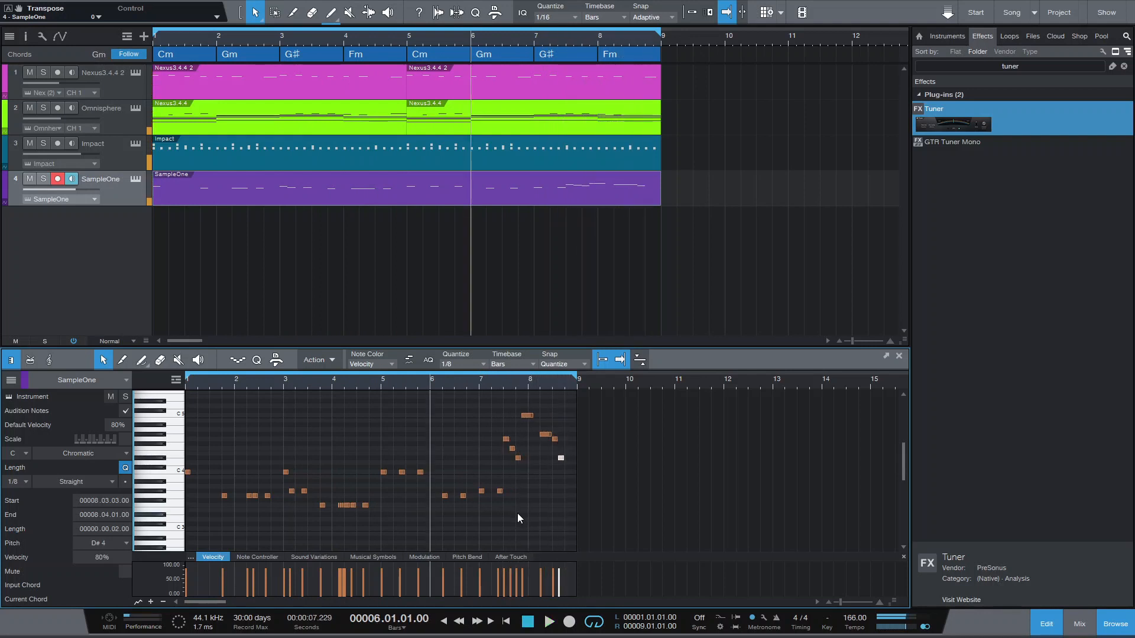
{"action": "left_click_drag", "start_coordinate": [322, 466], "coordinate": [330, 506]}
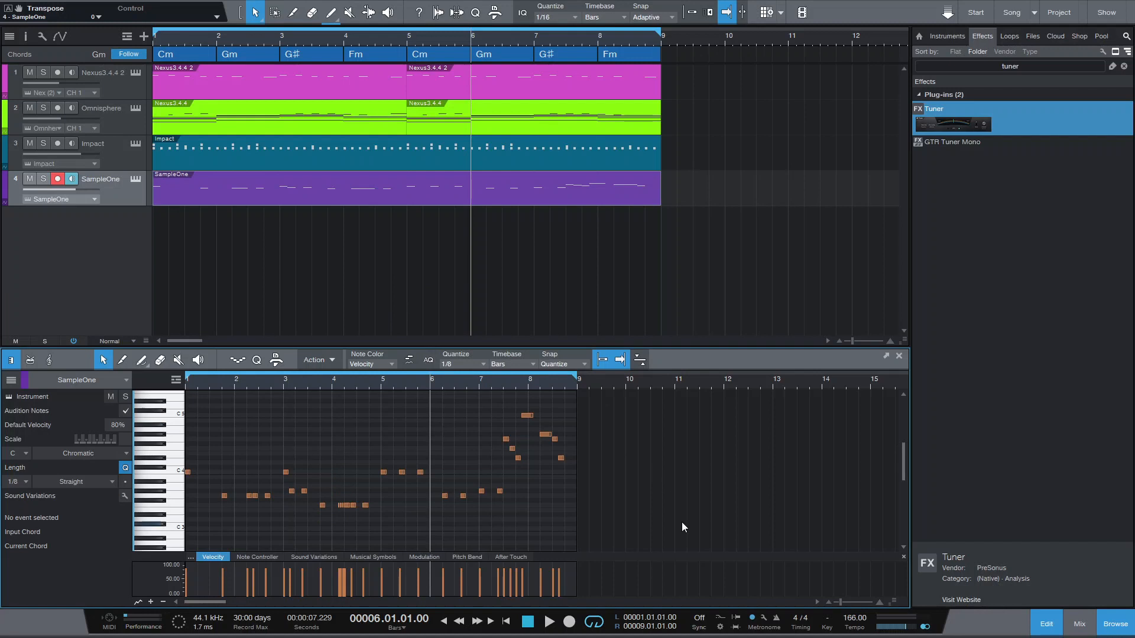
- In the Impact drum pattern, remove the kick on step 7 and add one on step 23, playing back from the start
{"action": "left_click", "coordinate": [534, 615]}
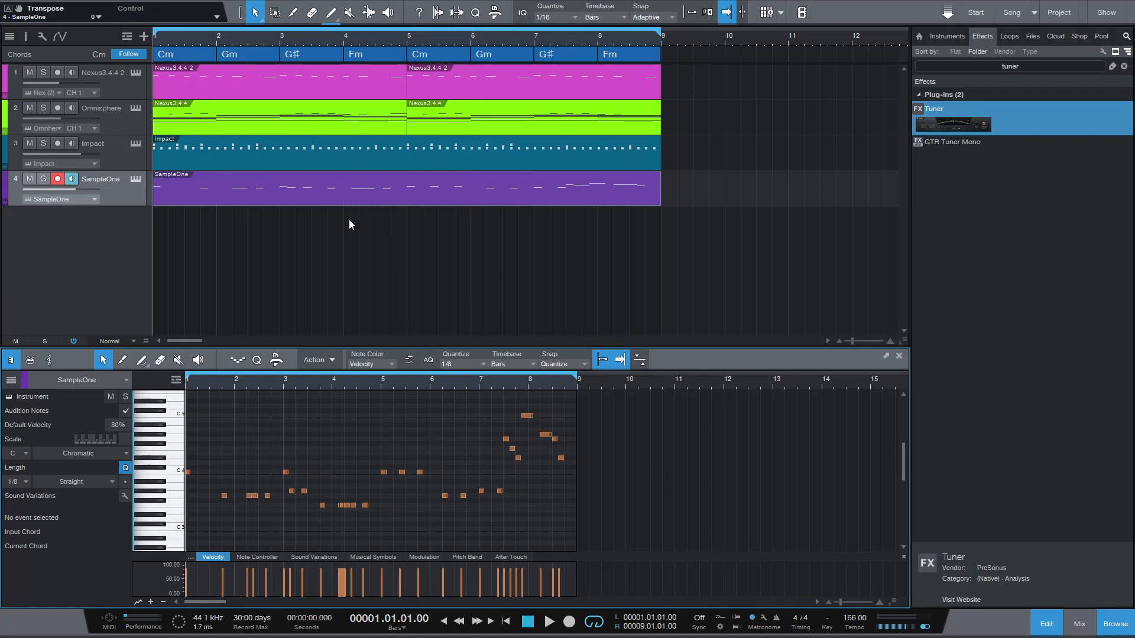
{"action": "left_click", "coordinate": [220, 164]}
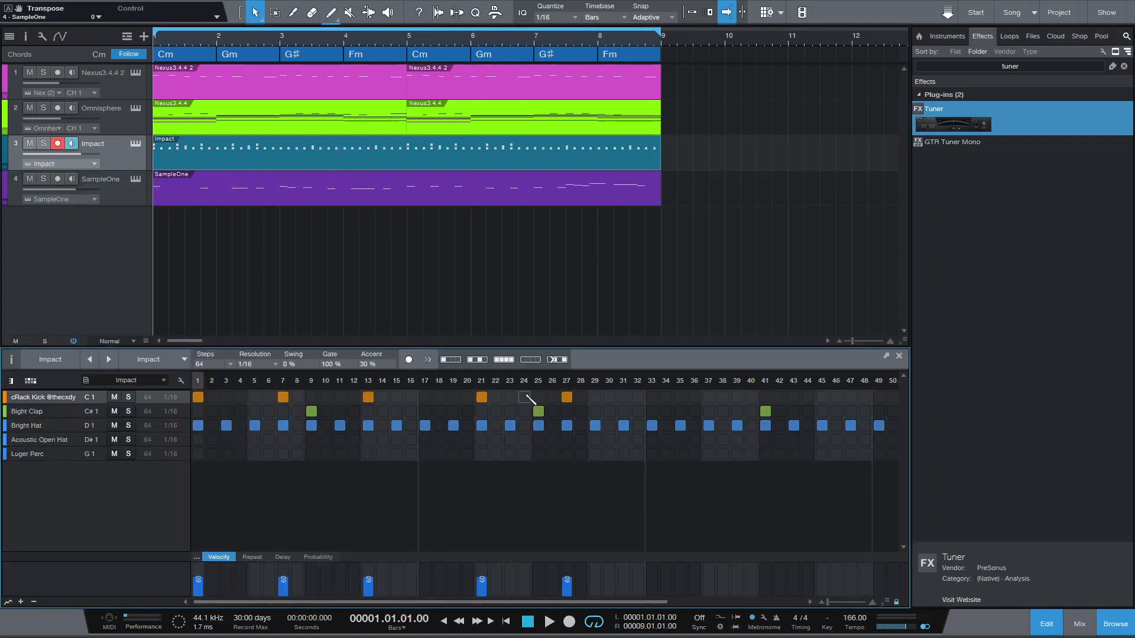
{"action": "key", "text": "space"}
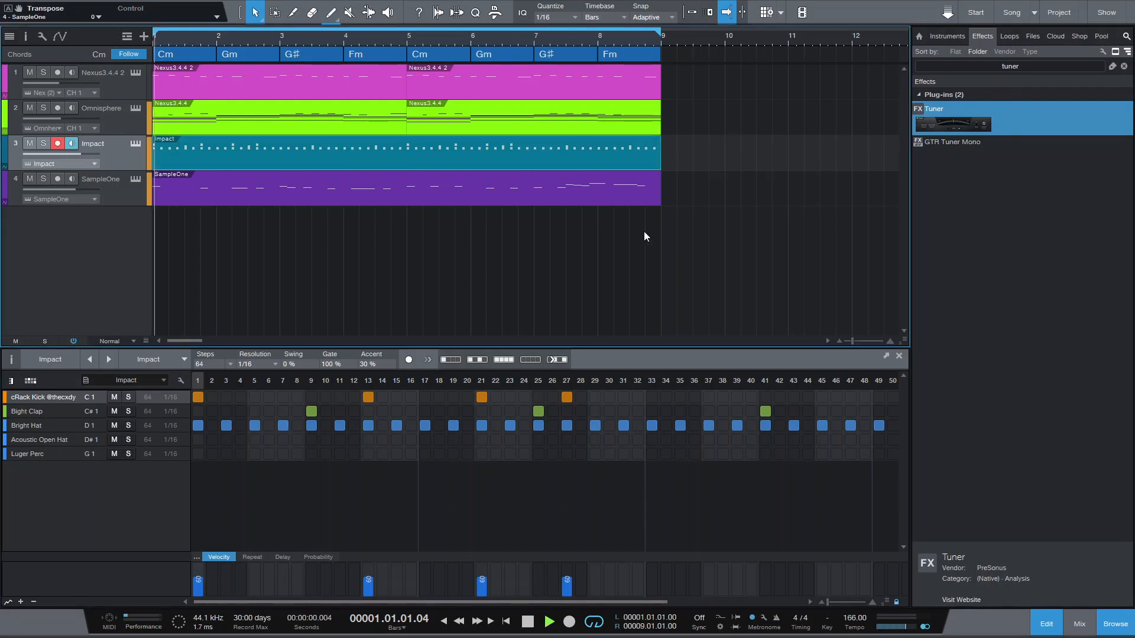
{"action": "key", "text": "space"}
{"action": "key", "text": "space"}
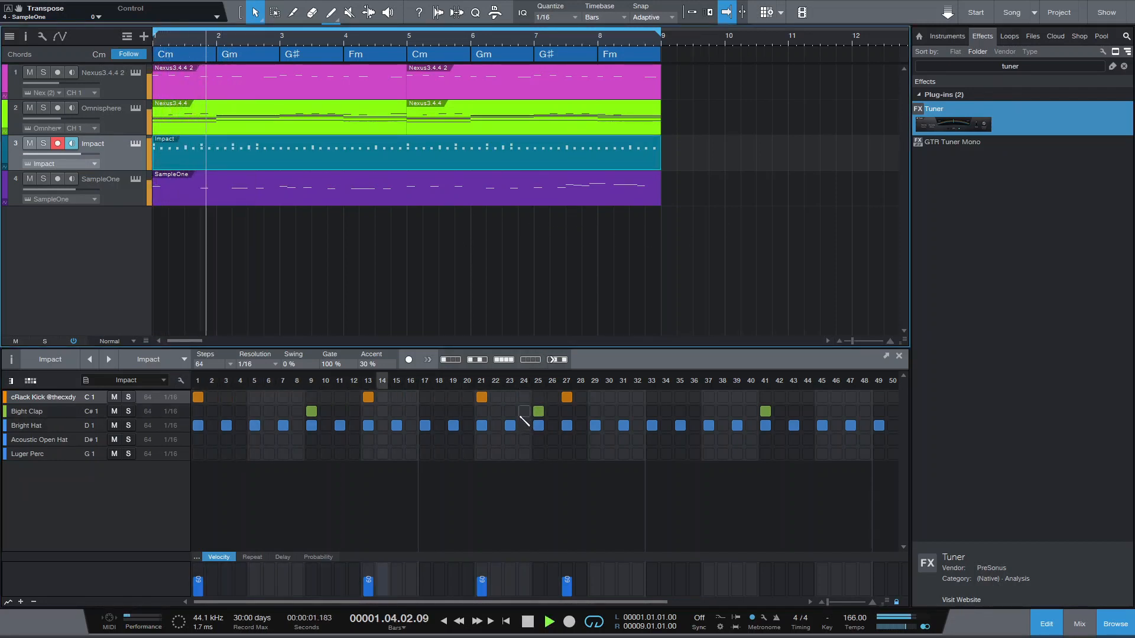
{"action": "left_click", "coordinate": [510, 397]}
{"action": "key", "text": "space"}
{"action": "key", "text": "space"}
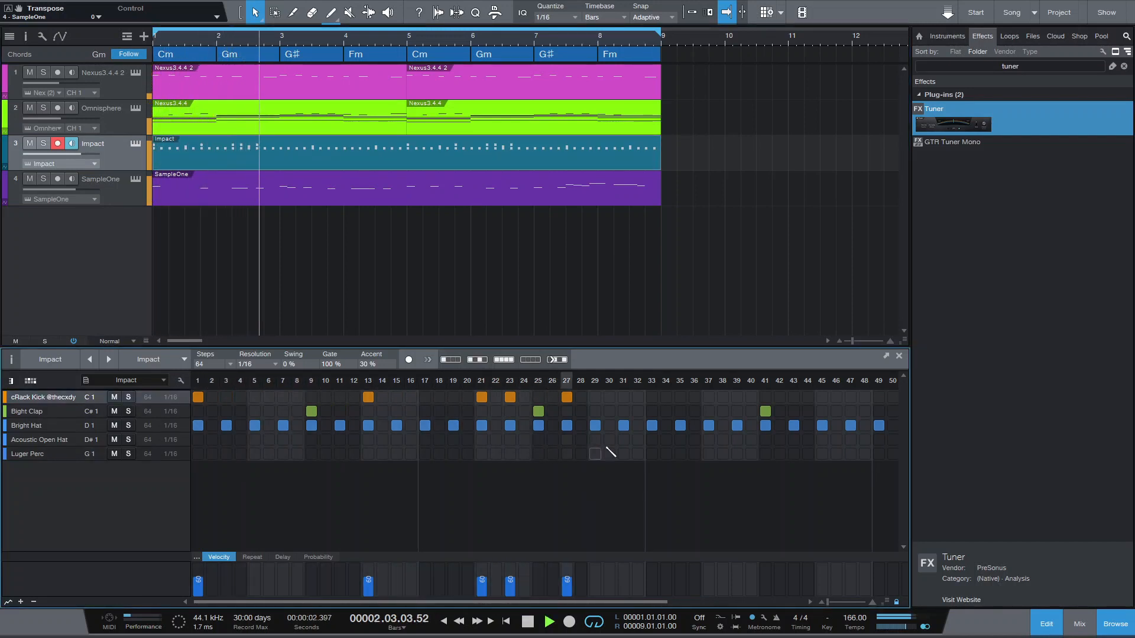
- Add kicks on steps 33, 39 and 45 of the Impact pattern, auditioning from bar 3
{"action": "key", "text": "space"}
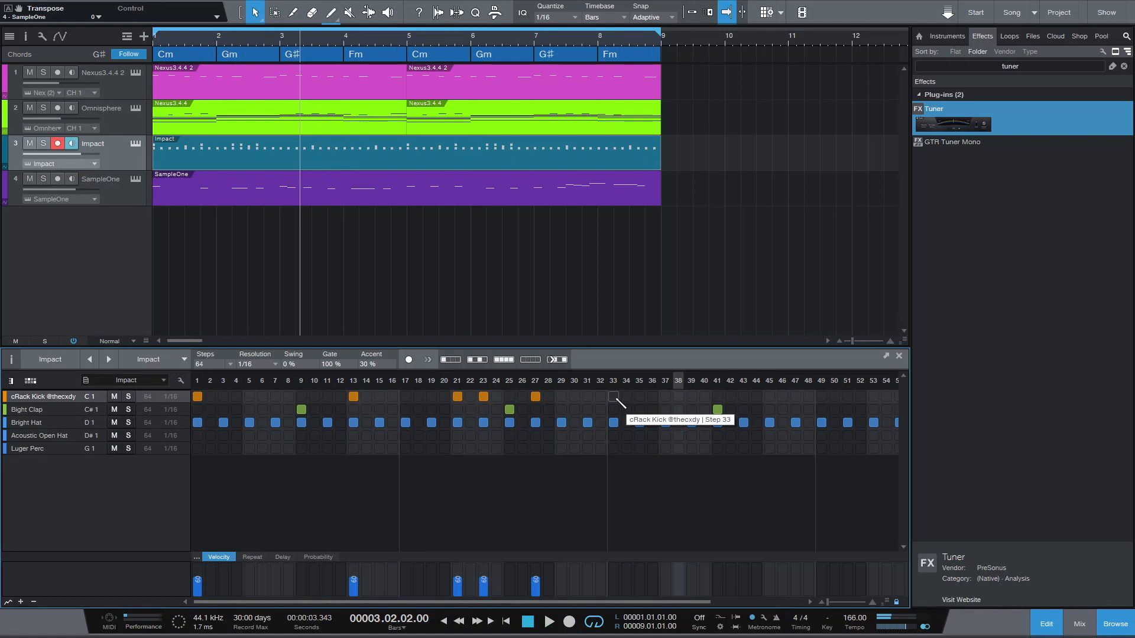
{"action": "left_click", "coordinate": [614, 396]}
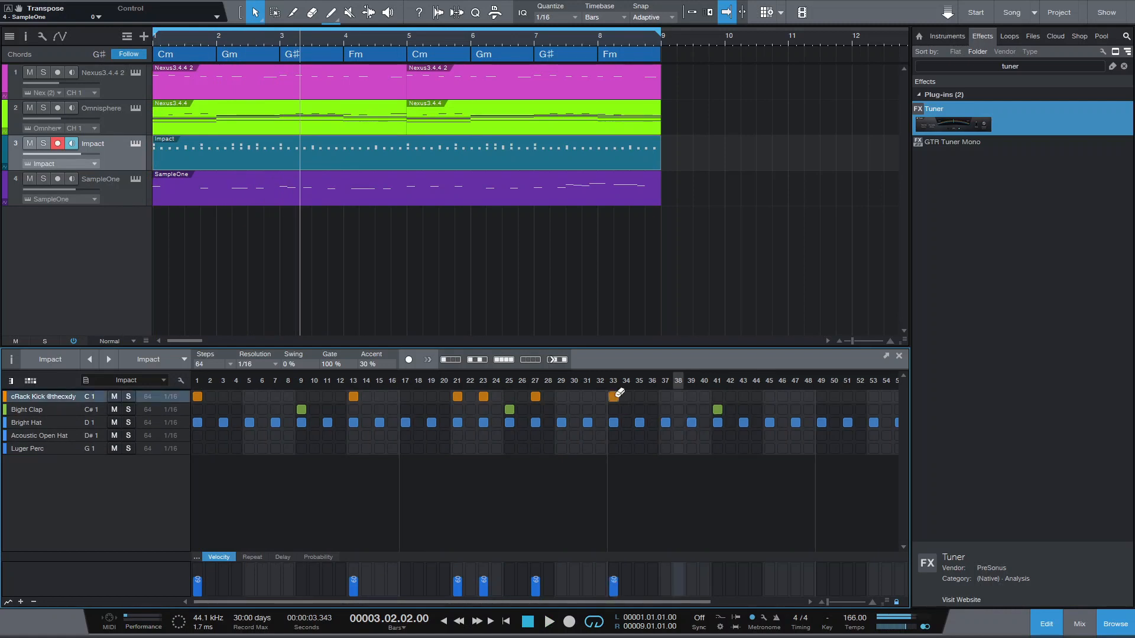
{"action": "key", "text": "space"}
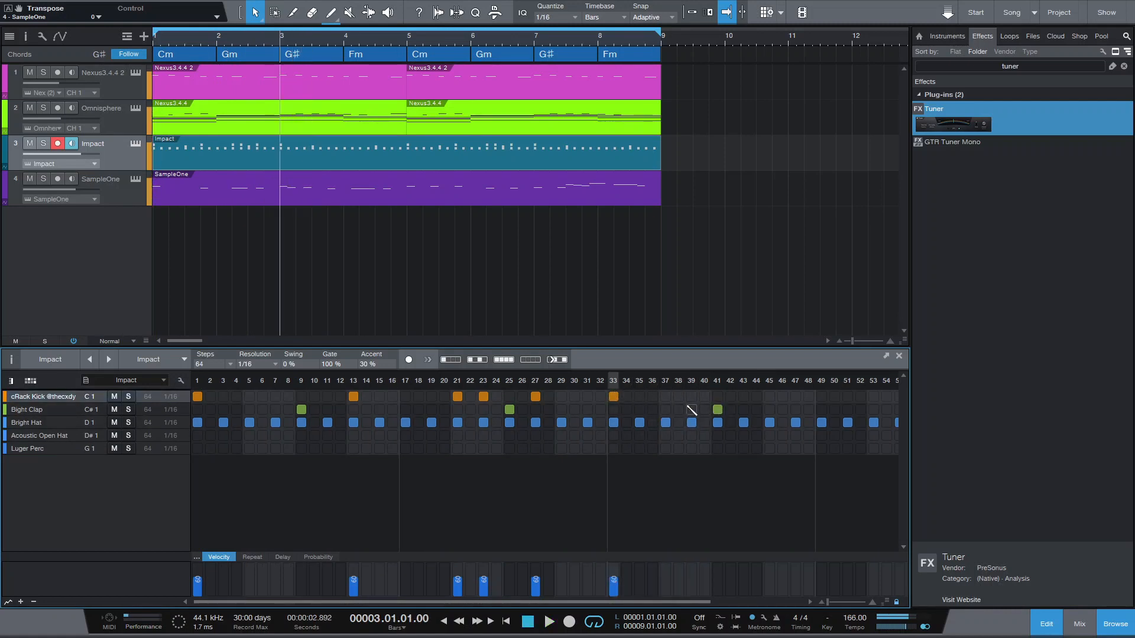
{"action": "key", "text": "space"}
{"action": "left_click", "coordinate": [692, 397]}
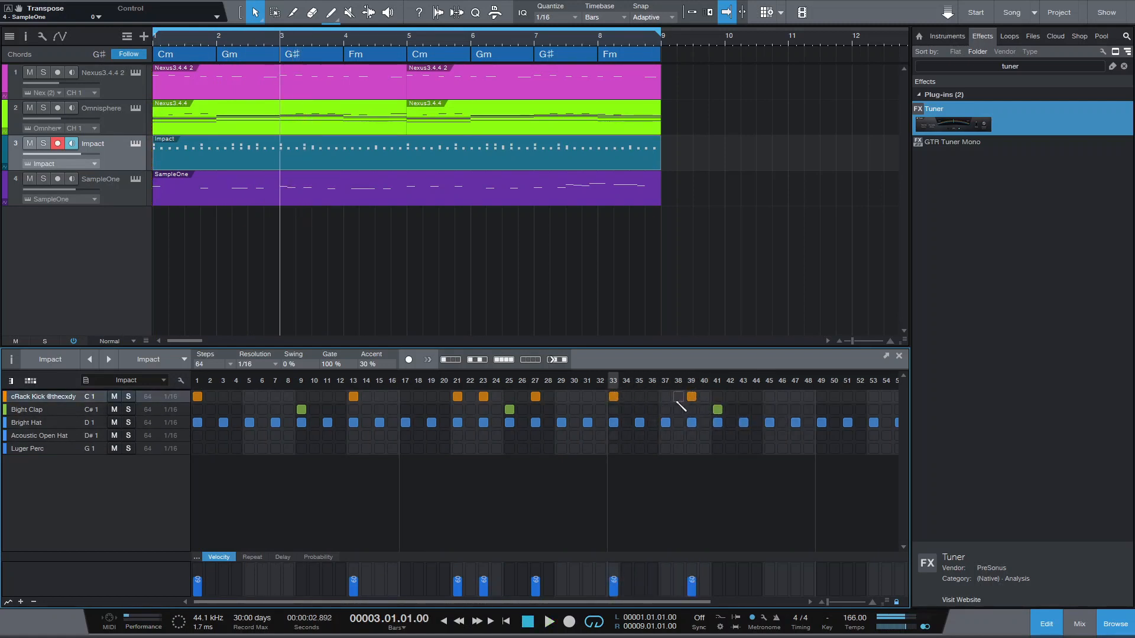
{"action": "key", "text": "space"}
- Hide the browser so the pattern shows all 64 steps, and play back from bar 3
{"action": "key", "text": "space"}
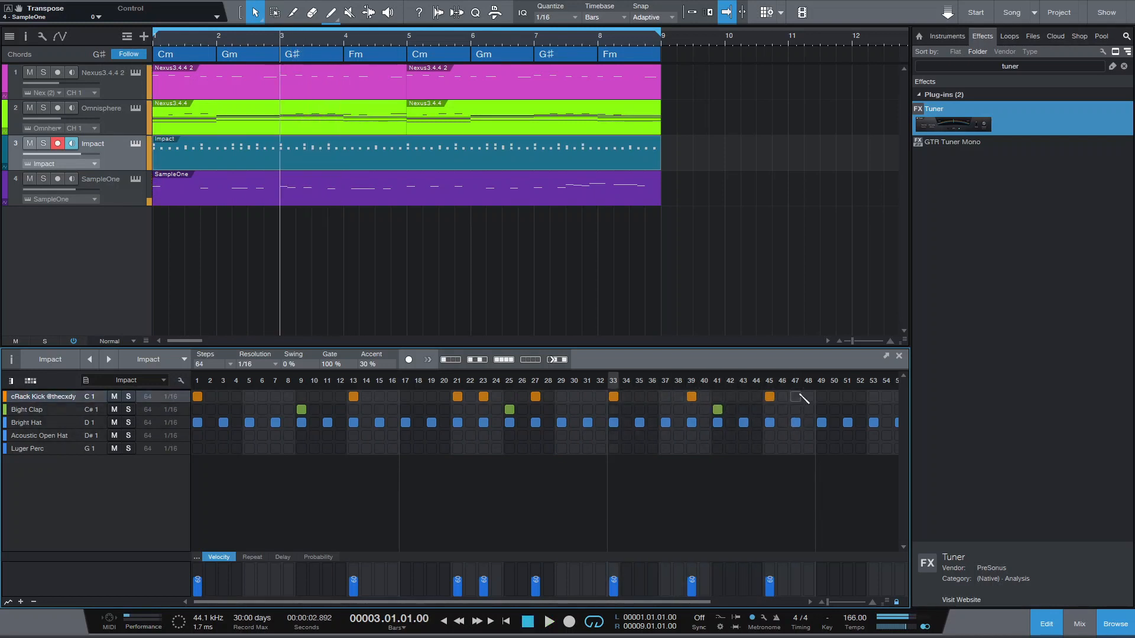
{"action": "left_click_drag", "start_coordinate": [781, 375], "coordinate": [607, 354]}
{"action": "key", "text": "space"}
{"action": "key", "text": "space"}
{"action": "left_click", "coordinate": [1116, 627]}
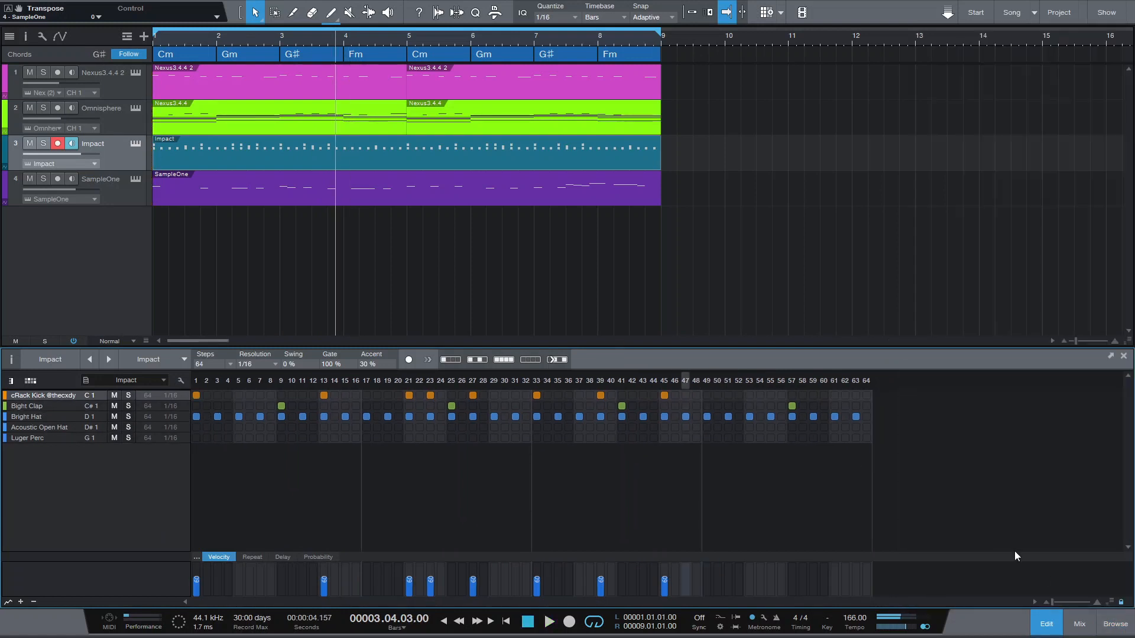
{"action": "key", "text": "space"}
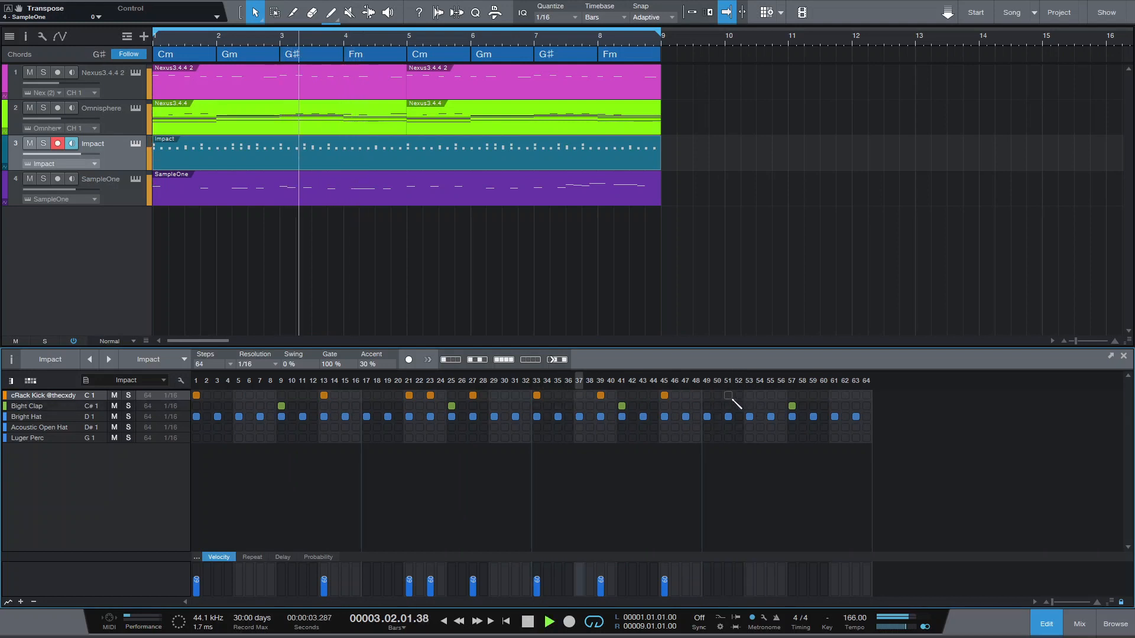
- Add kicks on steps 53 and 59, dropping a trial kick on step 51, and play back from bar 3
{"action": "left_click", "coordinate": [729, 395]}
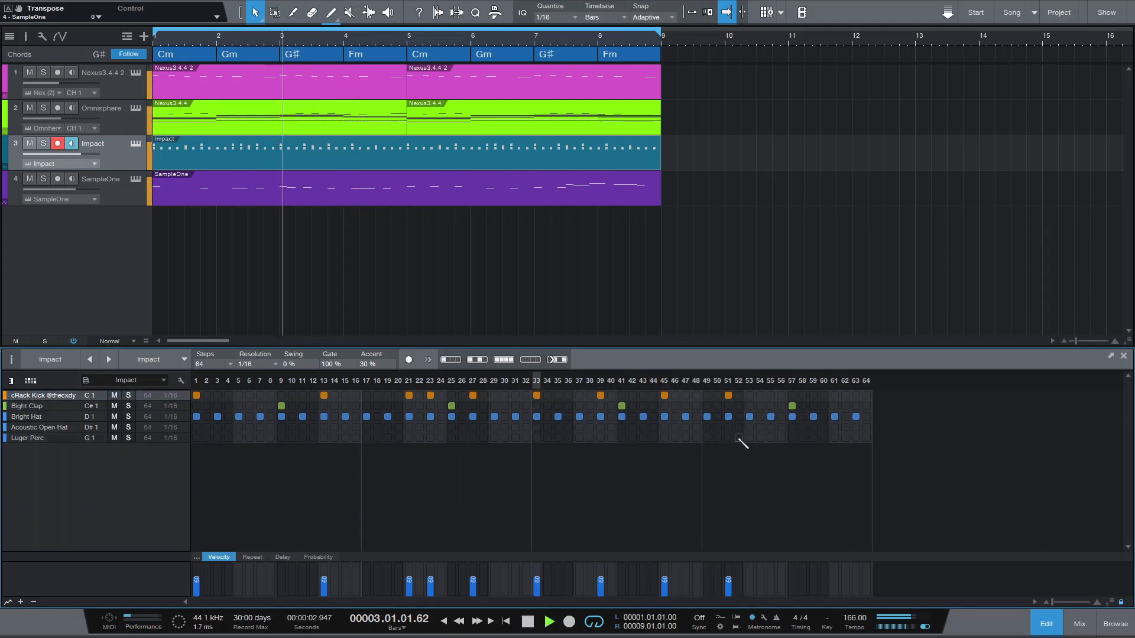
{"action": "key", "text": "space"}
{"action": "key", "text": "space"}
{"action": "left_click", "coordinate": [750, 395]}
{"action": "key", "text": "space"}
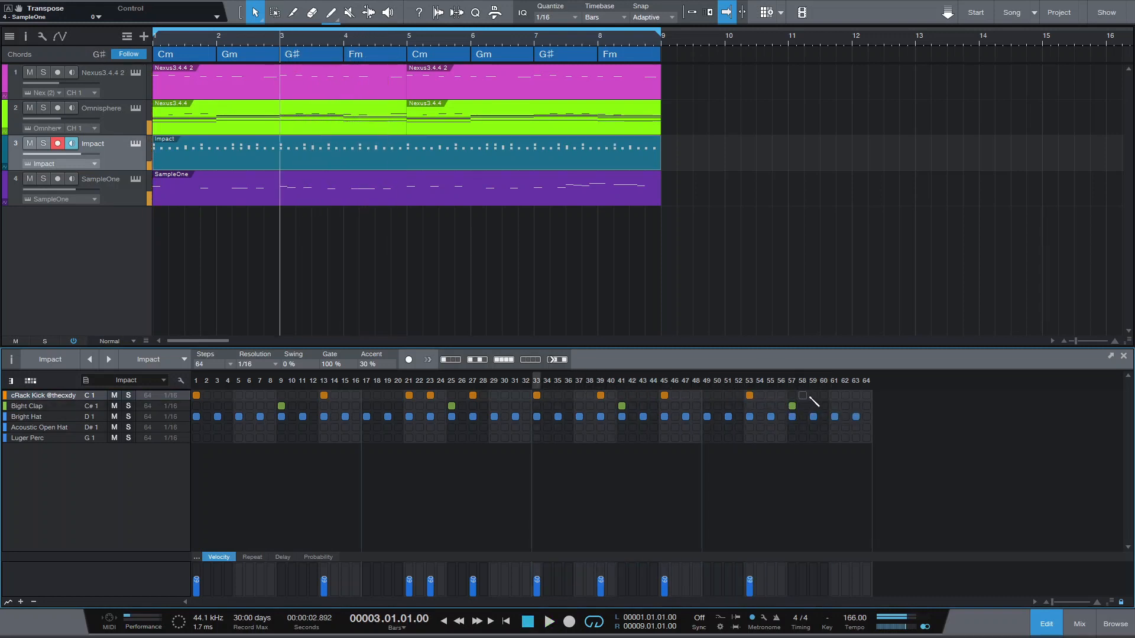
{"action": "left_click", "coordinate": [814, 395]}
{"action": "key", "text": "space"}
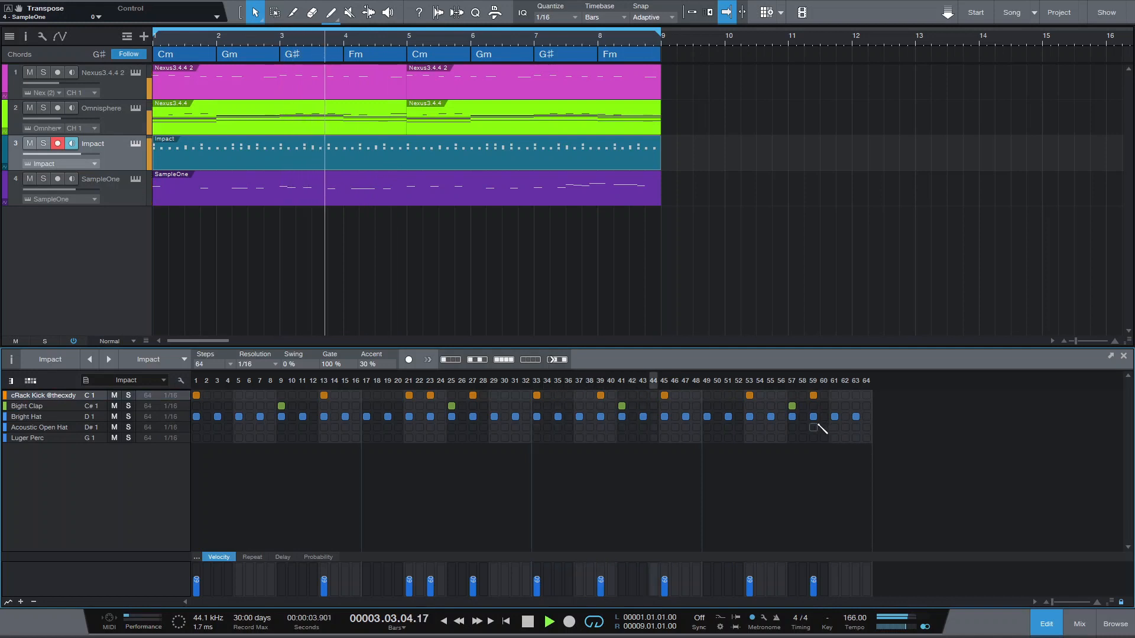
{"action": "key", "text": "space"}
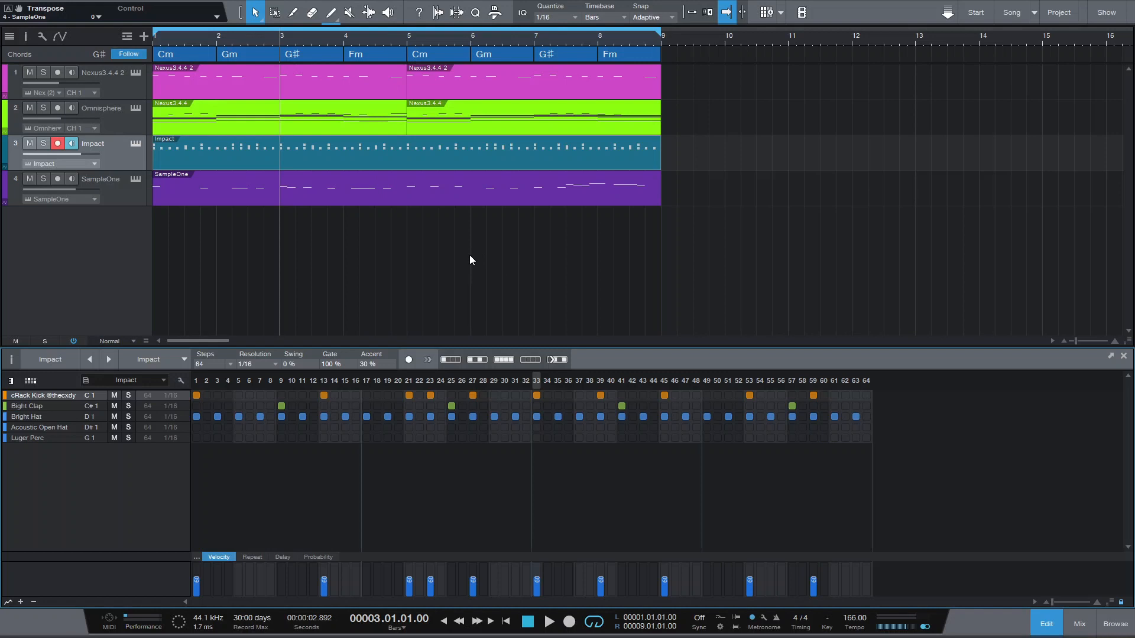
- Show the pattern variations, duplicate the Impact variation and name the copy 2
{"action": "left_click", "coordinate": [11, 360]}
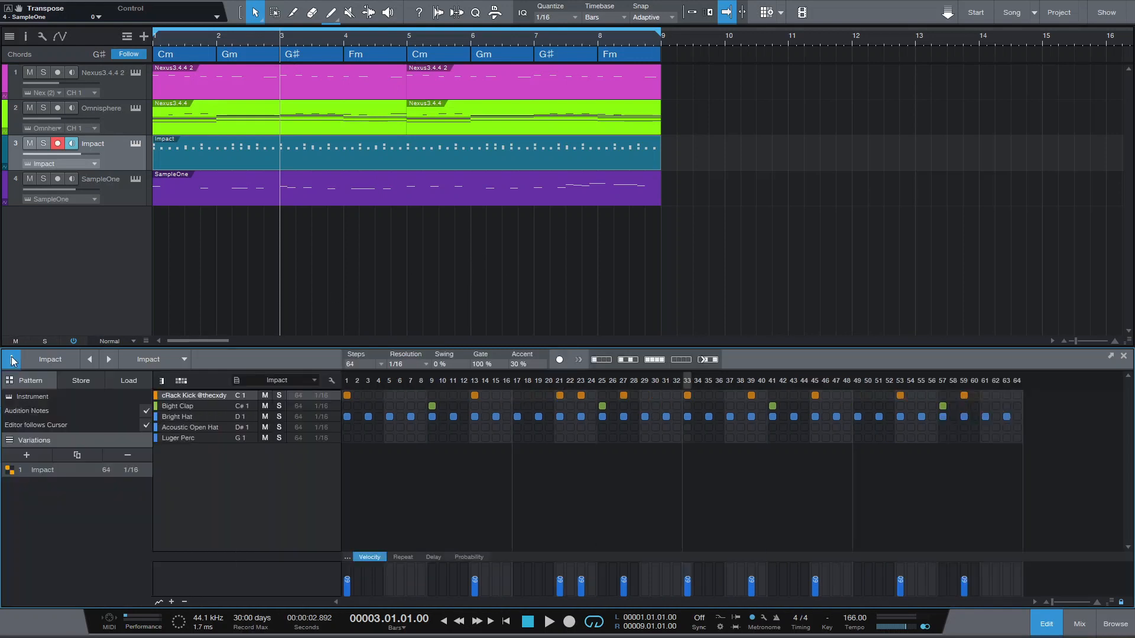
{"action": "left_click", "coordinate": [76, 455]}
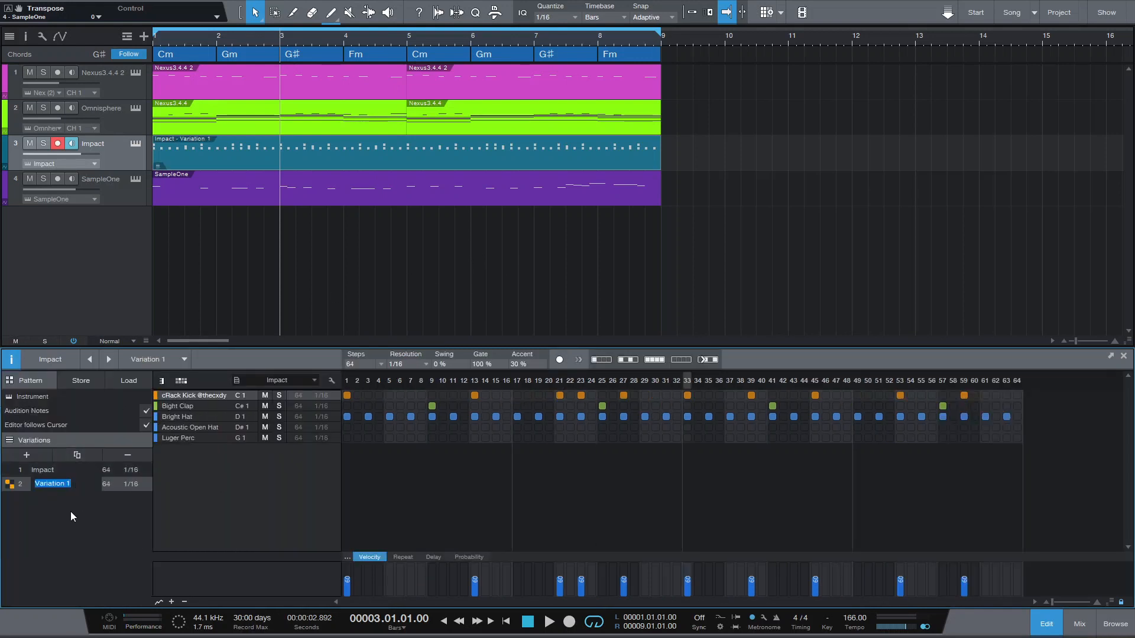
{"action": "left_click", "coordinate": [541, 159]}
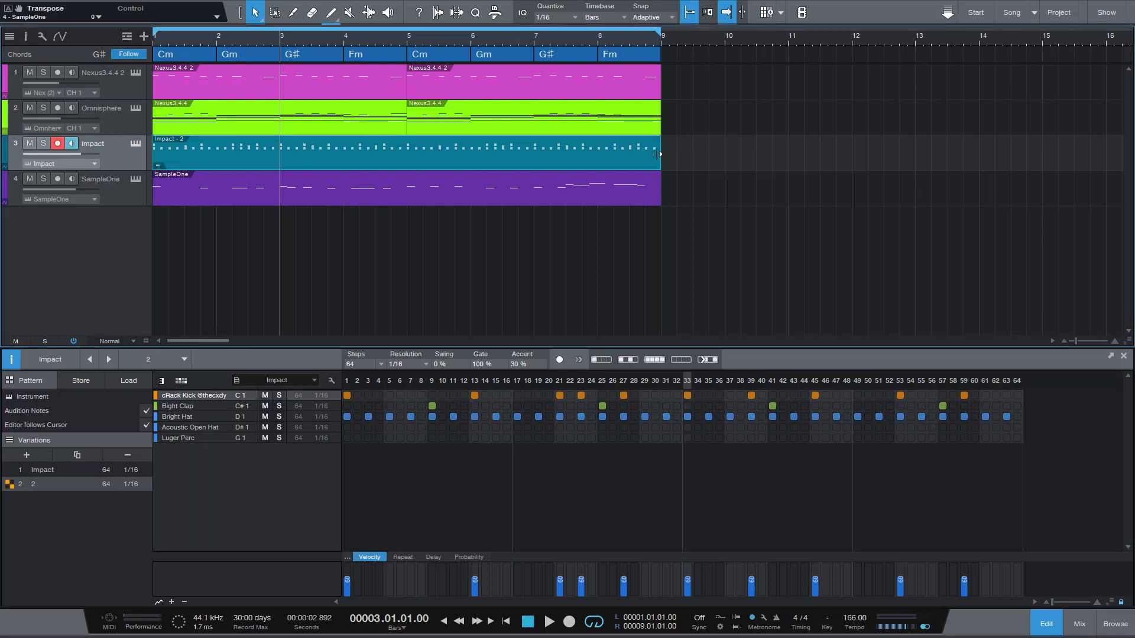
- Split the drum part into two four-bar patterns, using the Impact variation in bars 1 to 4 and variation 2 from bar 5
{"action": "left_click_drag", "start_coordinate": [660, 154], "coordinate": [402, 165]}
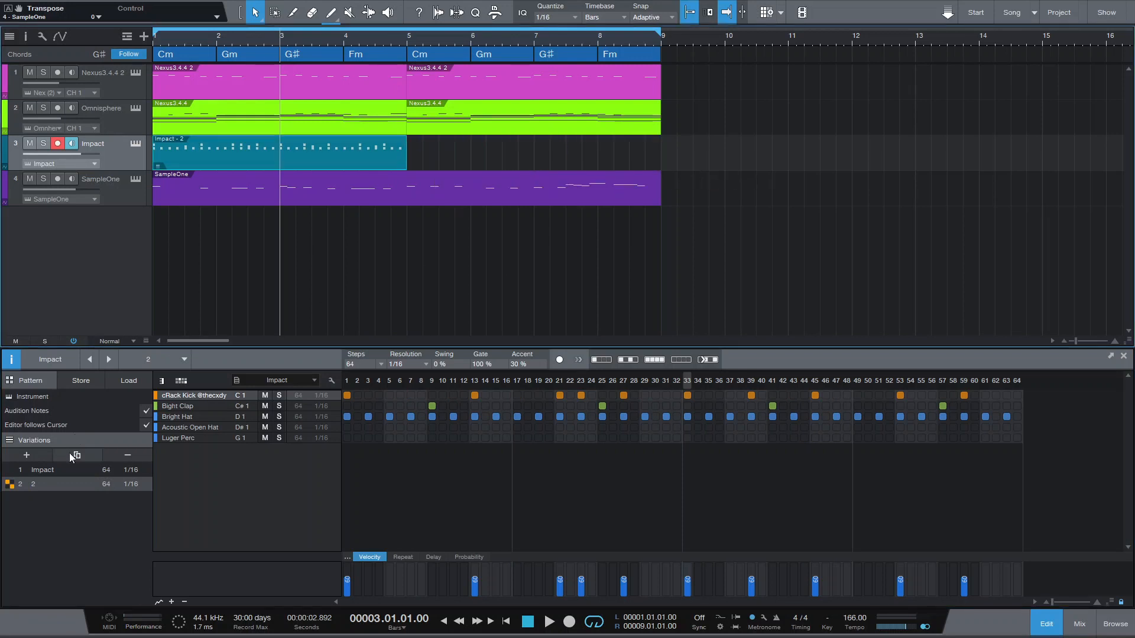
{"action": "left_click_drag", "start_coordinate": [177, 155], "coordinate": [431, 157]}
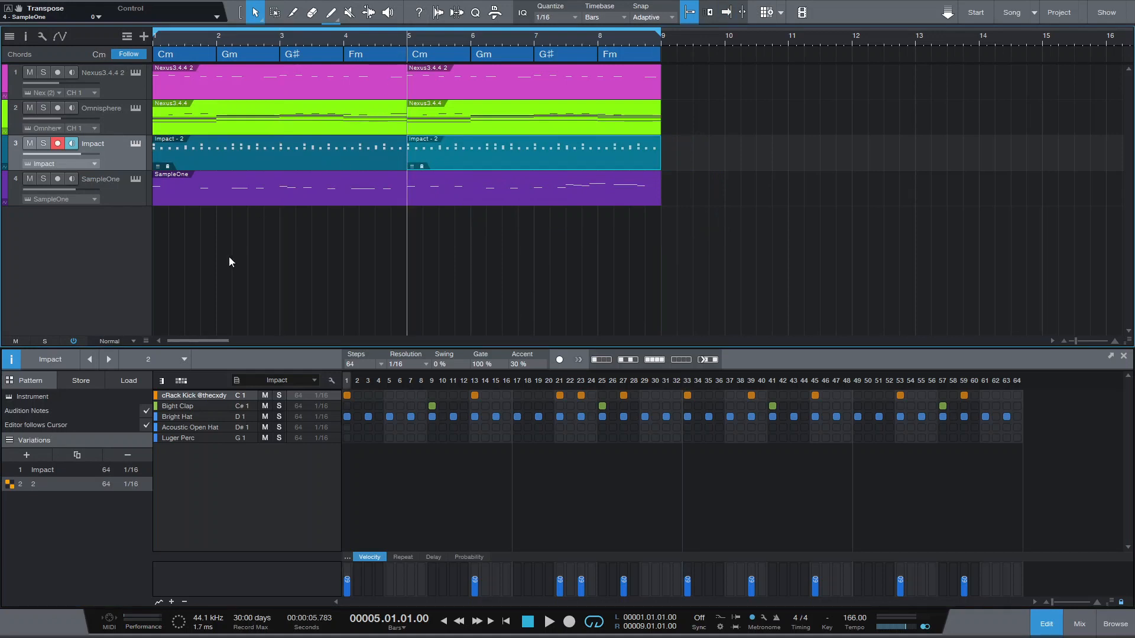
{"action": "left_click", "coordinate": [247, 147]}
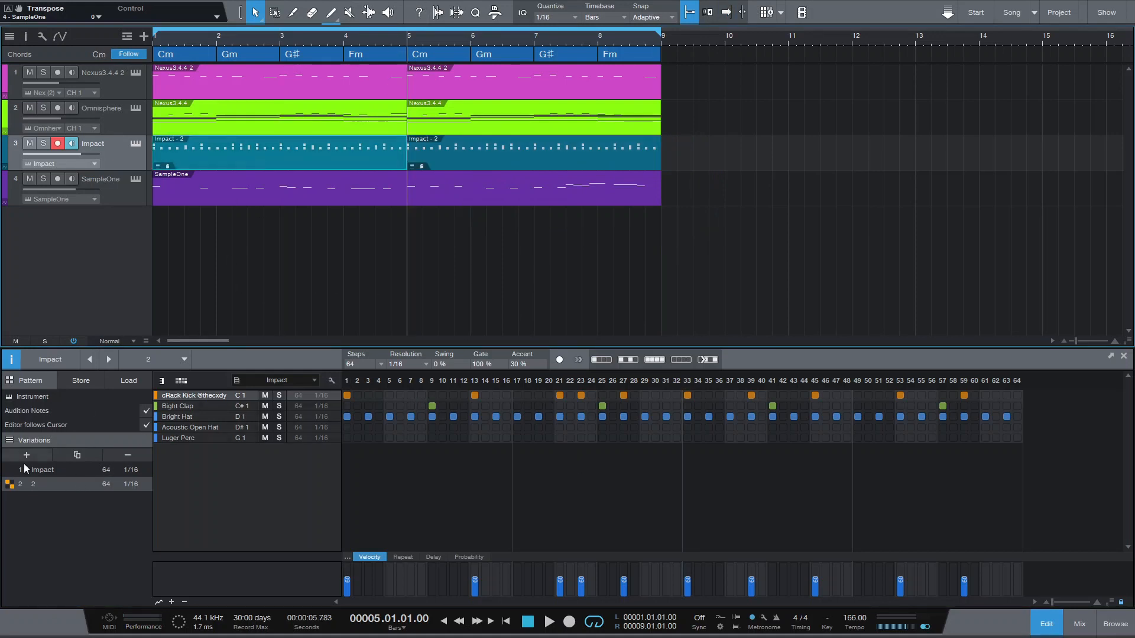
{"action": "left_click", "coordinate": [57, 472]}
{"action": "left_click", "coordinate": [476, 161]}
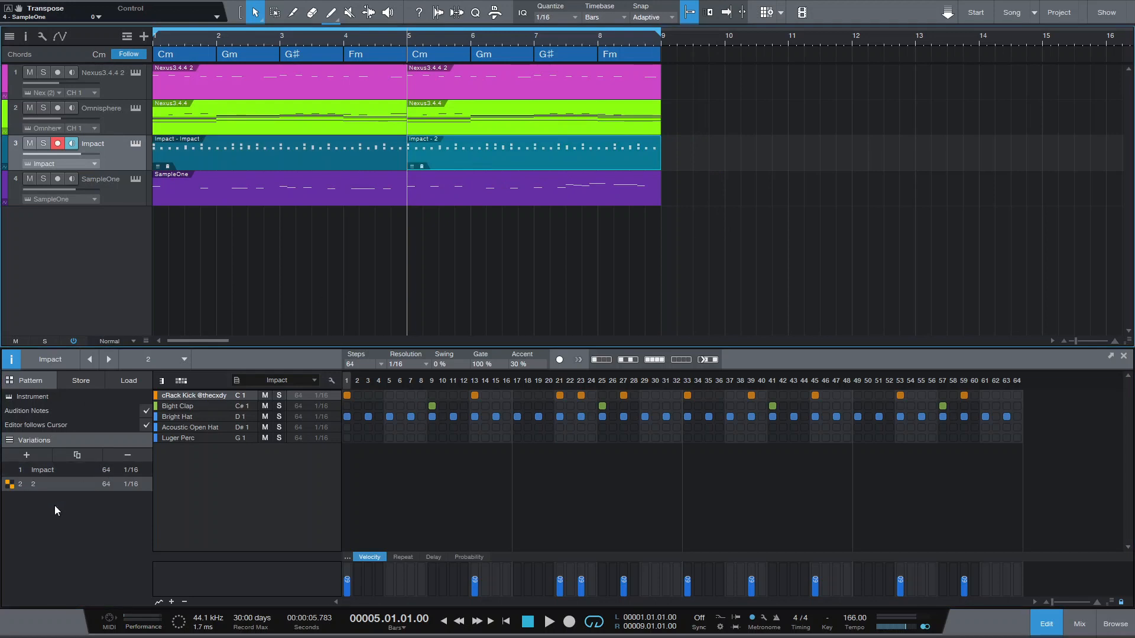
- In variation 2, add a kick on step 7 and remove the one on step 23, playing back from bar 5
{"action": "key", "text": "space"}
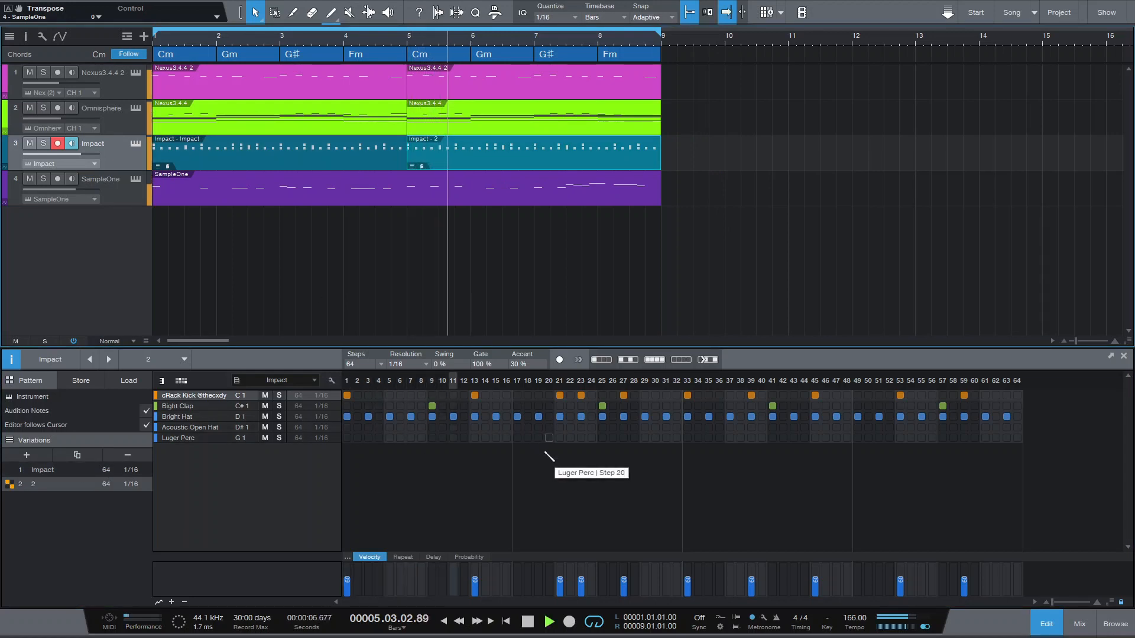
{"action": "key", "text": "space"}
{"action": "key", "text": "space"}
{"action": "left_click", "coordinate": [411, 395]}
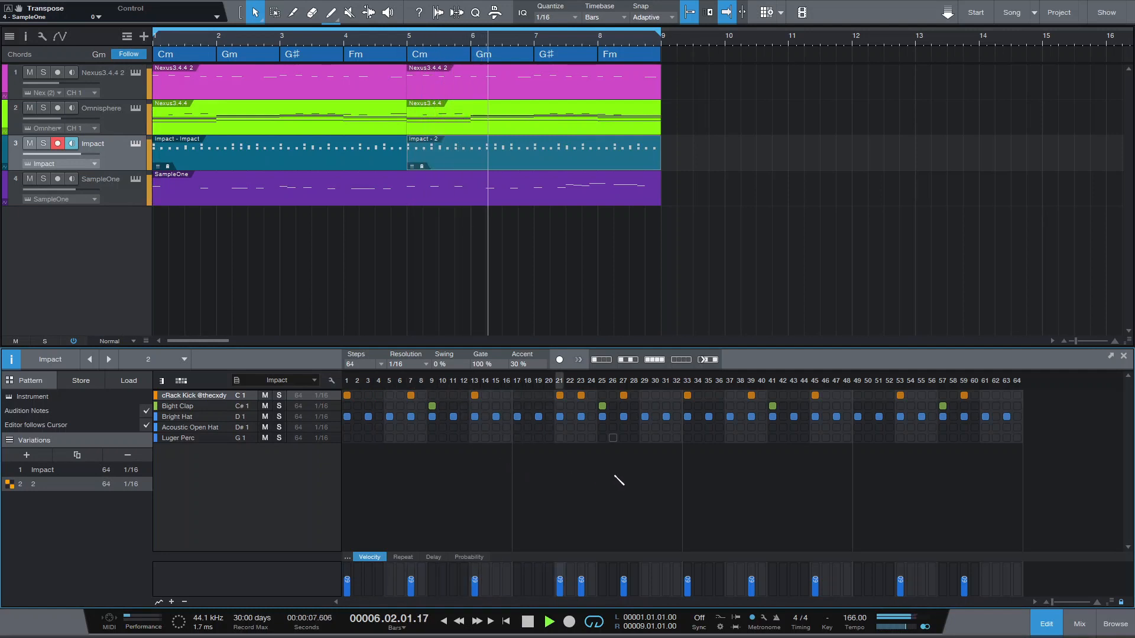
{"action": "key", "text": "space"}
{"action": "key", "text": "space"}
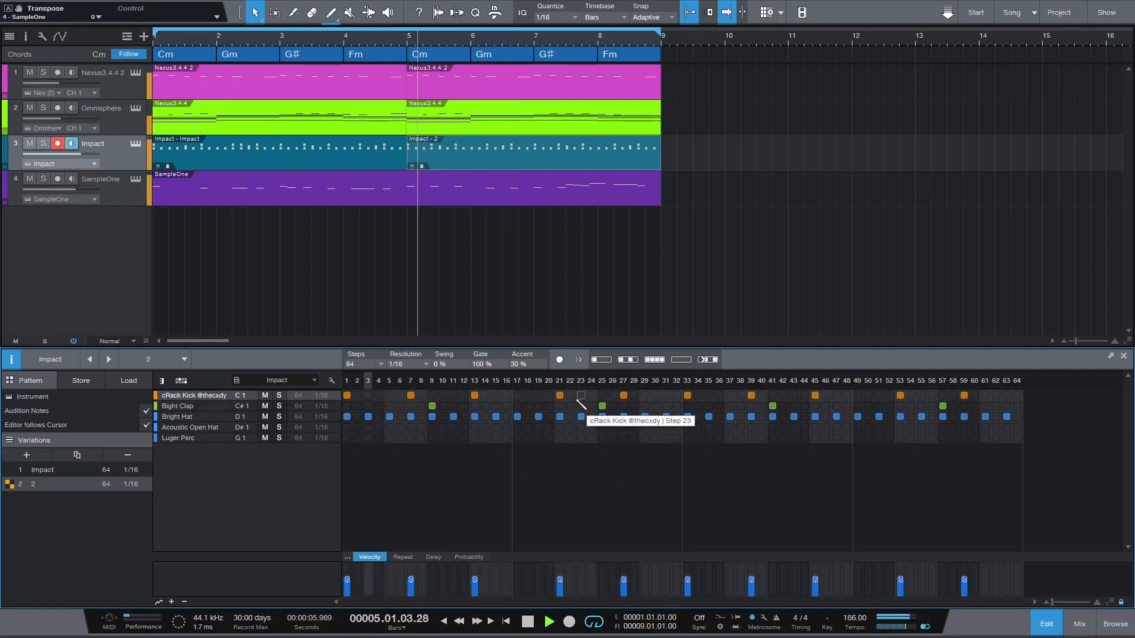
{"action": "key", "text": "space"}
{"action": "key", "text": "space"}
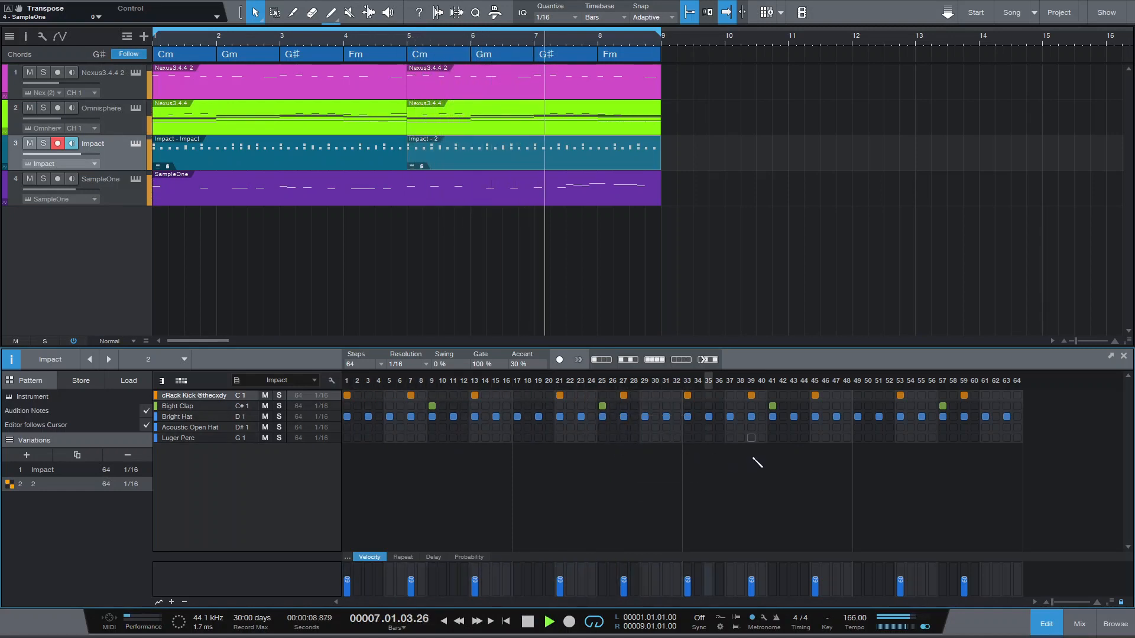
- Try an extra kick on step 43 of variation 2 while playing from bar 7, and remove it again
{"action": "key", "text": "space"}
{"action": "key", "text": "space"}
{"action": "key", "text": "space"}
{"action": "left_click", "coordinate": [686, 381]}
{"action": "key", "text": "space"}
{"action": "key", "text": "space"}
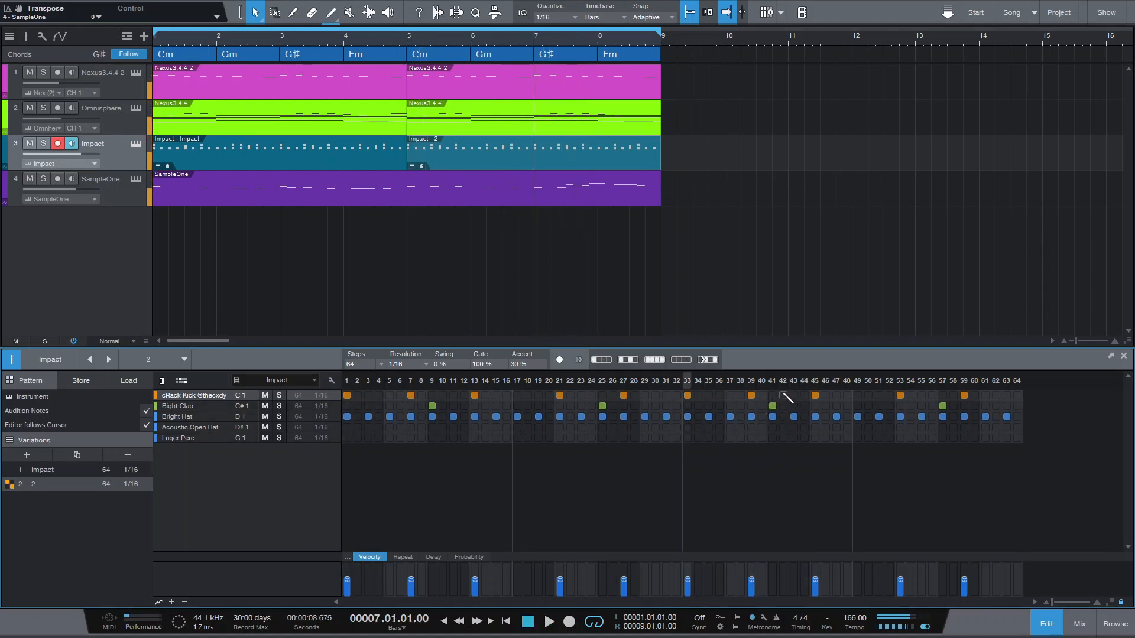
{"action": "key", "text": "space"}
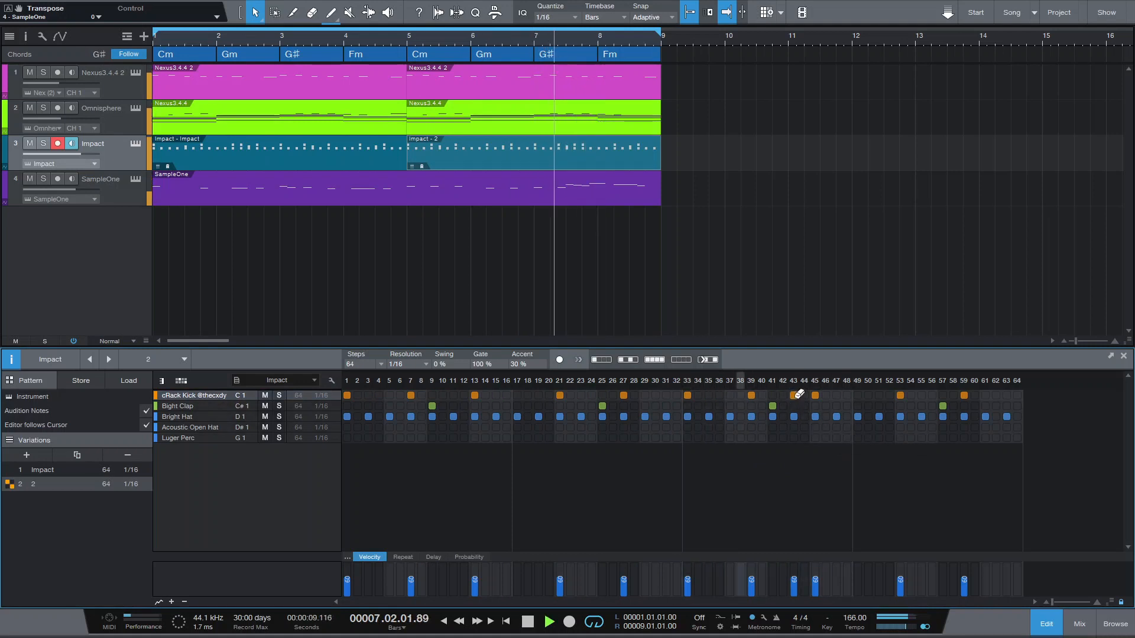
{"action": "left_click", "coordinate": [794, 395]}
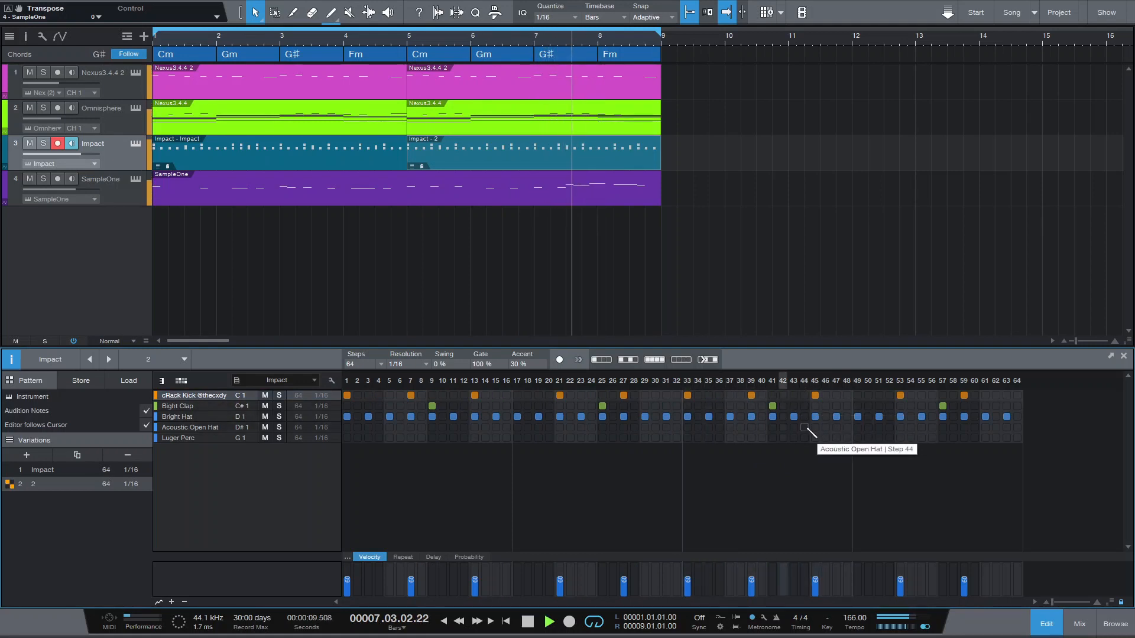
{"action": "key", "text": "space"}
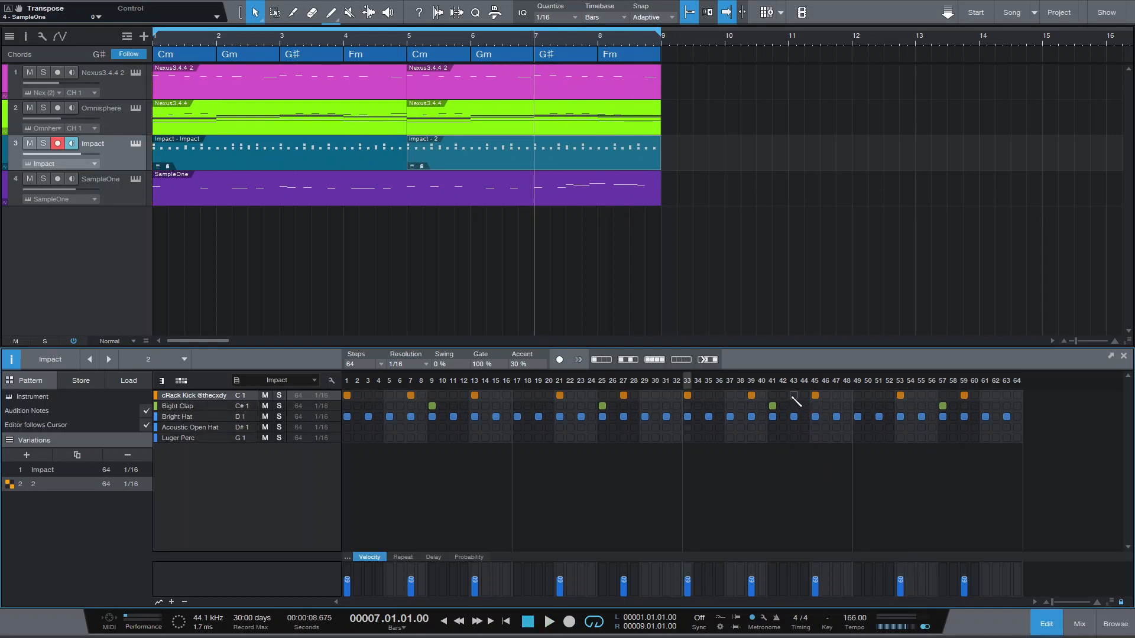
- Open the SampleOne 808 part and listen to its ending from bar 7 against the new drum pattern
{"action": "left_click", "coordinate": [586, 191]}
{"action": "key", "text": "space"}
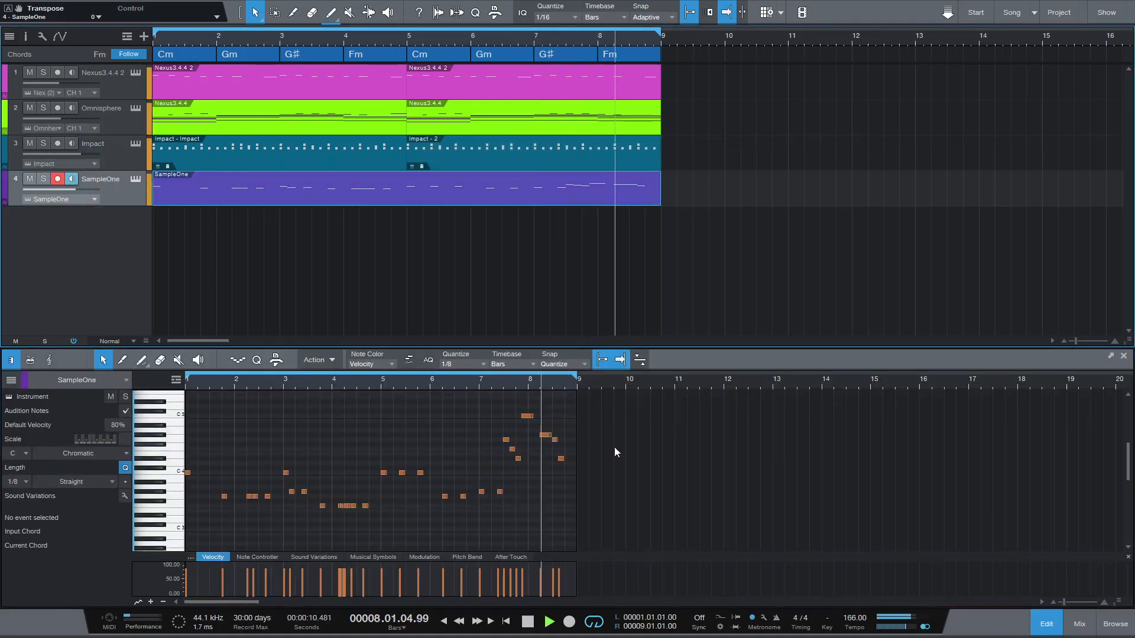
{"action": "key", "text": "space"}
{"action": "left_click", "coordinate": [590, 158]}
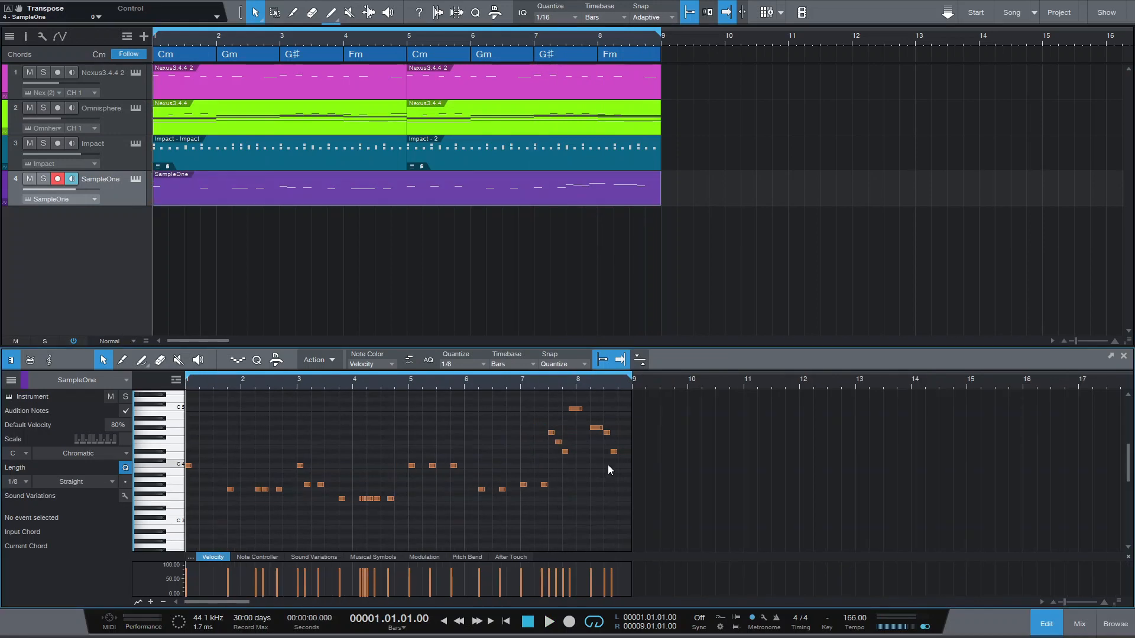
{"action": "left_click_drag", "start_coordinate": [225, 410], "coordinate": [653, 521]}
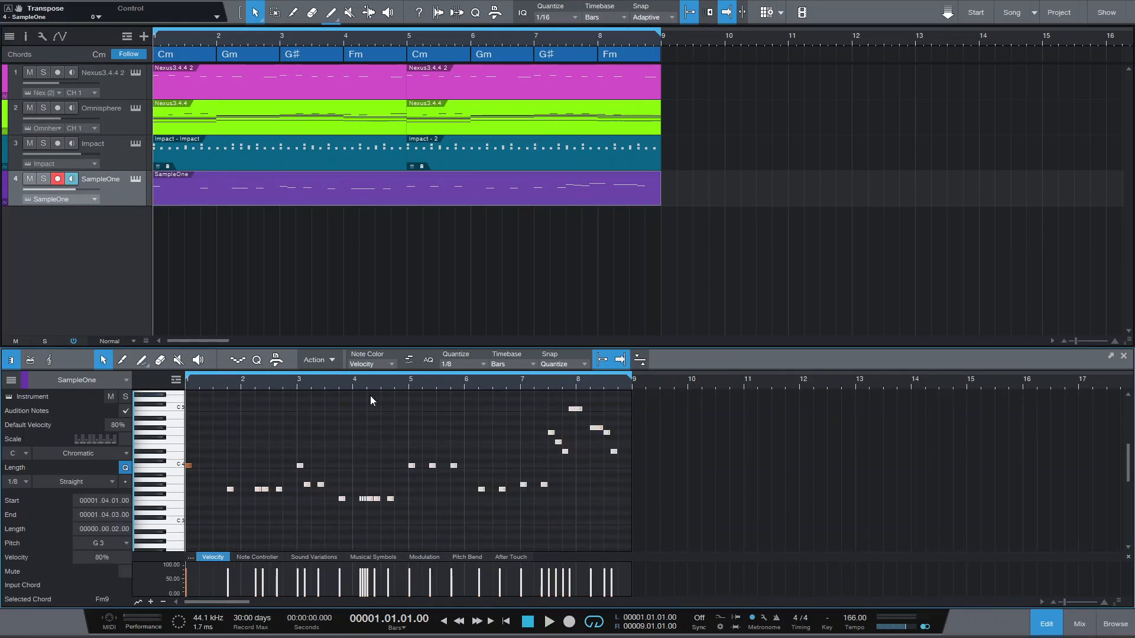
{"action": "left_click", "coordinate": [556, 527]}
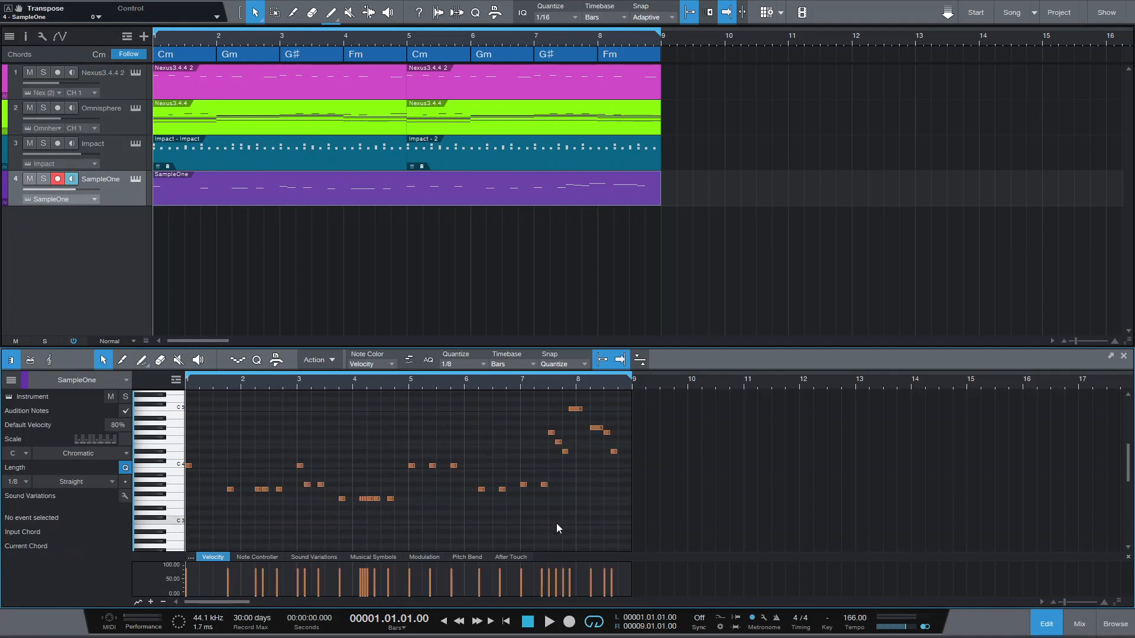